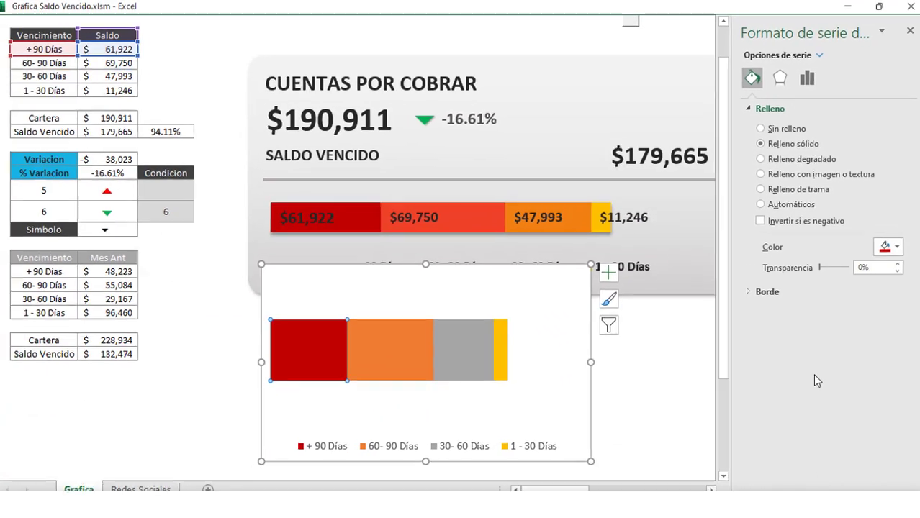
- Preview the finished card plus clips of bar colouring, shape insertion, the variation formula and font choice
left_click(405, 355)
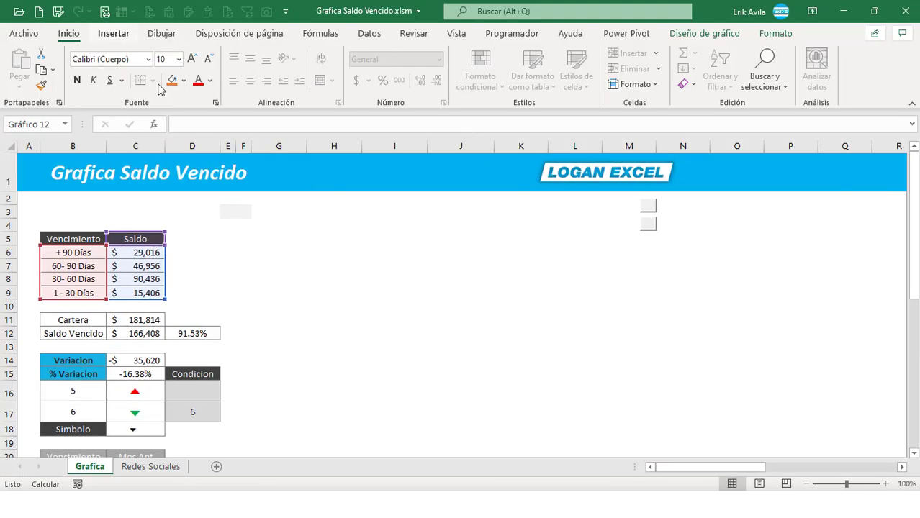
left_click(113, 33)
left_click(166, 75)
left_click(196, 133)
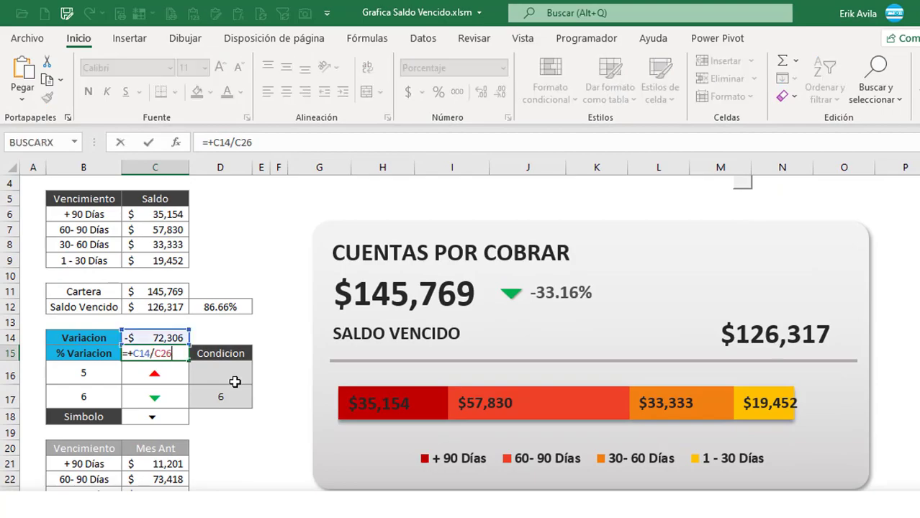
key("ctrl+Return")
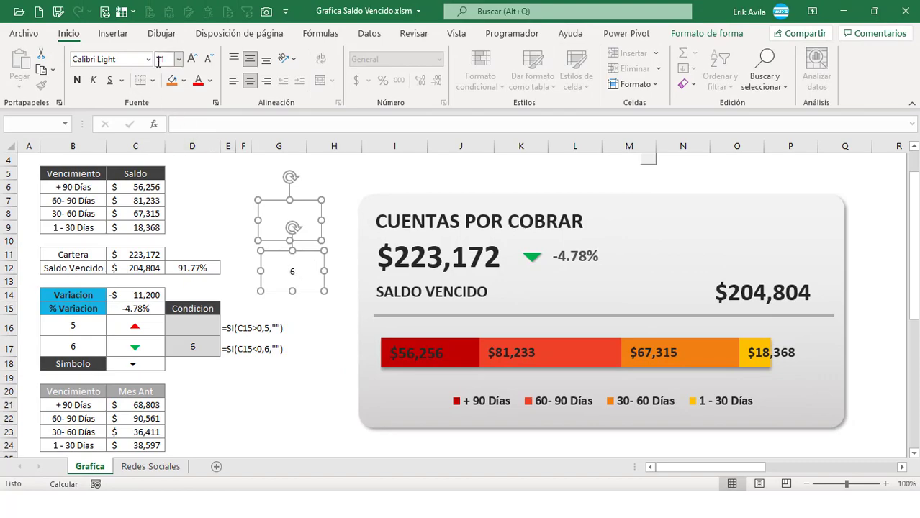
left_click(149, 59)
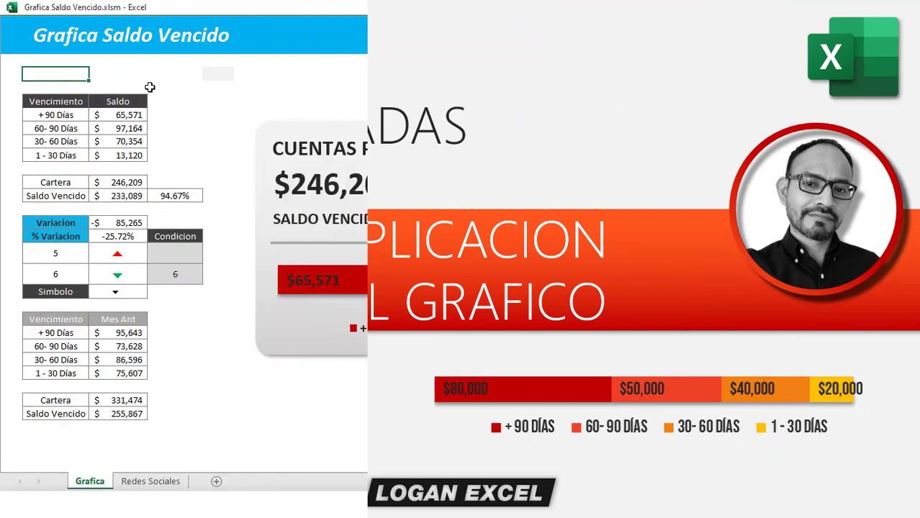
- Recalculate with F9 until the card shows Cartera $197,118, Saldo Vencido $182,668 and -24.21% variation
key("F9")
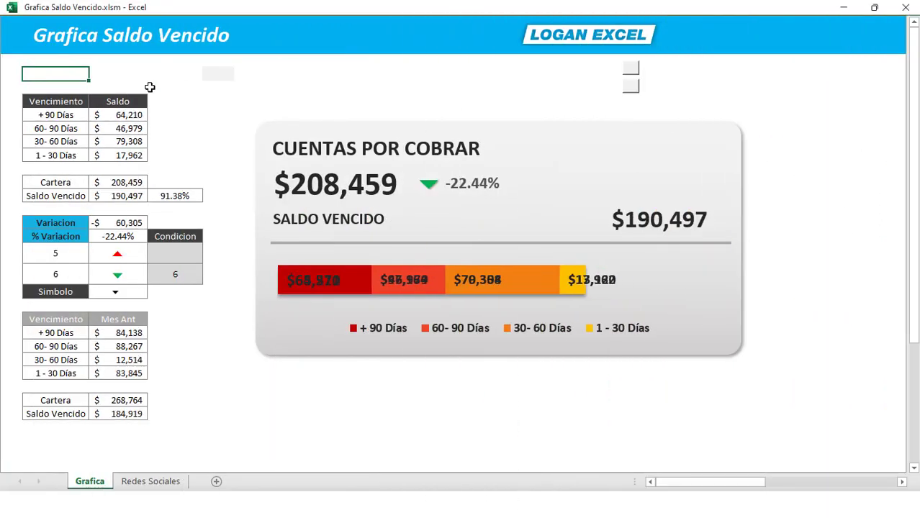
key("F9")
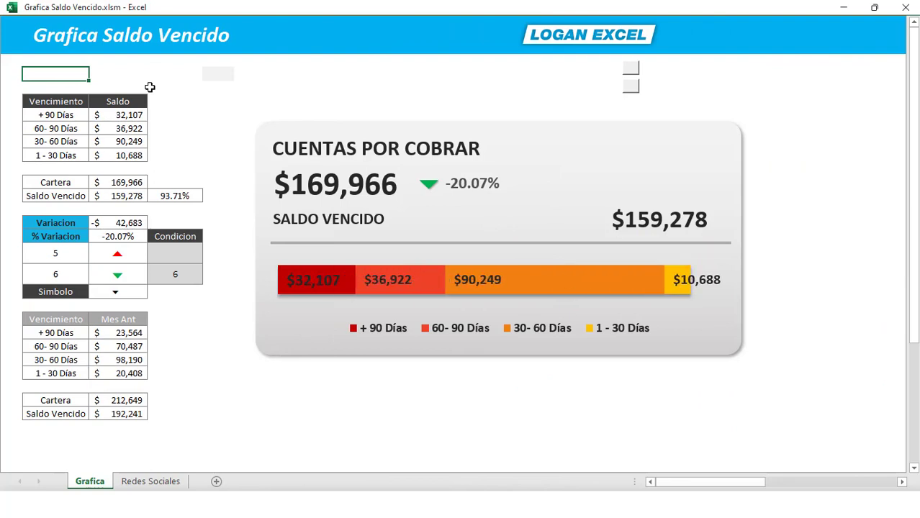
key("F9")
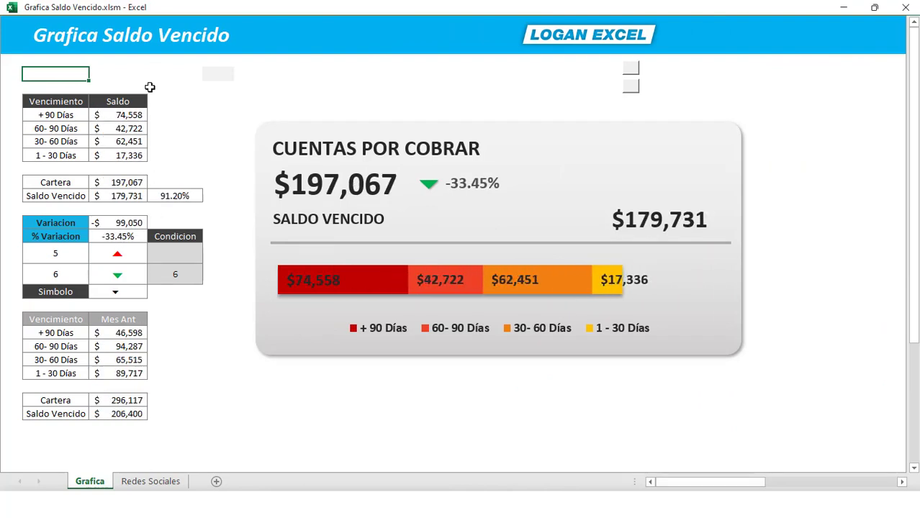
key("F9")
key("F9")
key("F9")
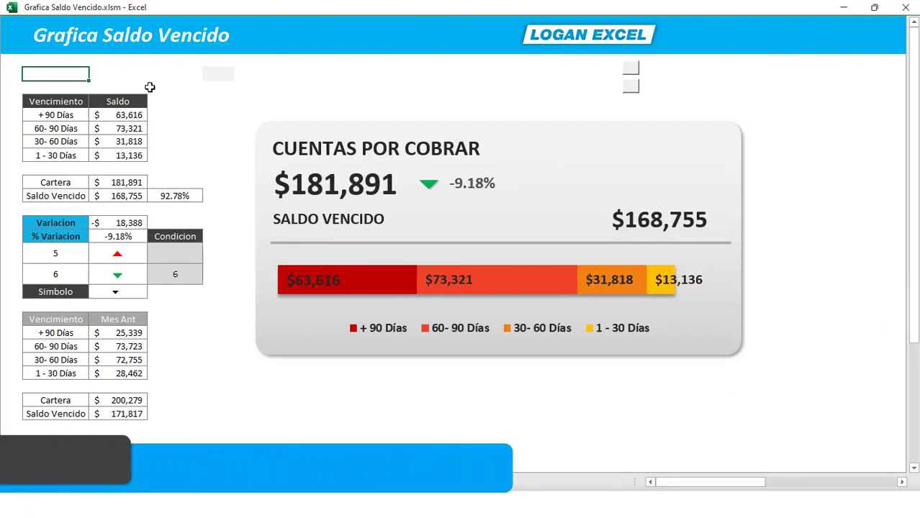
key("F9")
key("F9")
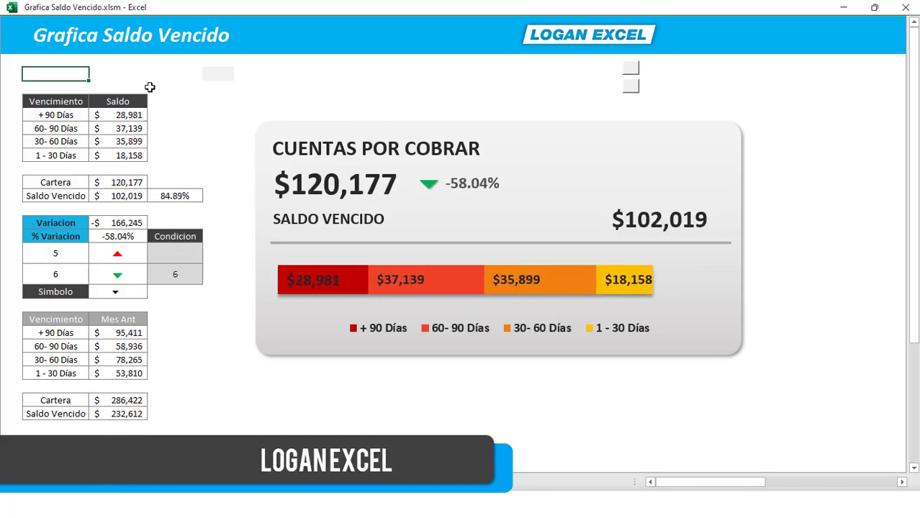
key("F9")
left_click(55, 115)
key("F9")
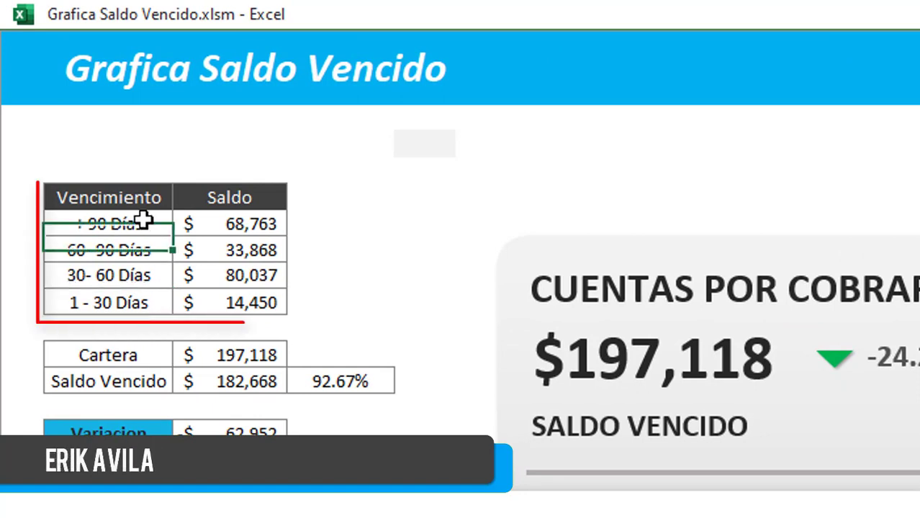
- Inspect the 1 - 30 and + 90 Días balance cells and recalculate them twice with F9
left_click(277, 308)
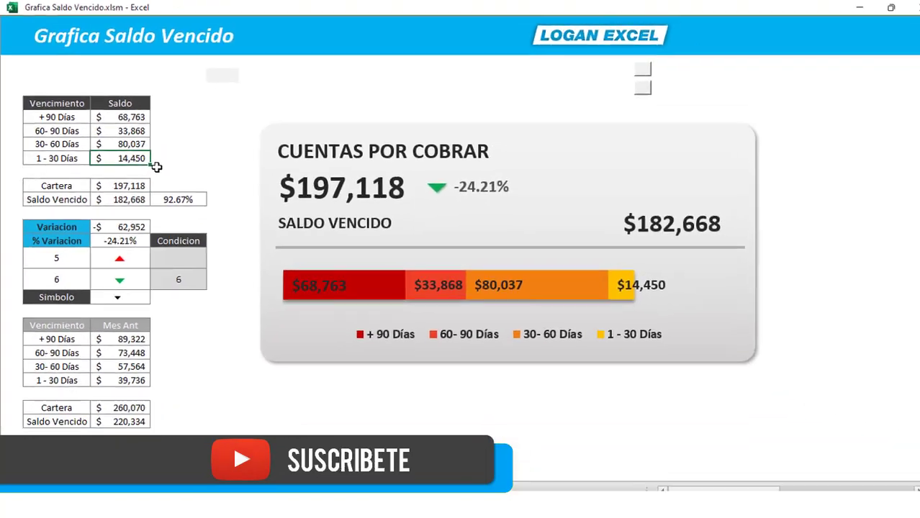
left_click(143, 117)
mouse_move(401, 297)
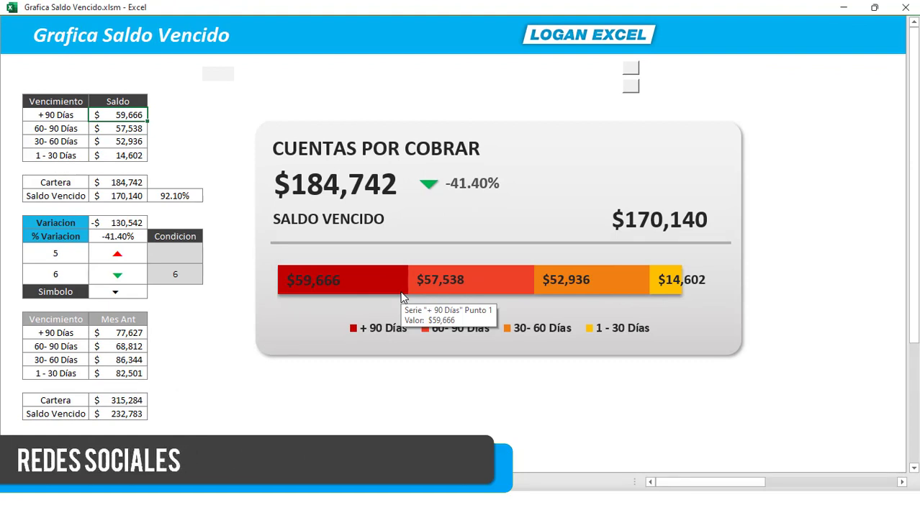
key("F9")
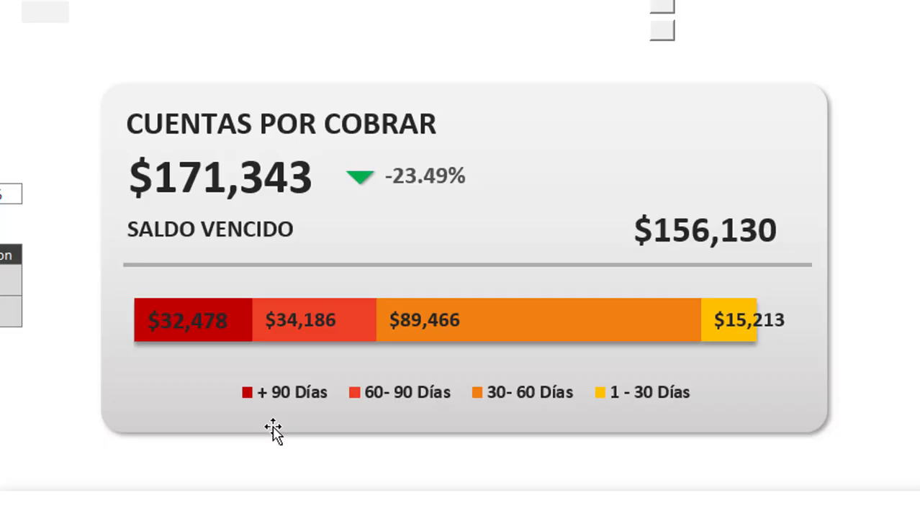
key("F9")
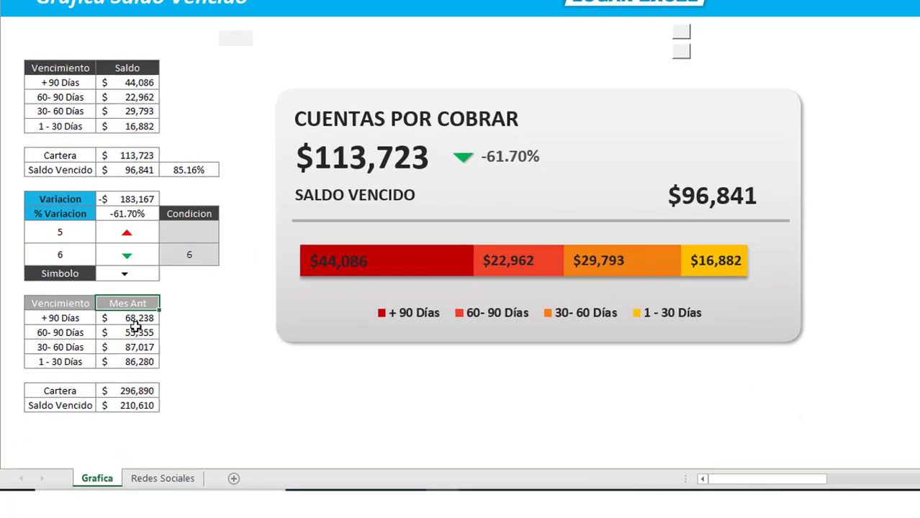
- Review the Mes Ant column and both months' Cartera totals, $113,723 against $296,890
left_click_drag(118, 319, 126, 400)
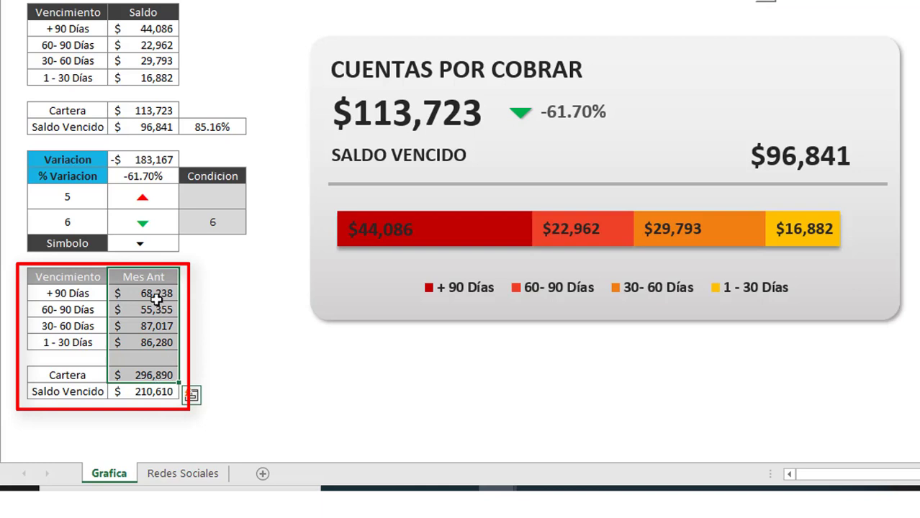
left_click(129, 110)
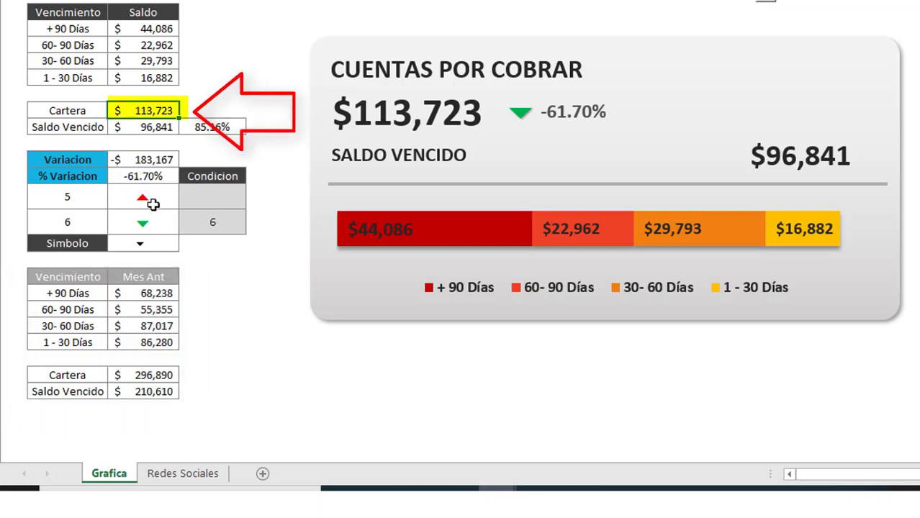
left_click(151, 376)
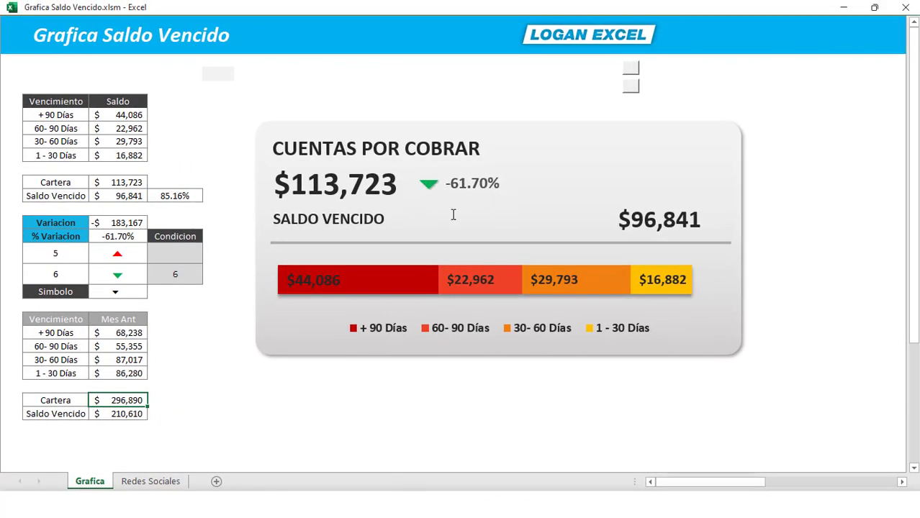
- Recalculate four times to flip the arrow between red and green, then check both Cartera totals
key("F9")
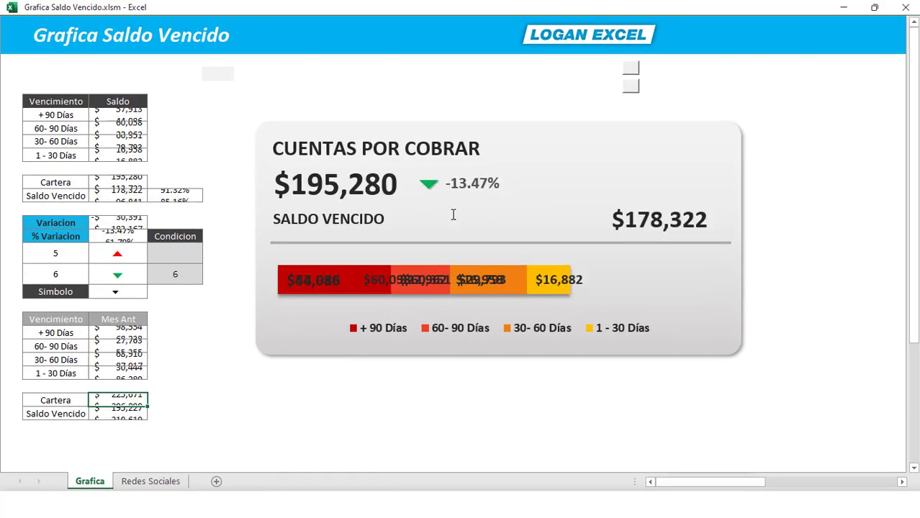
key("F9")
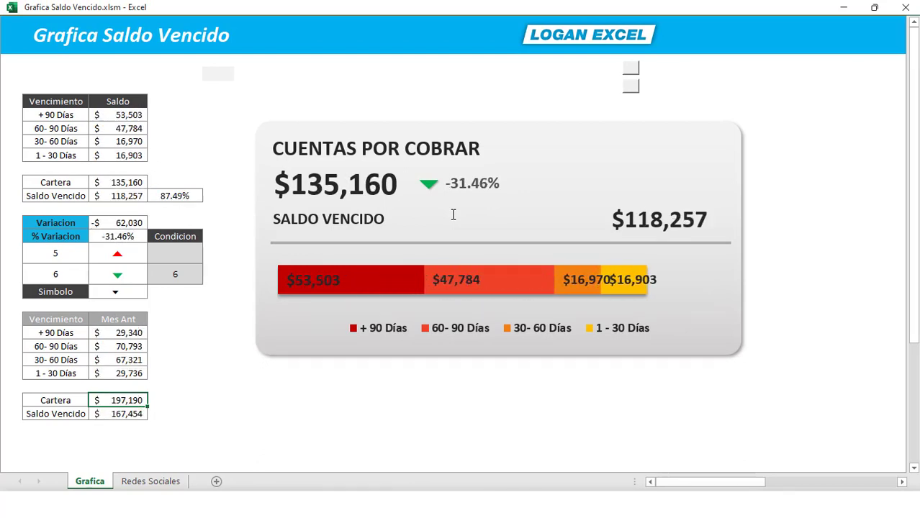
key("F9")
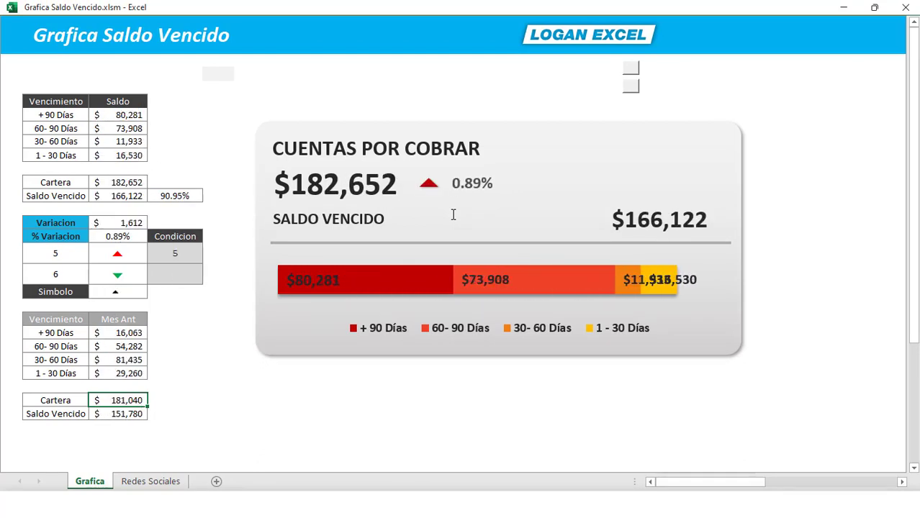
key("F9")
key("F9")
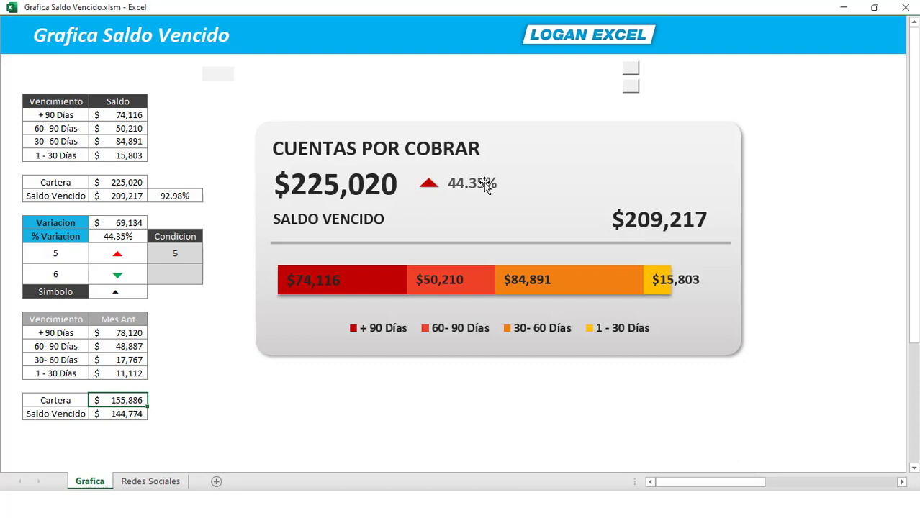
left_click(159, 435)
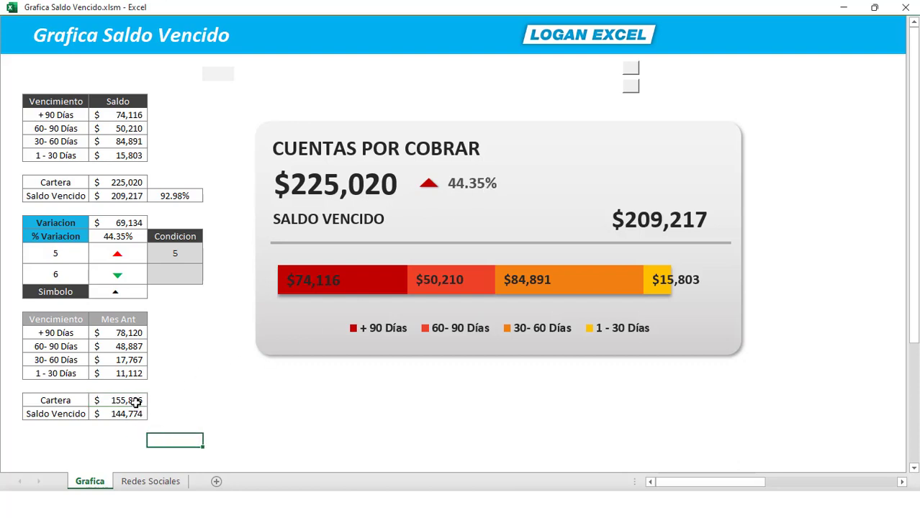
left_click(137, 403)
left_click(126, 183)
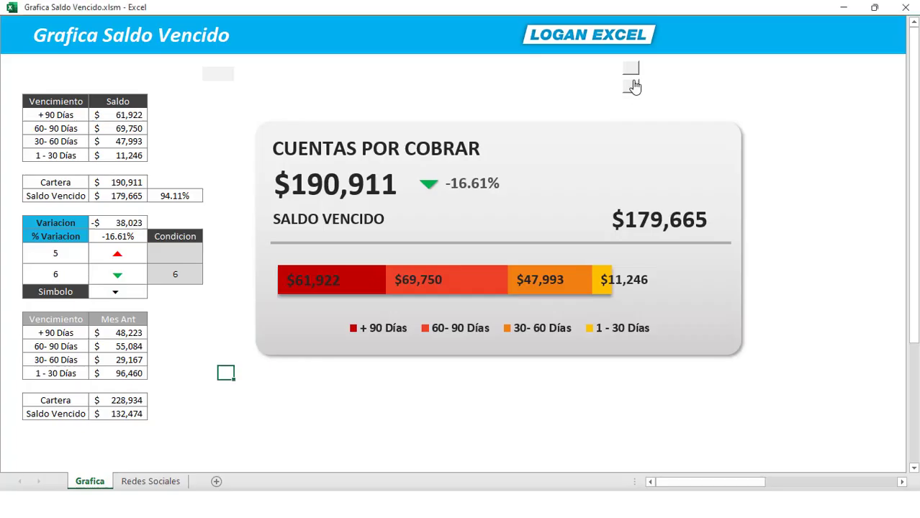
- Leave full screen and insert a stacked bar chart of the B5:C9 aging balances
left_click(634, 87)
left_click(259, 242)
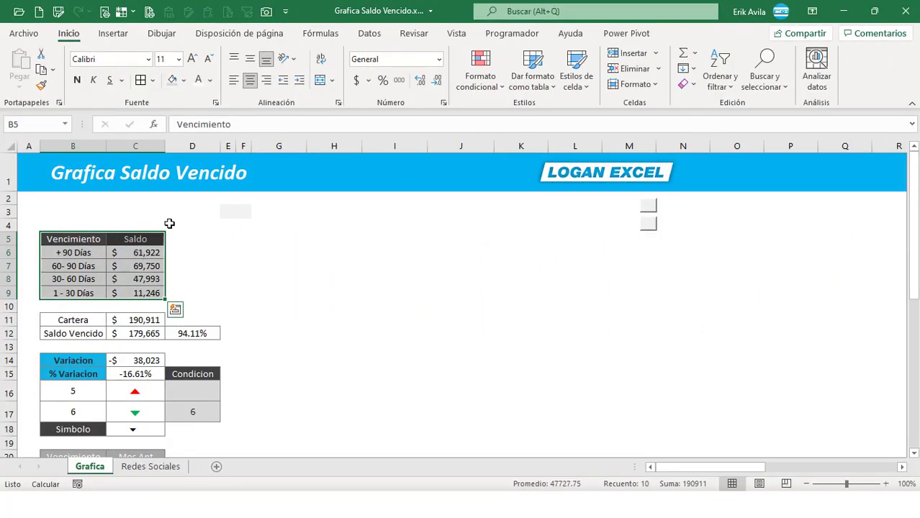
left_click(113, 33)
left_click(333, 55)
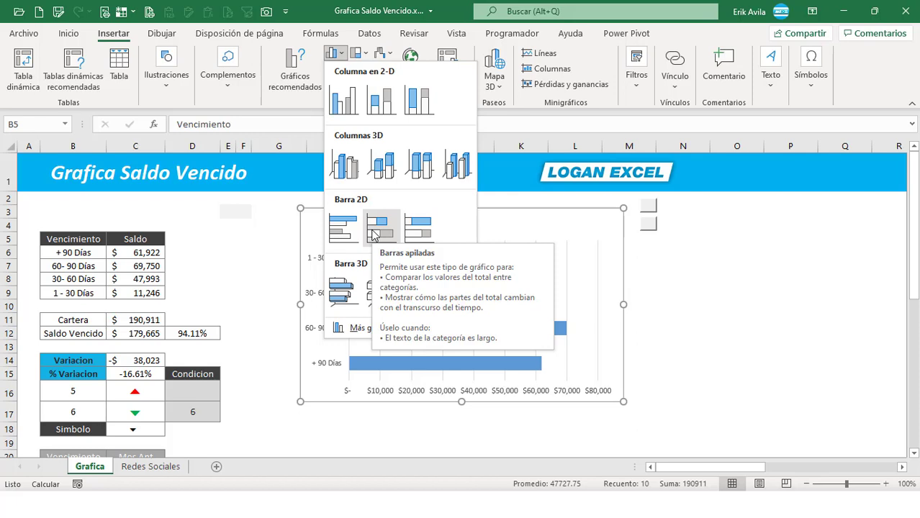
left_click(373, 234)
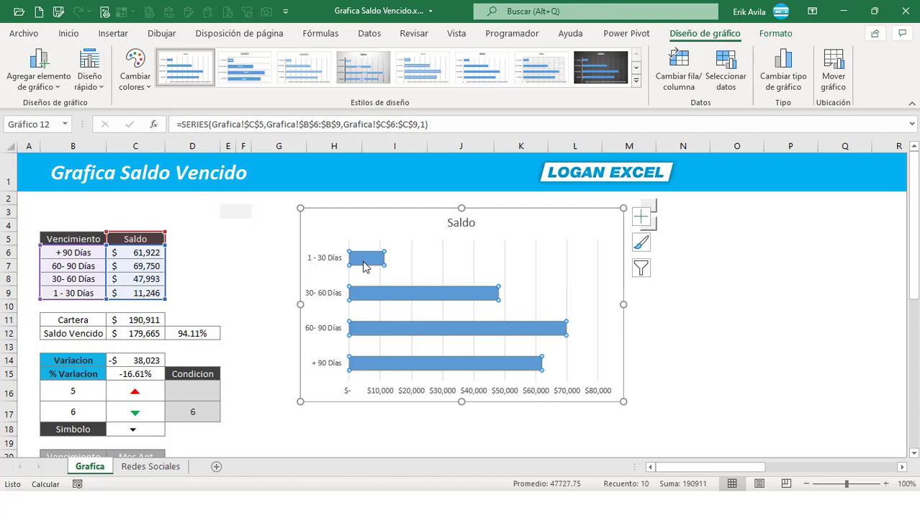
mouse_move(425, 293)
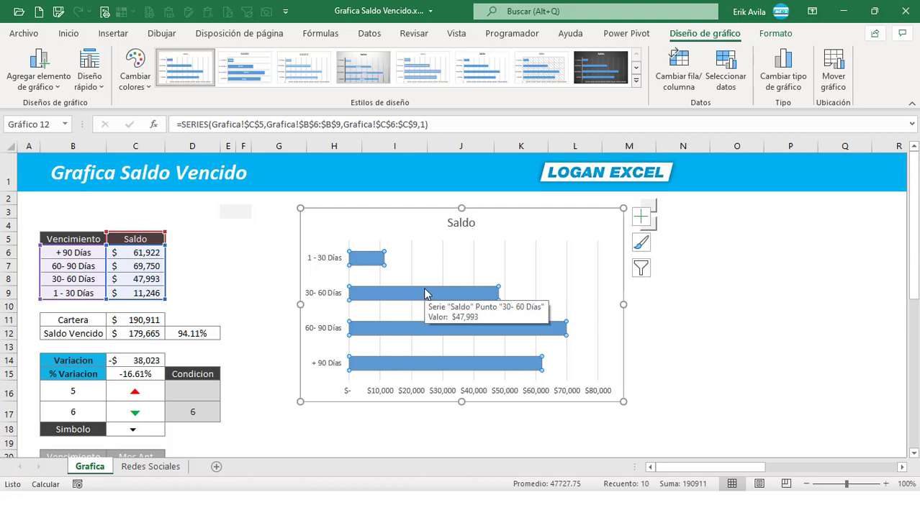
- Switch row/column so all four aging categories stack into a single bar
left_click(410, 334)
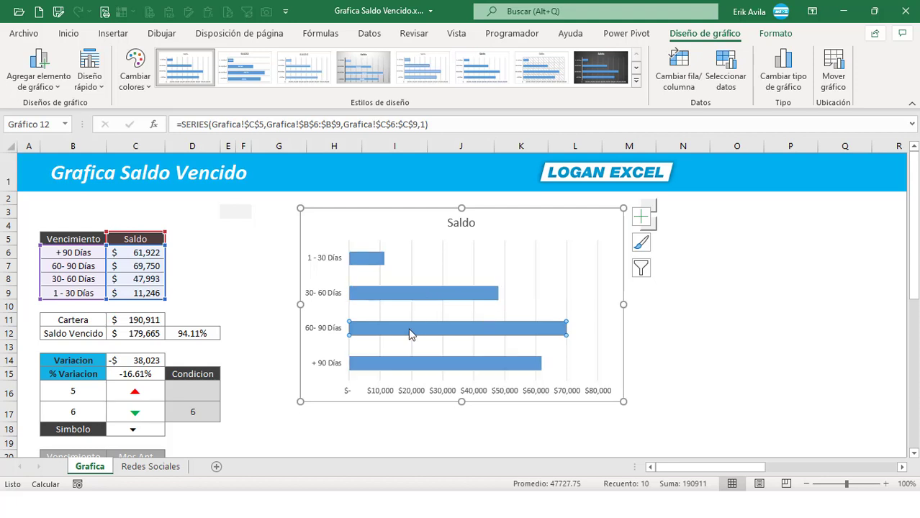
left_click(410, 365)
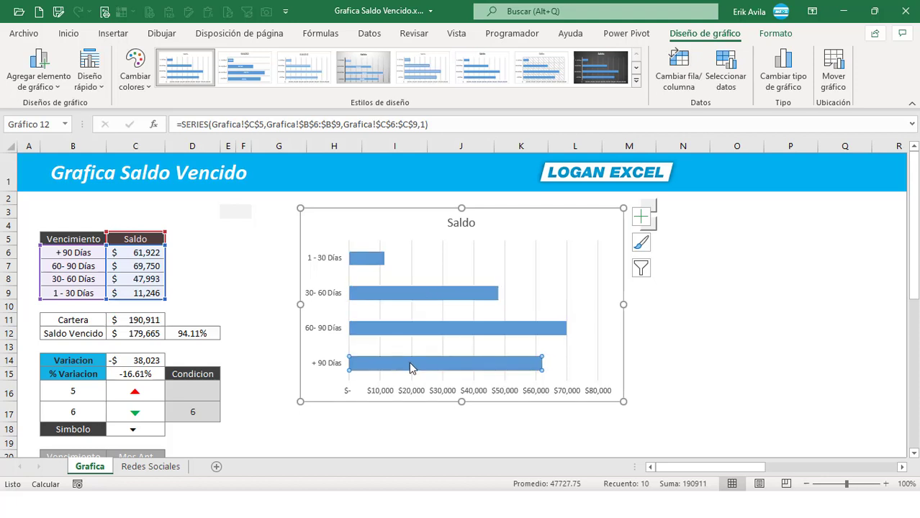
left_click(571, 214)
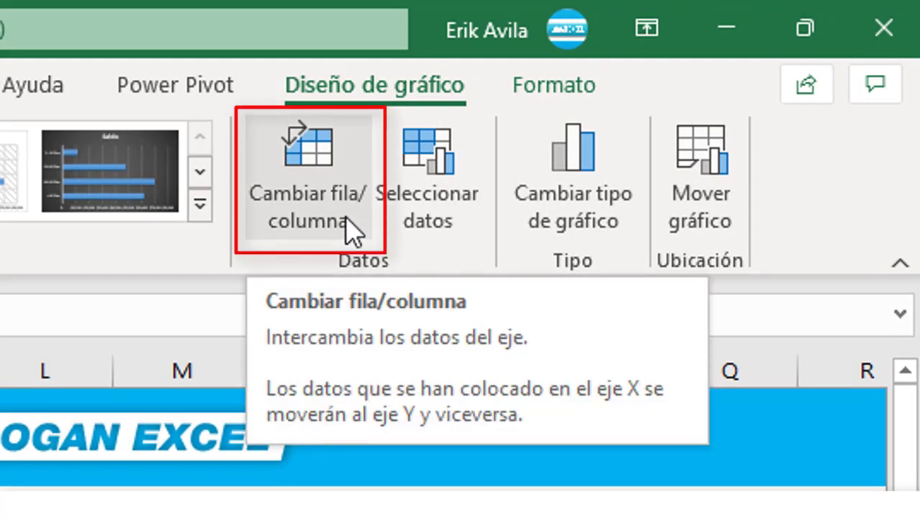
left_click(349, 232)
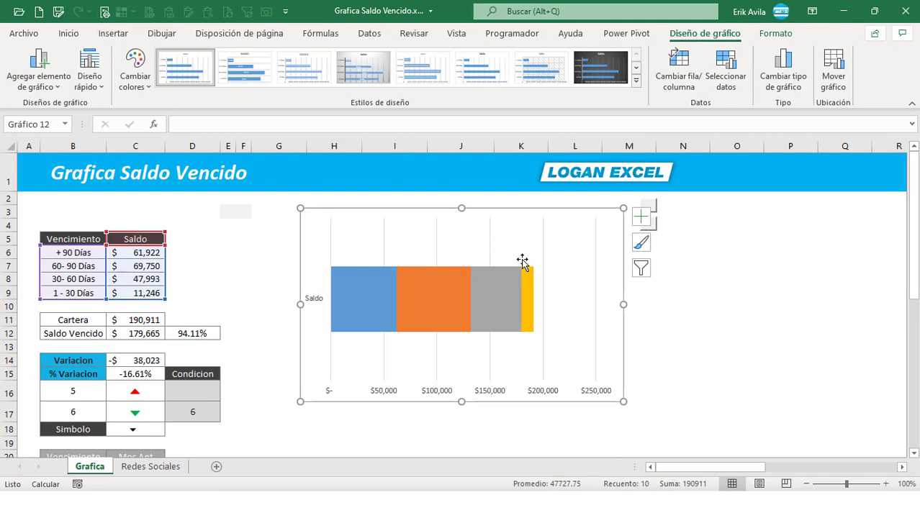
mouse_move(345, 313)
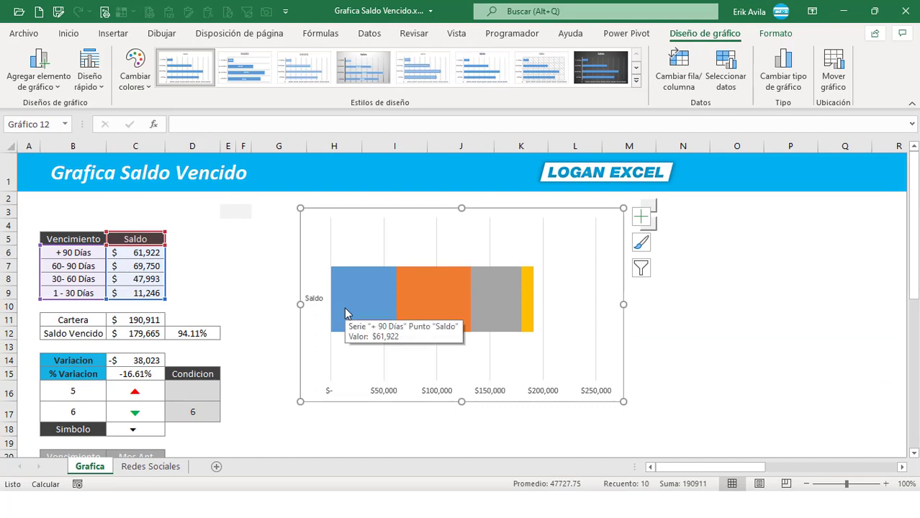
- Delete the horizontal value axis, the gridlines and the Saldo category axis
left_click(443, 394)
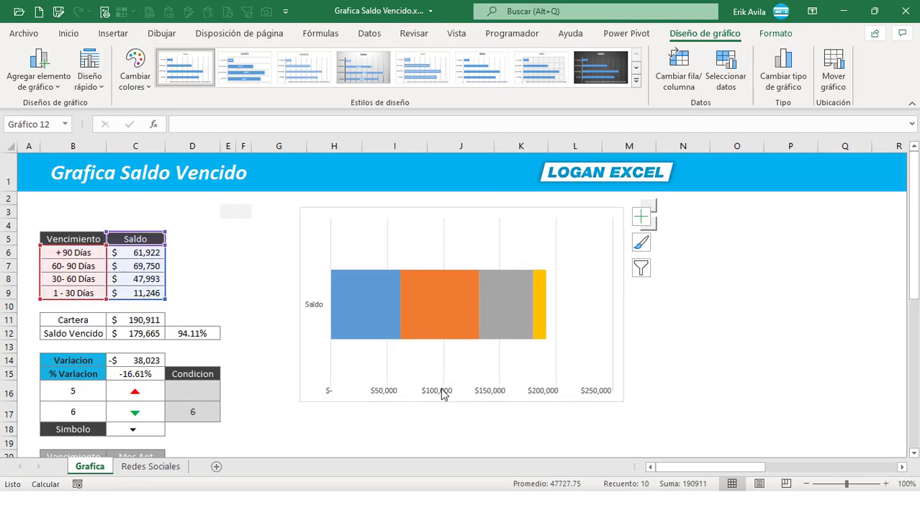
key("Delete")
left_click(443, 245)
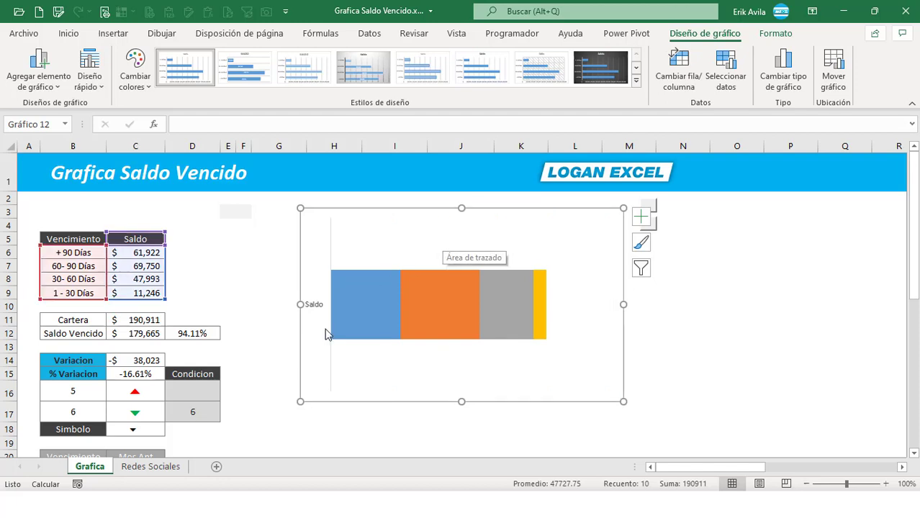
left_click(313, 308)
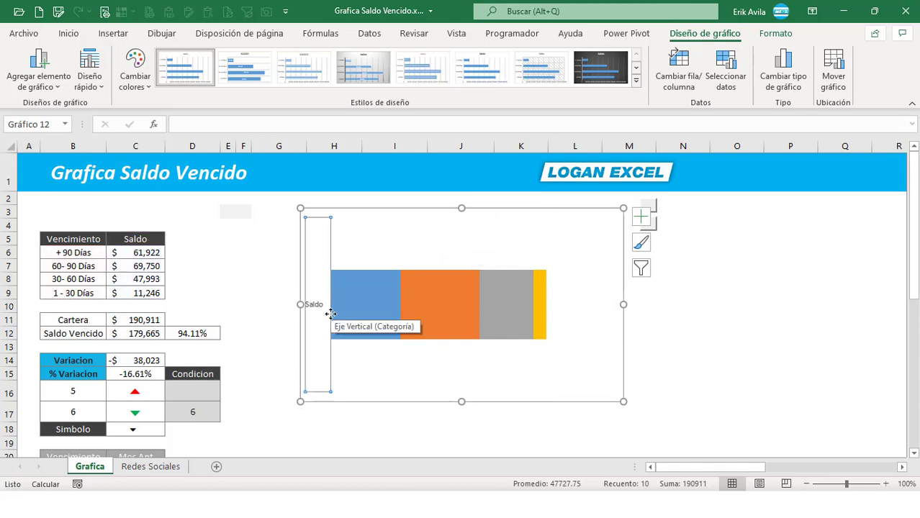
key("Delete")
left_click(357, 306)
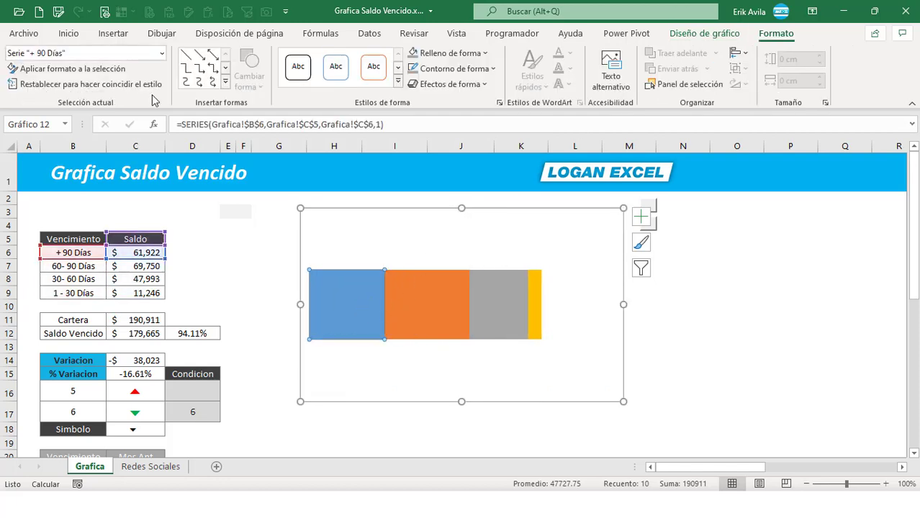
left_click(705, 33)
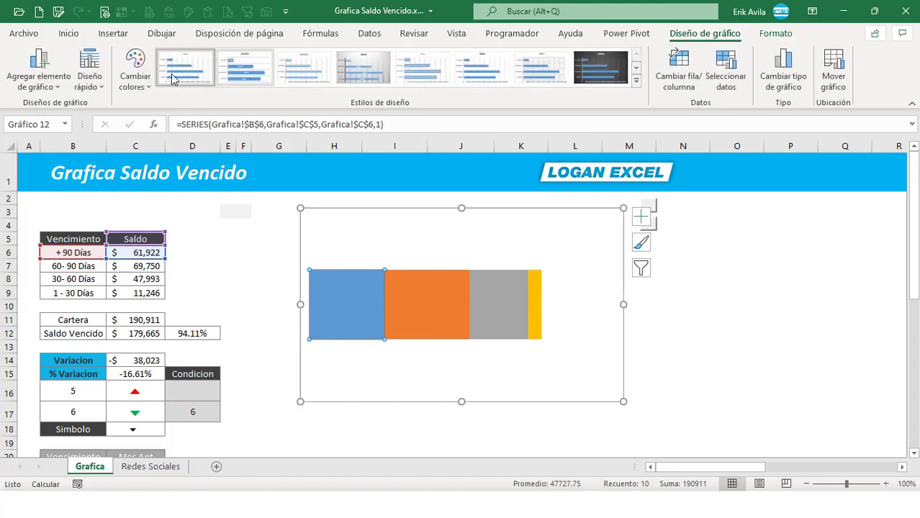
- Add a legend below the bar and enlarge its text to 12 pt
left_click(48, 74)
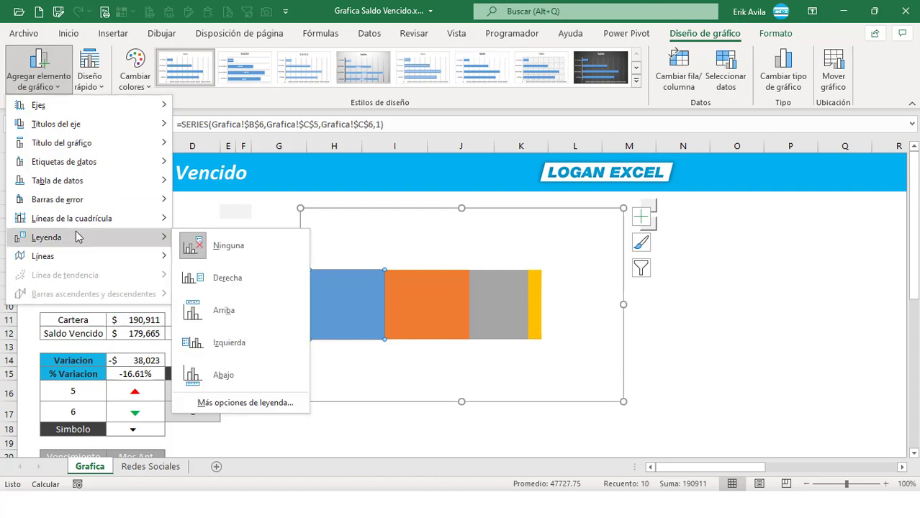
mouse_move(46, 237)
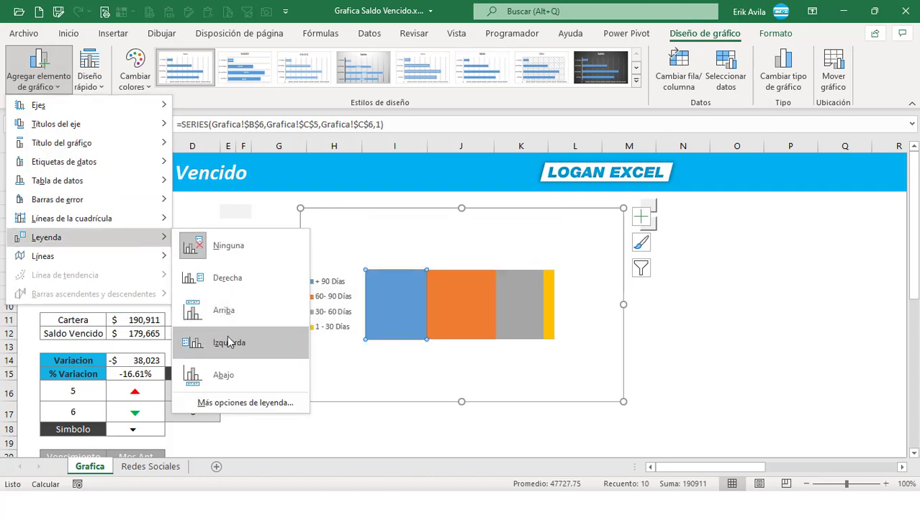
left_click(232, 375)
left_click(484, 390)
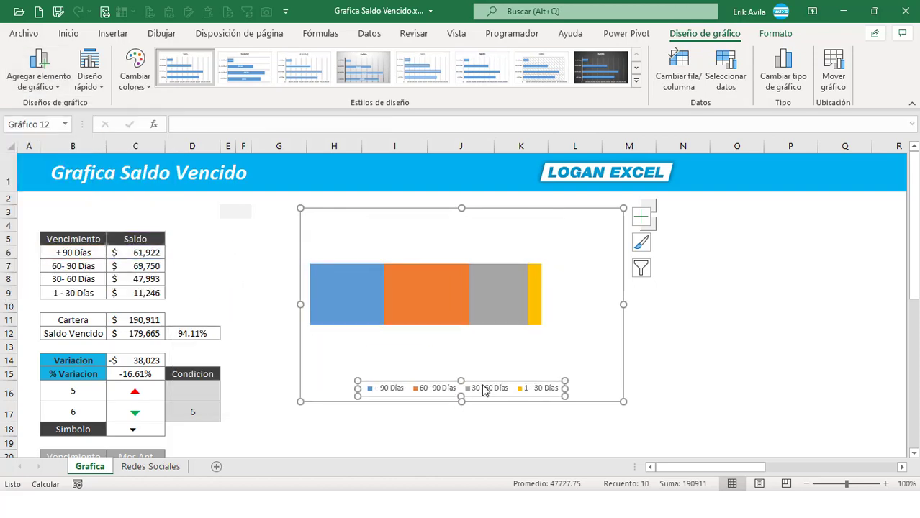
left_click(68, 33)
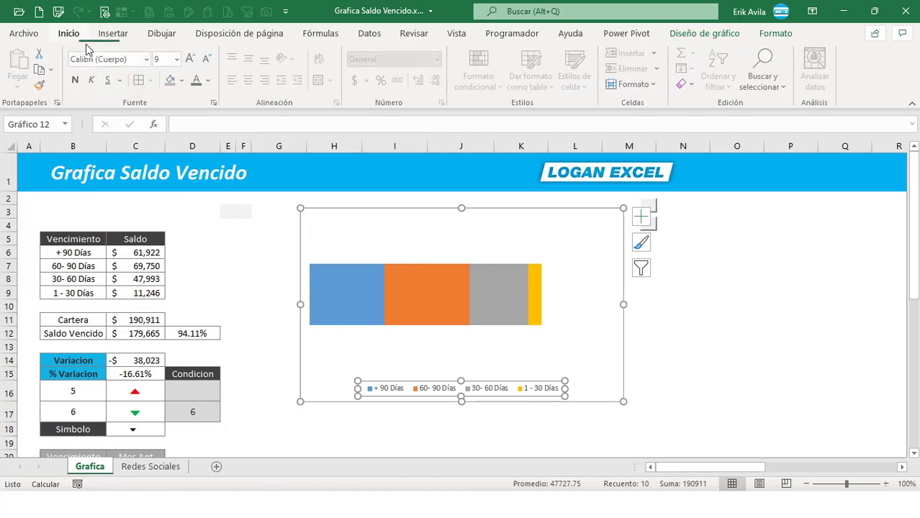
left_click(189, 59)
left_click(190, 60)
left_click(190, 60)
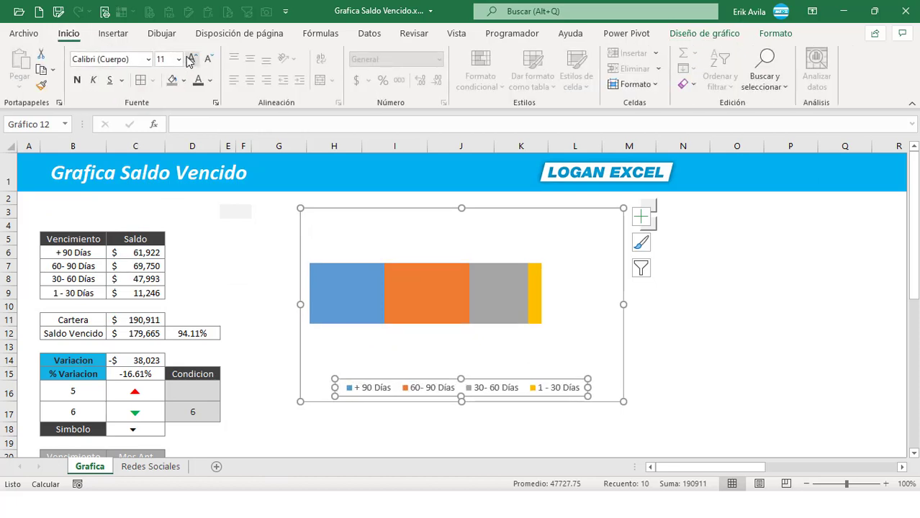
left_click(190, 60)
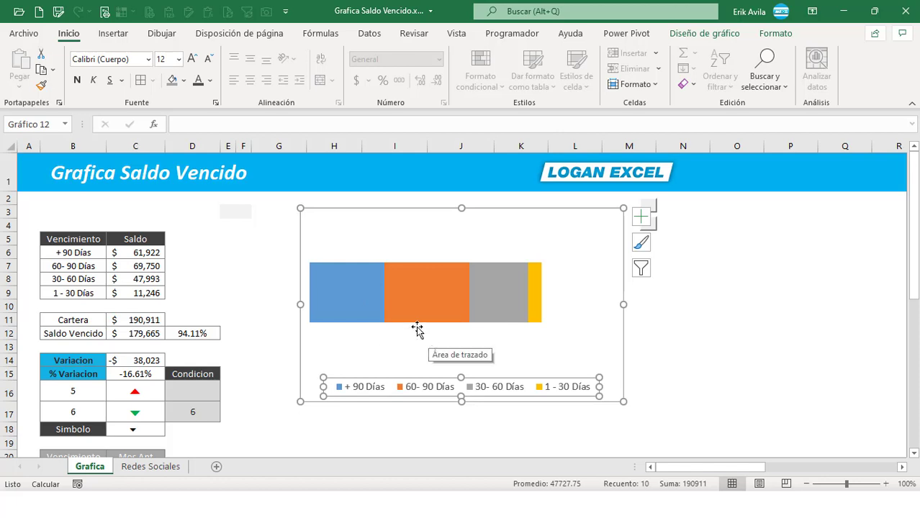
key("Down")
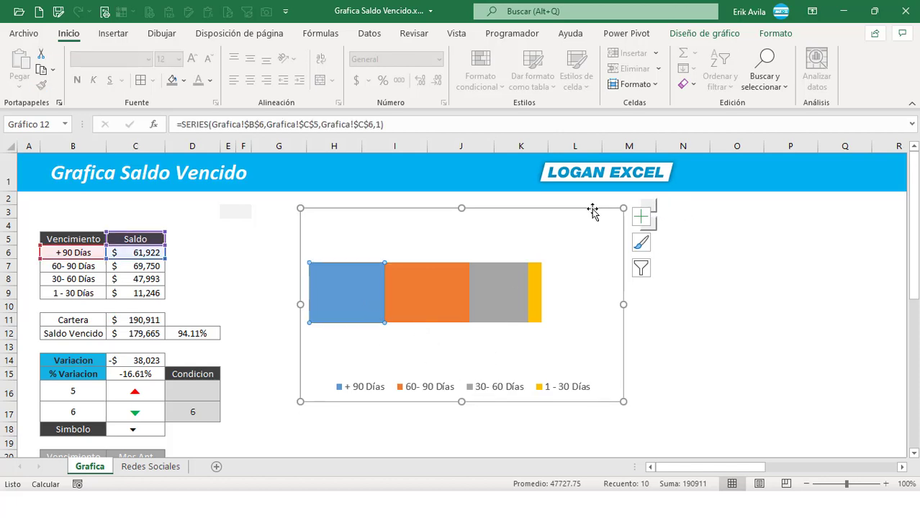
- Move the chart down under the Cuentas por Cobrar card
left_click_drag(594, 209, 361, 215)
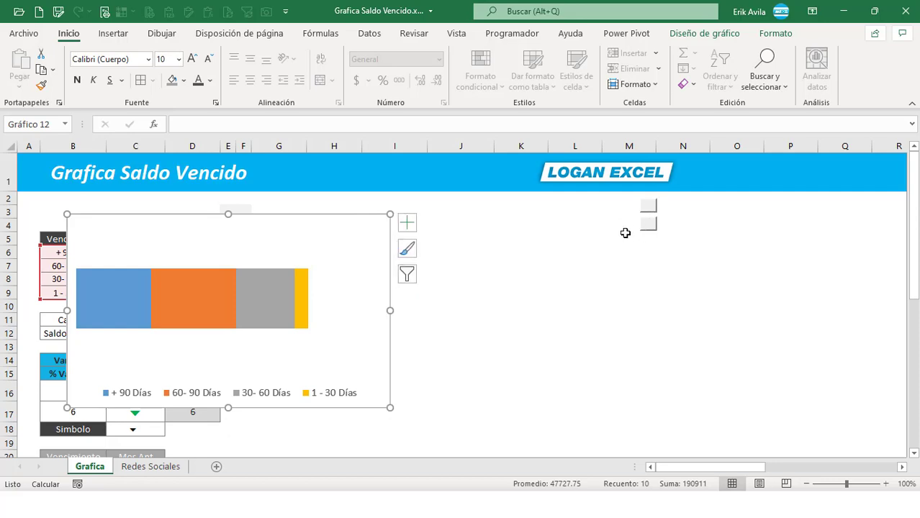
left_click(648, 208)
left_click_drag(261, 82, 463, 335)
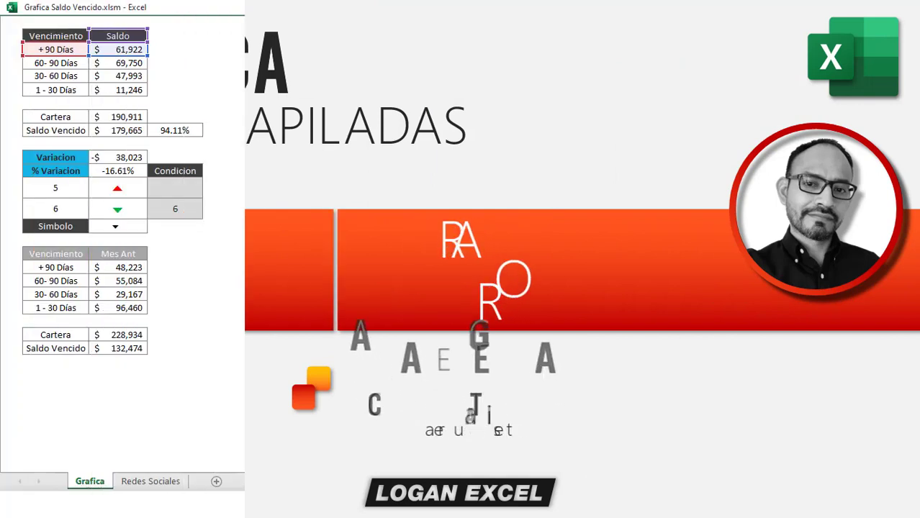
- Select the blue +90 Días bar to open its Format Data Series pane
left_click(337, 355)
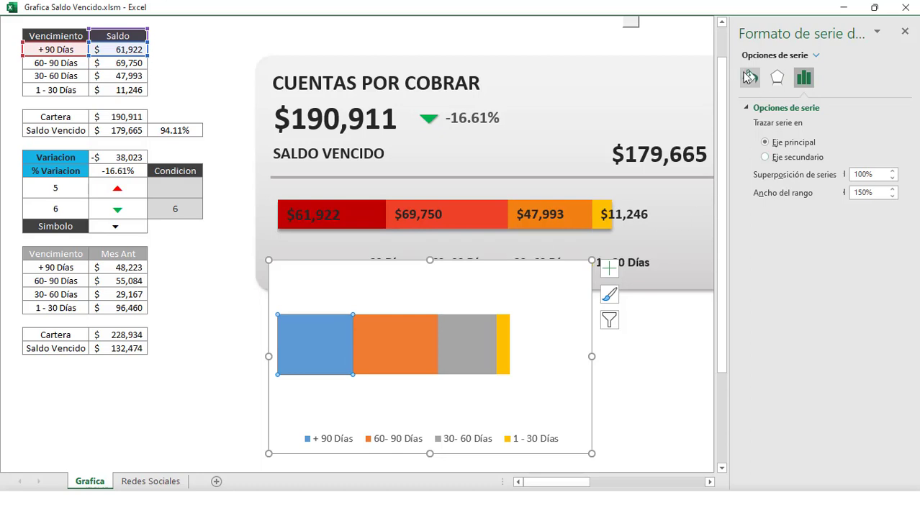
- Give the +90 Días segment a solid dark red fill
left_click(750, 77)
left_click(385, 350)
left_click(324, 347)
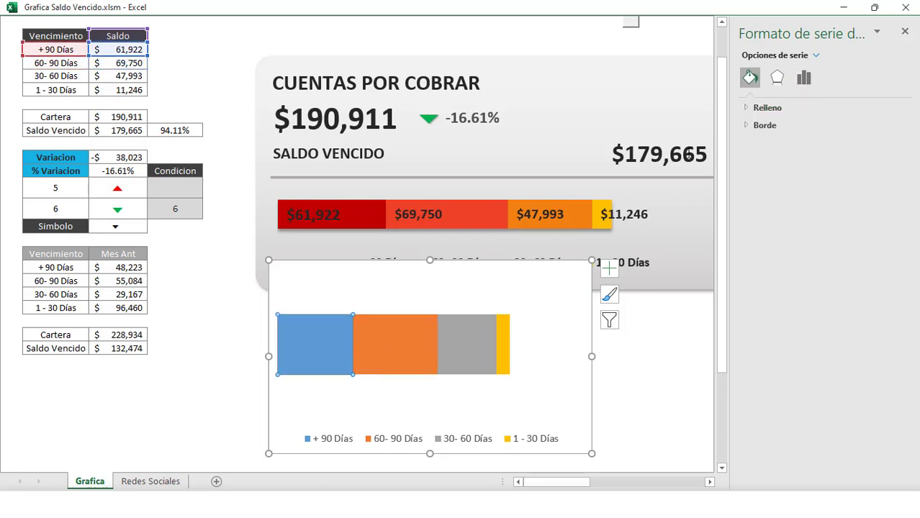
left_click(755, 108)
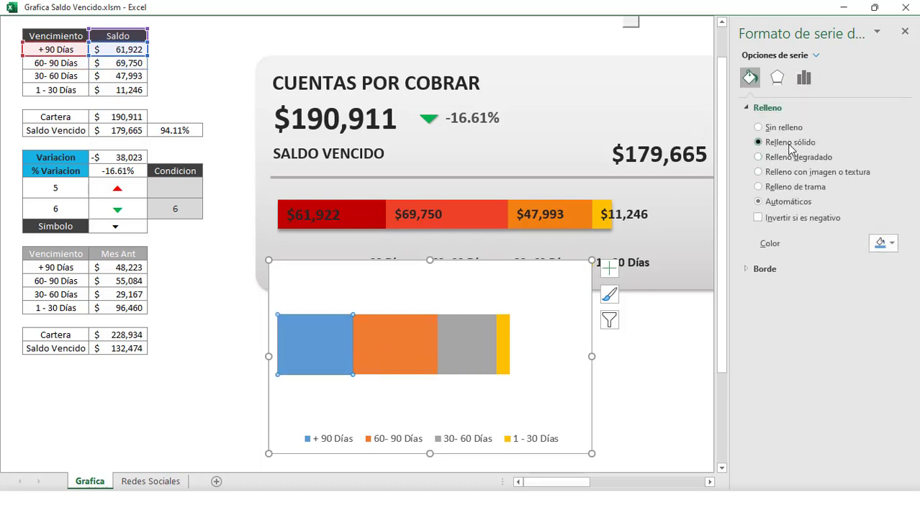
left_click(789, 142)
left_click(893, 244)
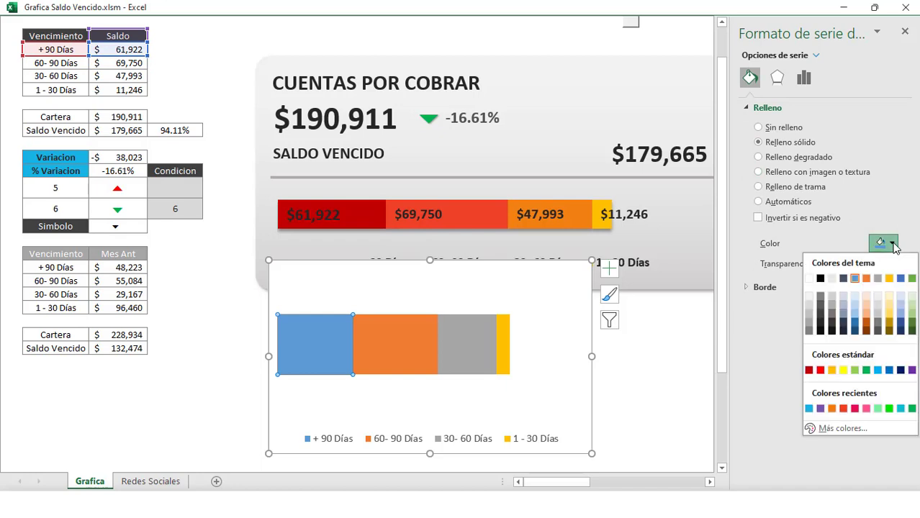
left_click(809, 370)
- Fill the 60-90 Días segment red-orange and the 30-60 Días segment orange
left_click(405, 360)
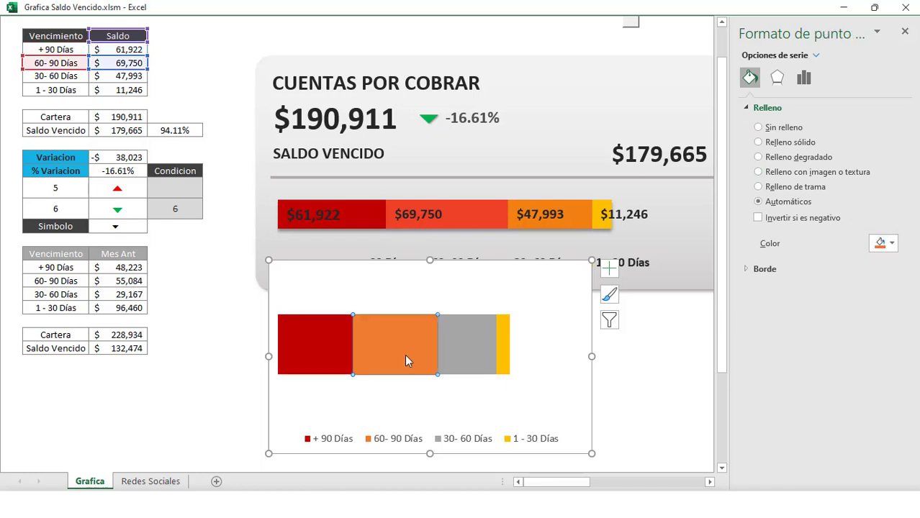
left_click(892, 244)
left_click(844, 409)
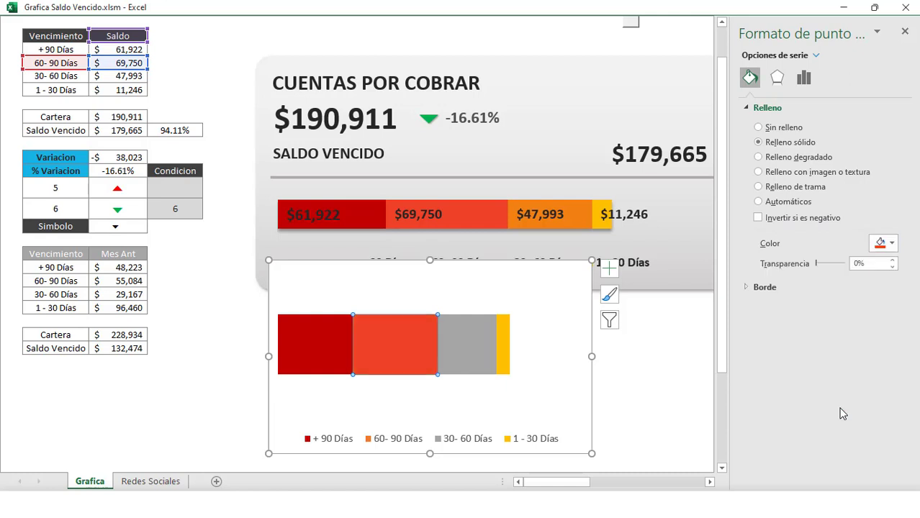
left_click(470, 362)
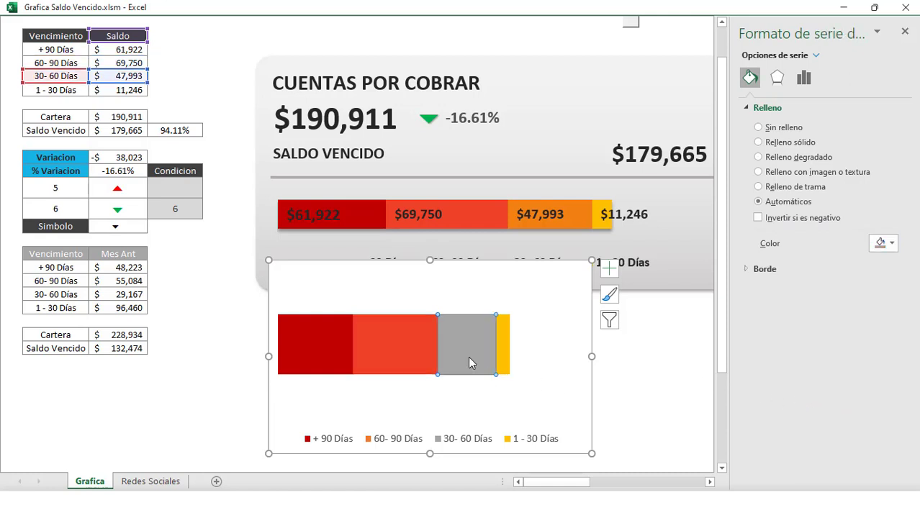
left_click(801, 144)
left_click(892, 244)
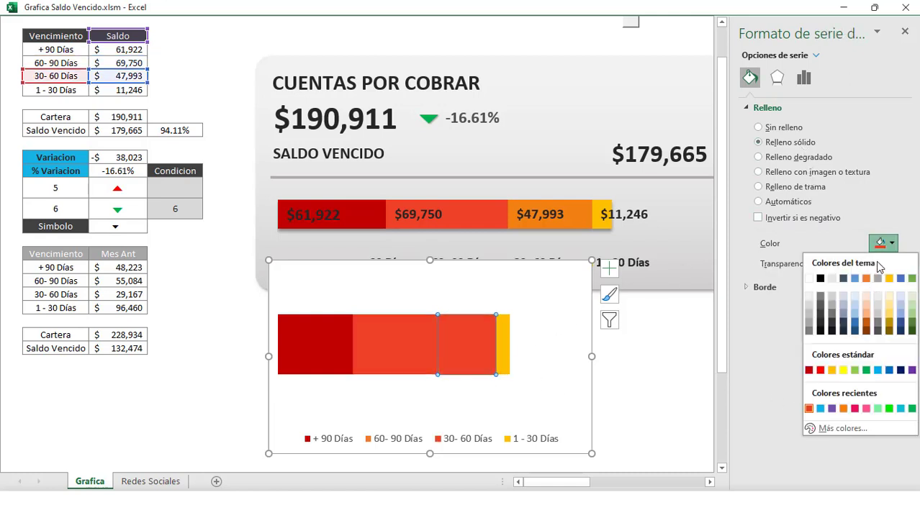
left_click(844, 409)
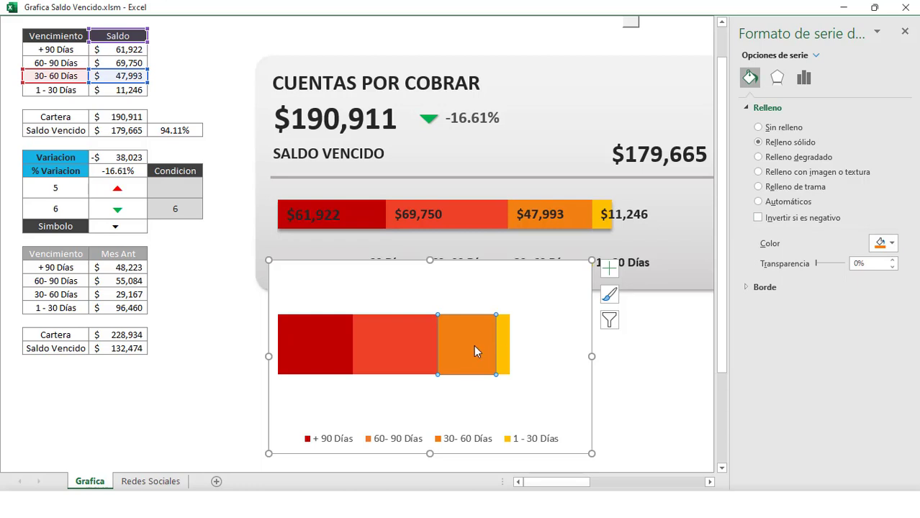
left_click(503, 338)
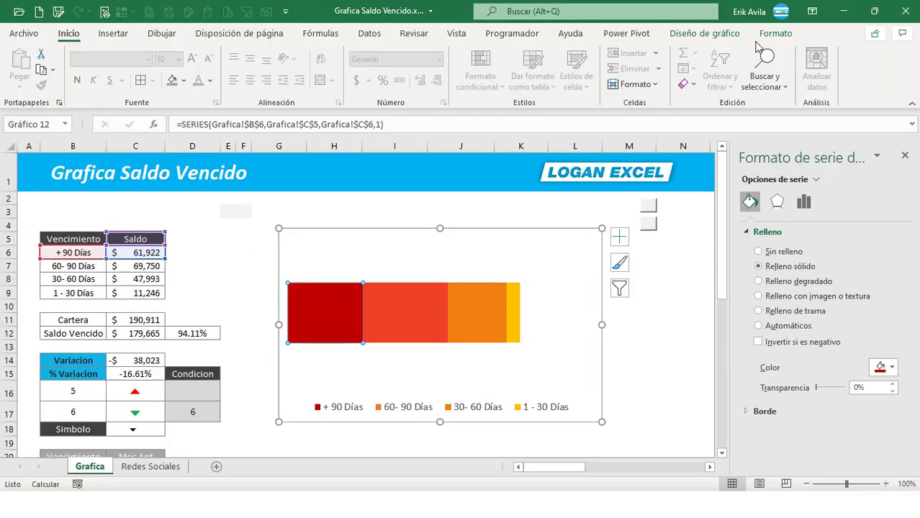
- Add Inside Base value labels and make the $61,922 label larger and white
left_click(775, 33)
left_click(702, 33)
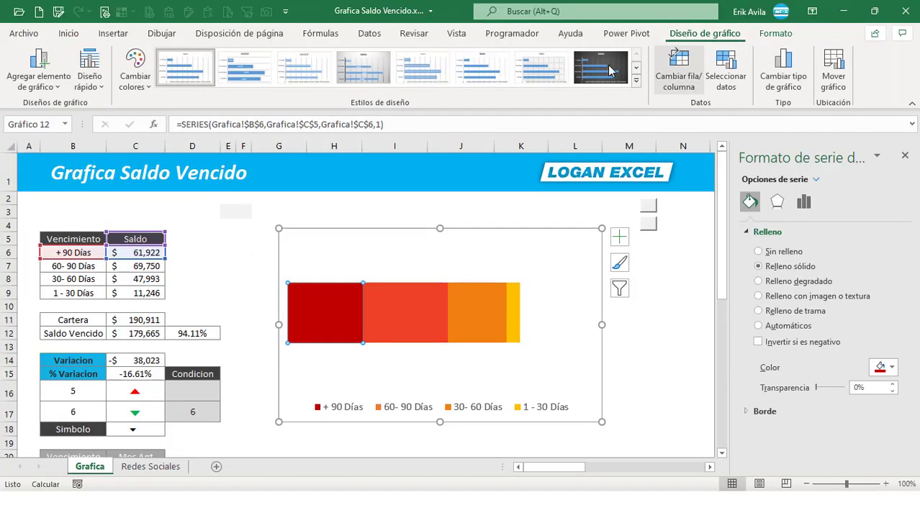
left_click(38, 67)
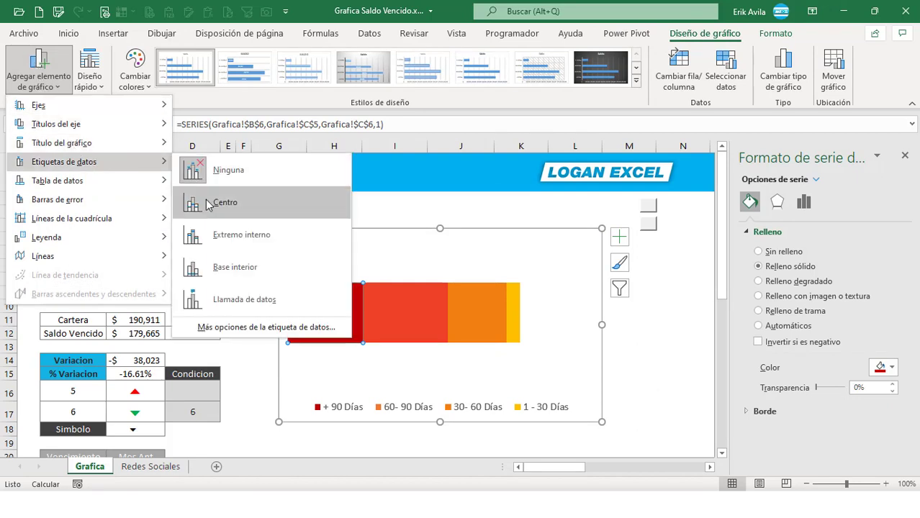
mouse_move(64, 162)
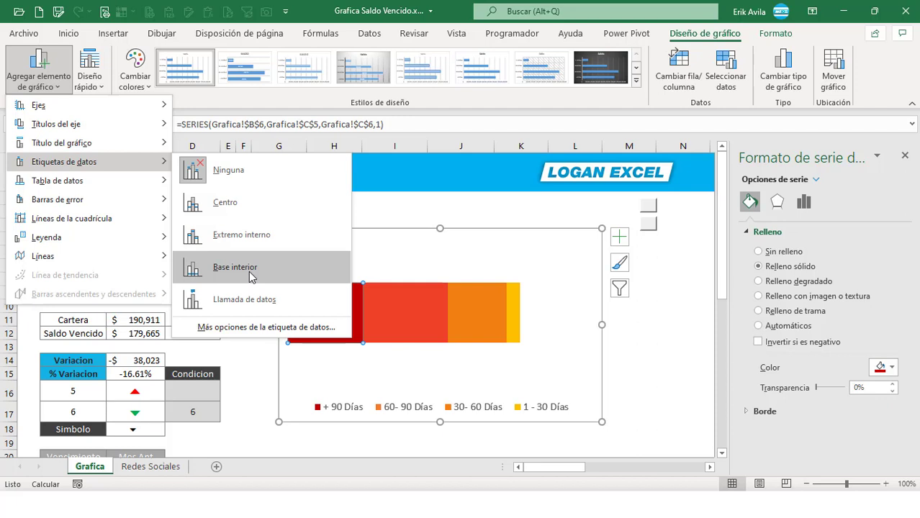
left_click(252, 277)
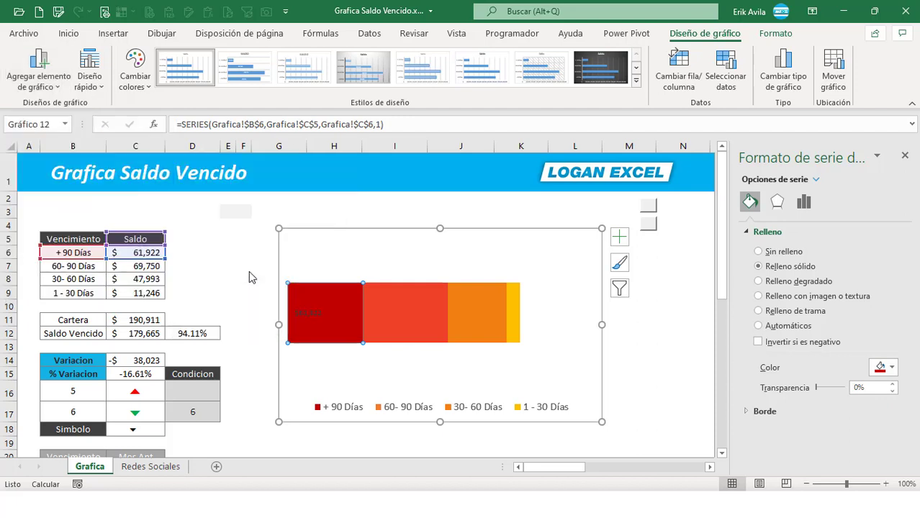
left_click(69, 33)
double_click(193, 60)
double_click(193, 60)
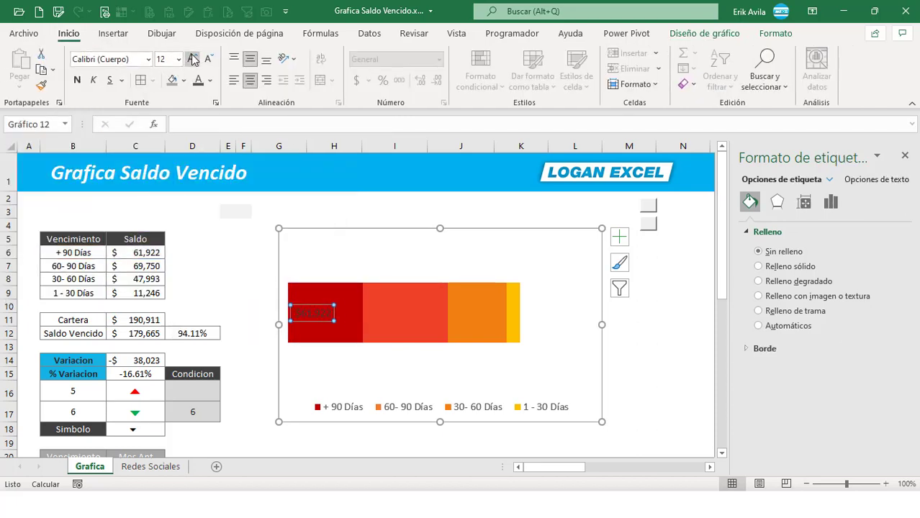
double_click(193, 60)
left_click(209, 80)
left_click(198, 136)
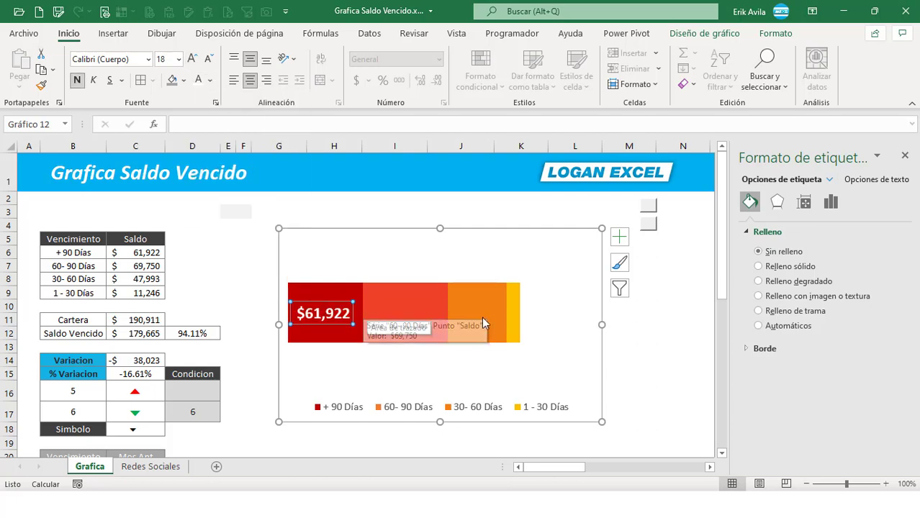
- Add Inside Base value labels to the 60-90, 30-60 and 1-30 Días series
left_click(419, 309)
left_click(775, 33)
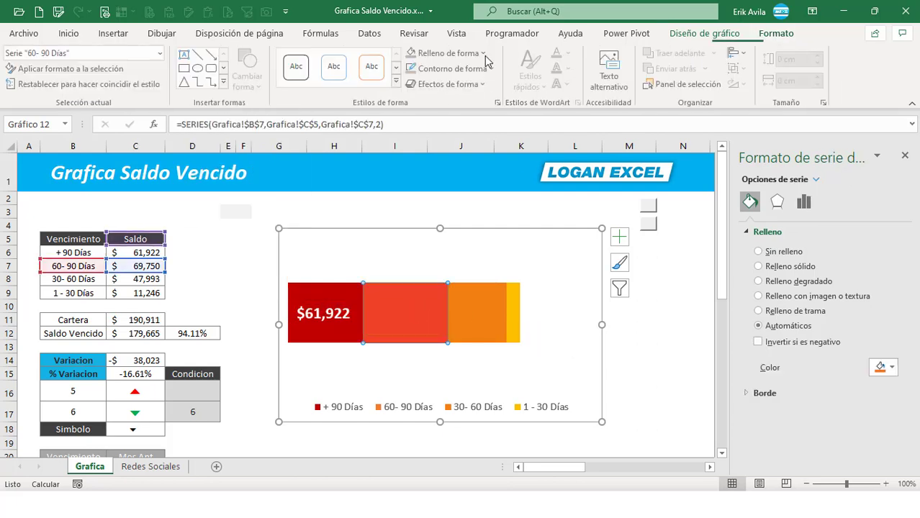
left_click(705, 33)
left_click(39, 68)
left_click(230, 265)
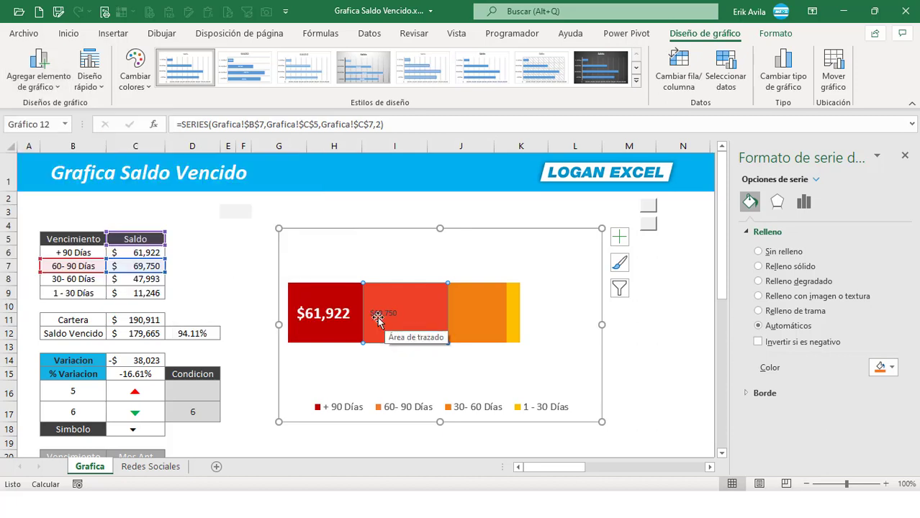
left_click(479, 318)
left_click(39, 69)
left_click(231, 267)
left_click(513, 313)
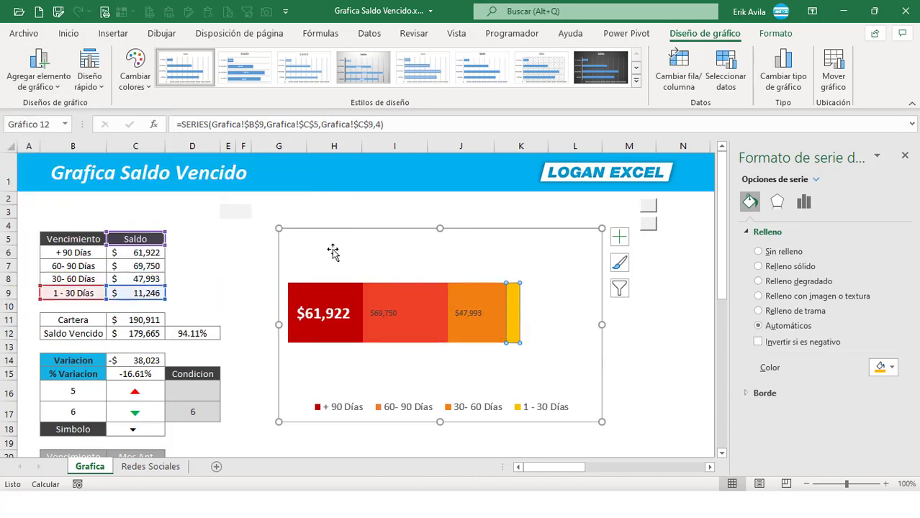
left_click(38, 68)
left_click(232, 267)
- Format the $69,750 and $47,993 labels as 18 pt bold white text
left_click(68, 33)
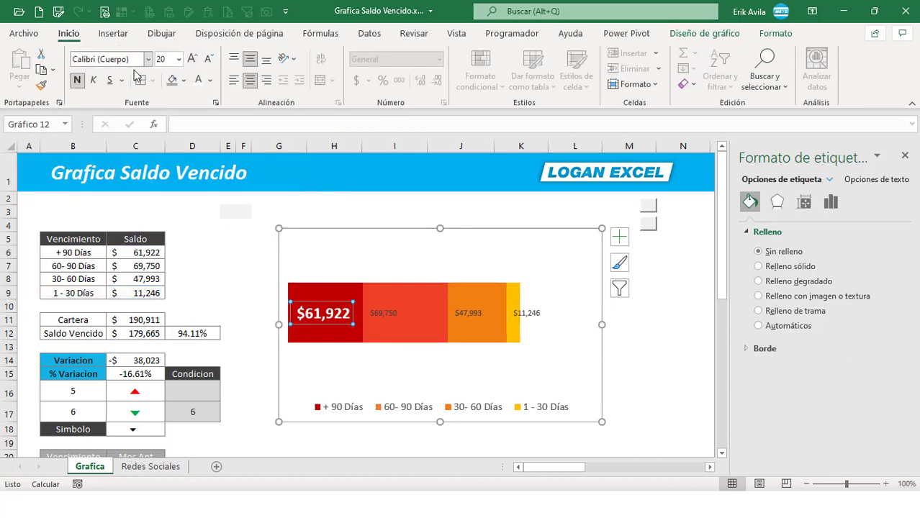
left_click(383, 314)
left_click(164, 59)
type("18")
key("Return")
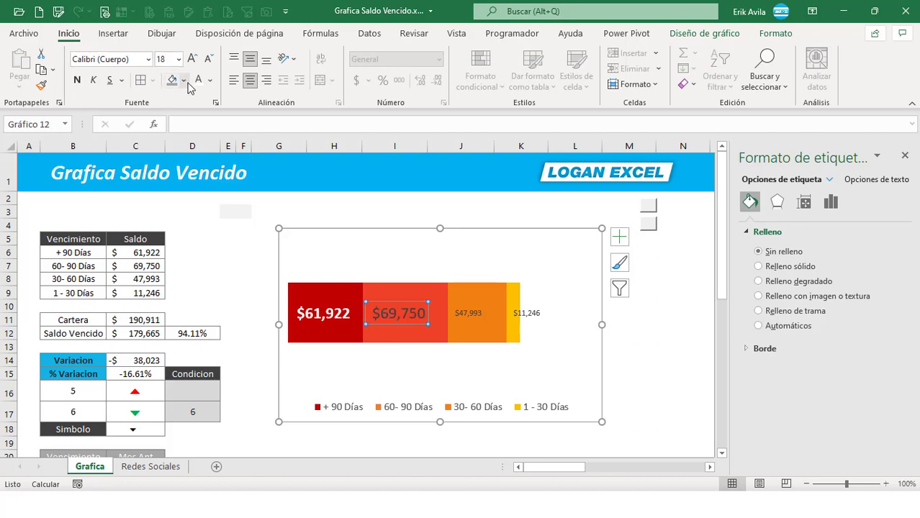
left_click(172, 80)
key("ctrl+n")
left_click(470, 313)
left_click(164, 59)
type("18")
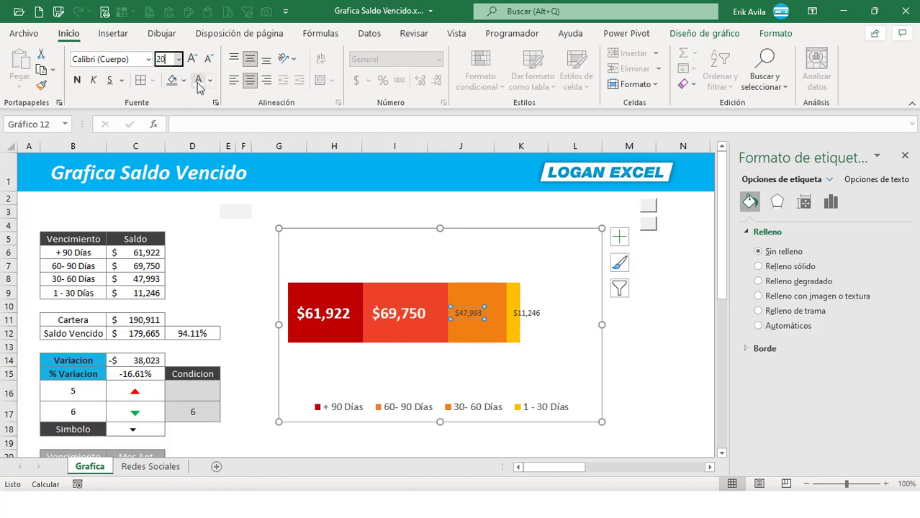
left_click(199, 80)
key("ctrl+n")
- Format the $11,246 label as 18 pt bold white text
left_click(526, 313)
left_click(164, 59)
type("18")
key("Return")
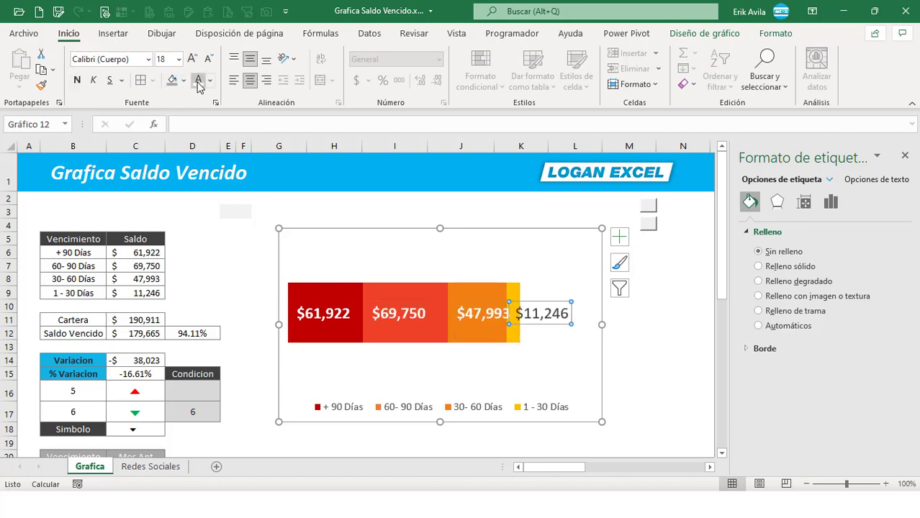
left_click(199, 80)
left_click(77, 80)
left_click(407, 379)
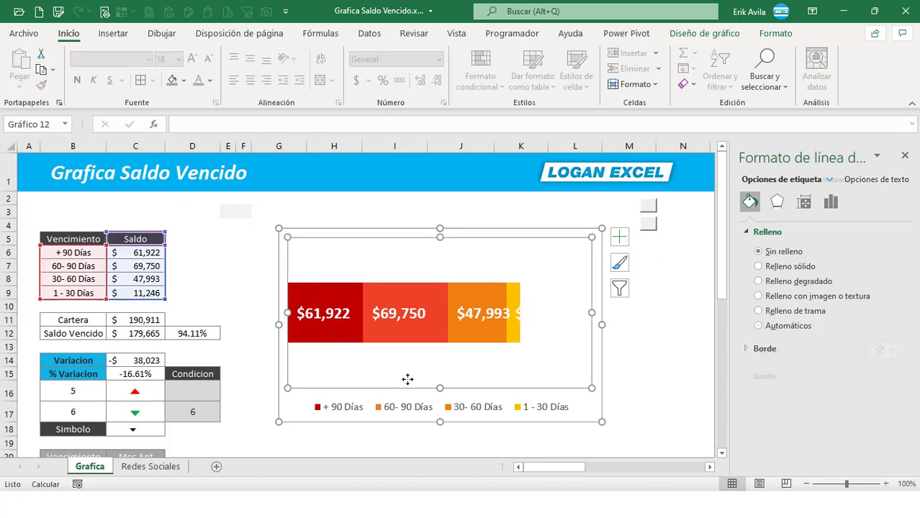
- Recalculate the random aging balances three times with F9
left_click(405, 322)
left_click(376, 264)
left_click(429, 229)
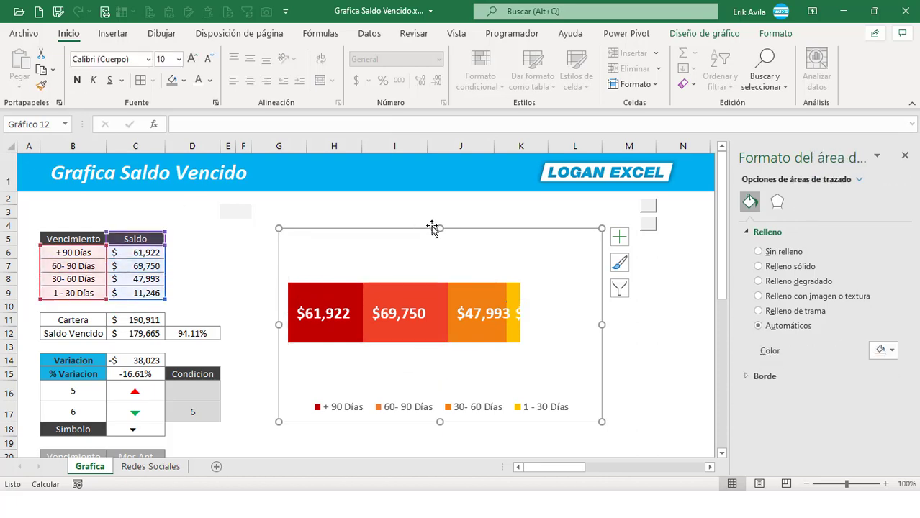
left_click(340, 311)
left_click(259, 278)
key("F9")
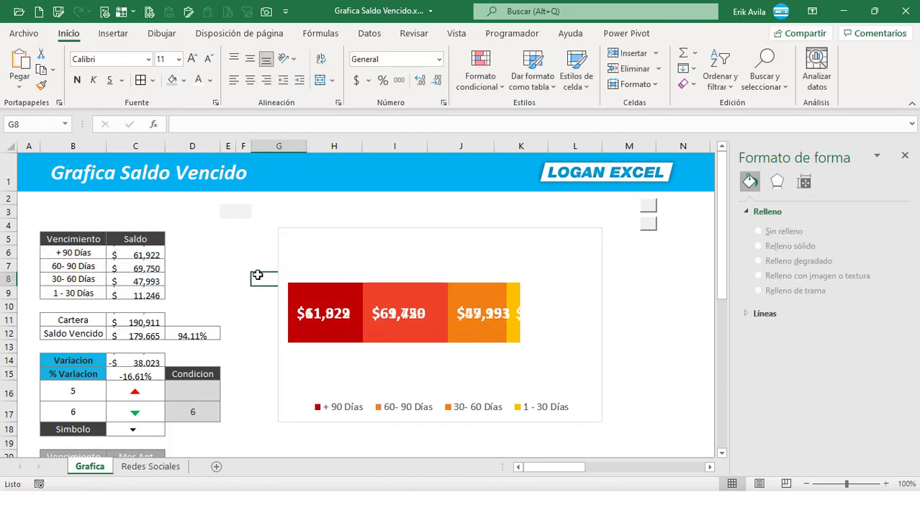
key("F9")
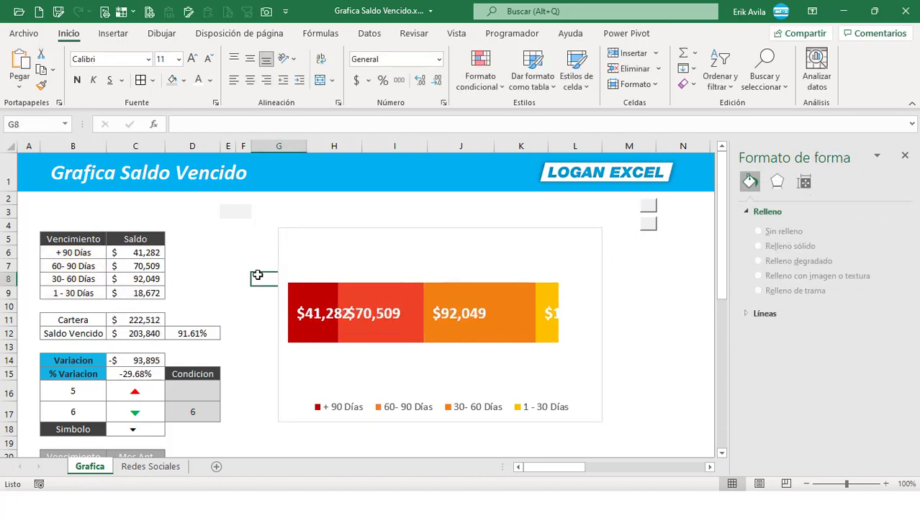
key("F9")
key("F9")
- Make the $50,841, $52,679, $88,323 and $17,908 bar labels dark red
left_click(316, 315)
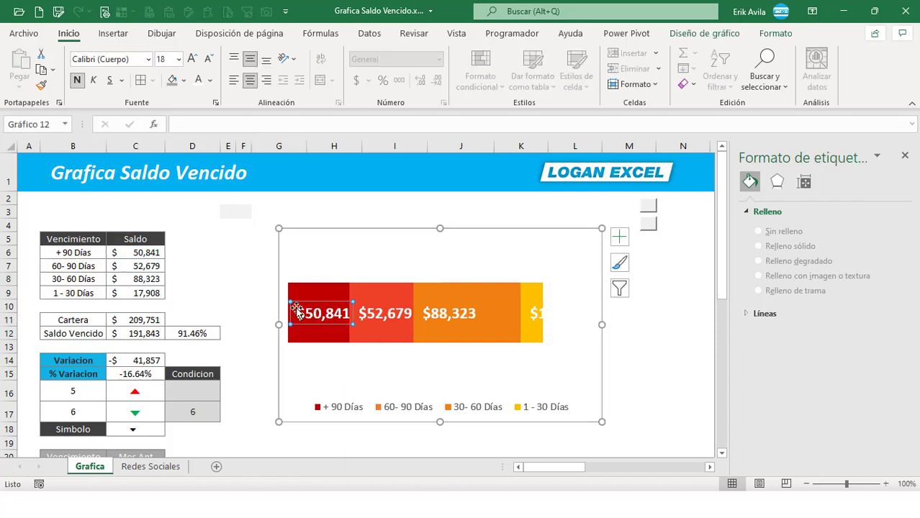
left_click(213, 80)
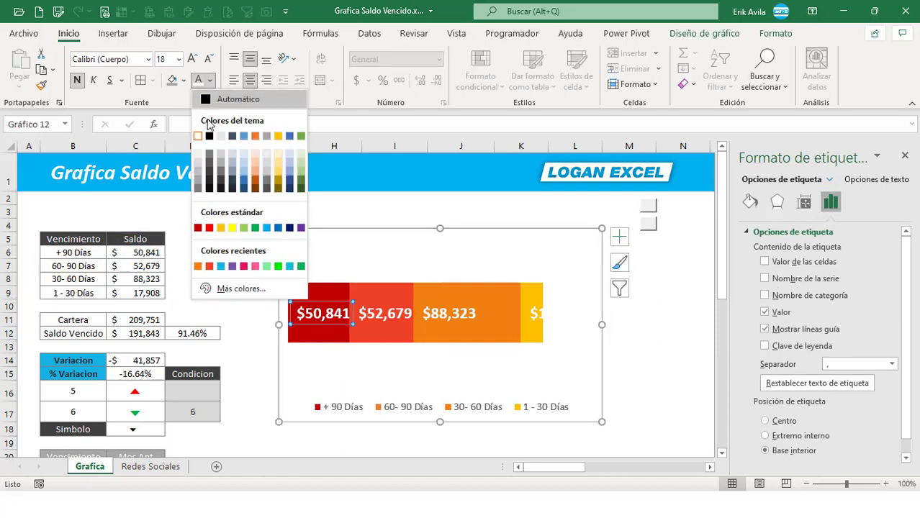
left_click(216, 180)
left_click(404, 319)
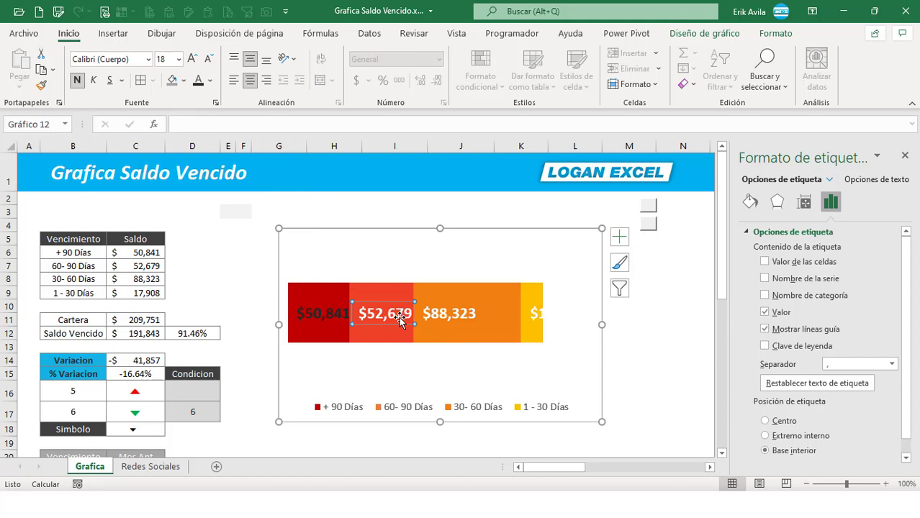
key("F4")
key("Down")
key("Down")
key("F4")
key("Down")
key("Down")
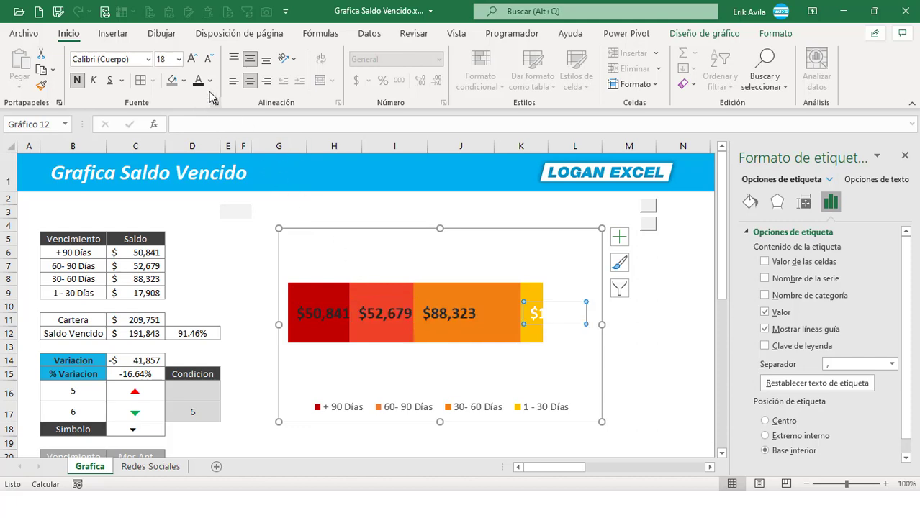
left_click(199, 80)
left_click(475, 267)
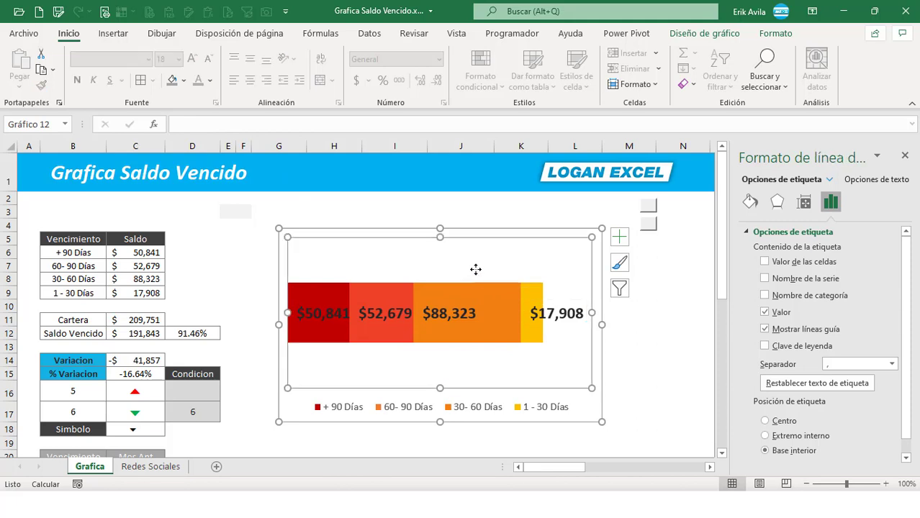
left_click(243, 279)
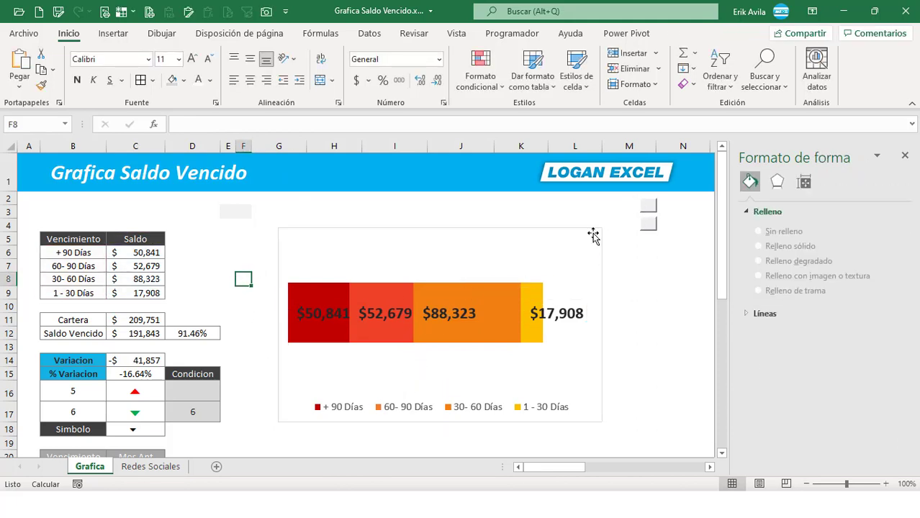
- Move the chart onto the CUENTAS POR COBRAR card, making it shorter and its bars wider
mouse_move(586, 231)
left_mouse_down()
mouse_move(422, 262)
mouse_move(619, 315)
mouse_move(504, 278)
left_mouse_up()
left_click(905, 33)
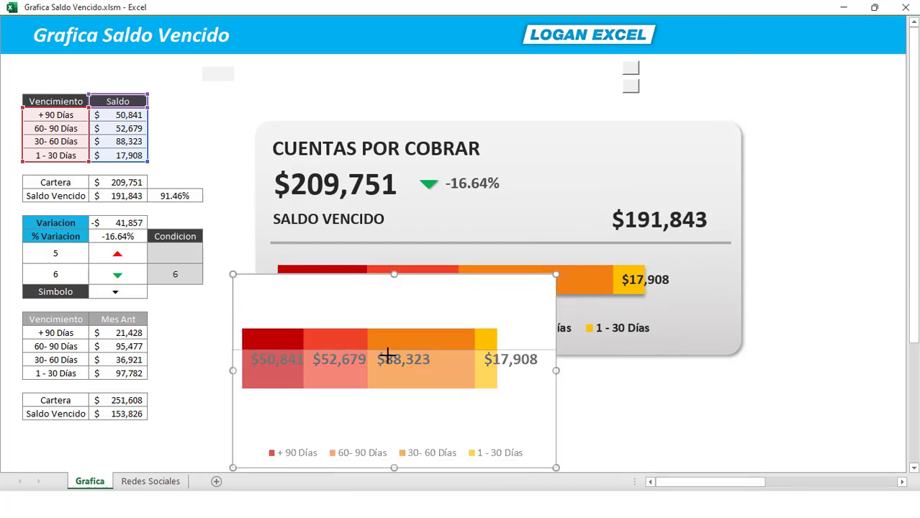
mouse_move(394, 275)
left_mouse_down()
mouse_move(395, 354)
mouse_move(455, 313)
left_mouse_up()
key("Escape")
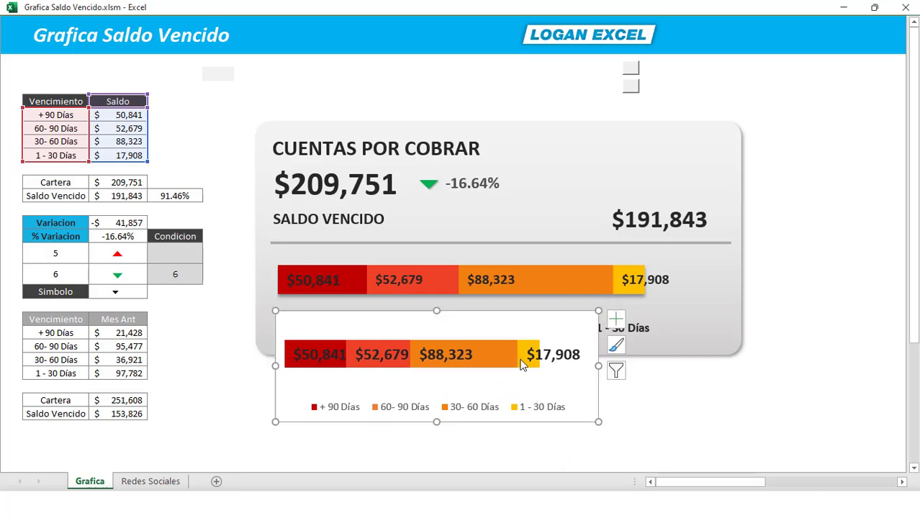
left_click_drag(598, 367, 730, 366)
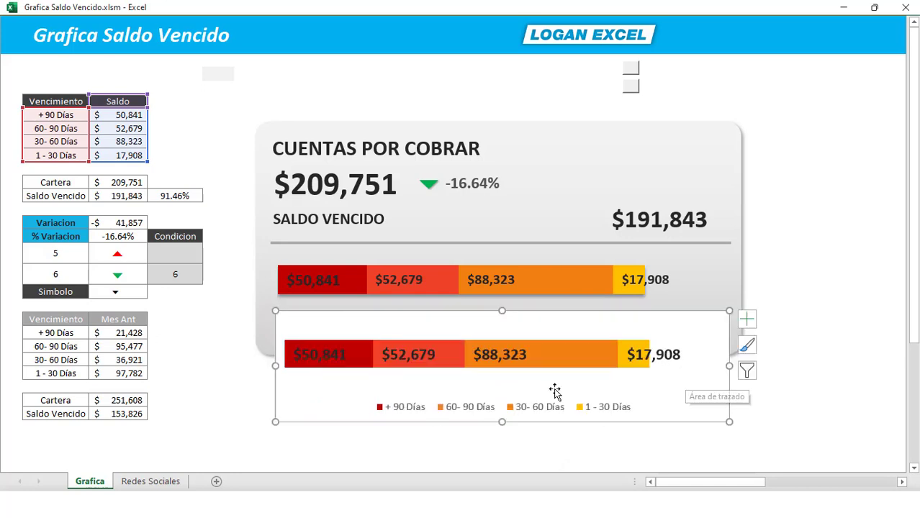
double_click(677, 316)
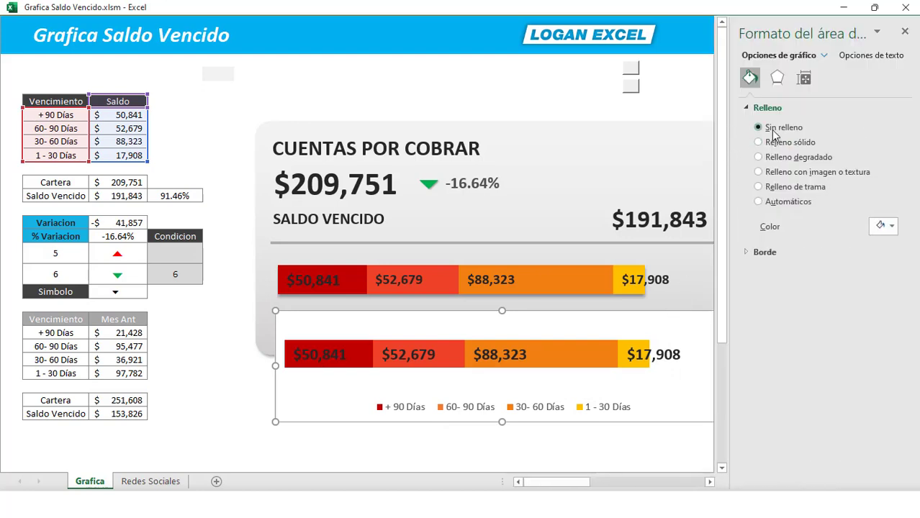
left_click(255, 398)
left_click(905, 31)
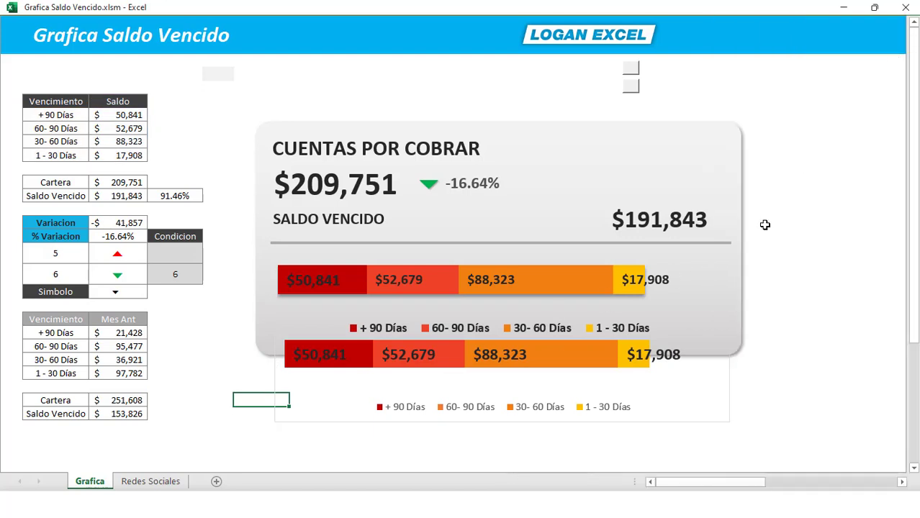
- Make the chart legend text bold and larger and settle the chart in place on the card
left_click(693, 351)
left_click(484, 414)
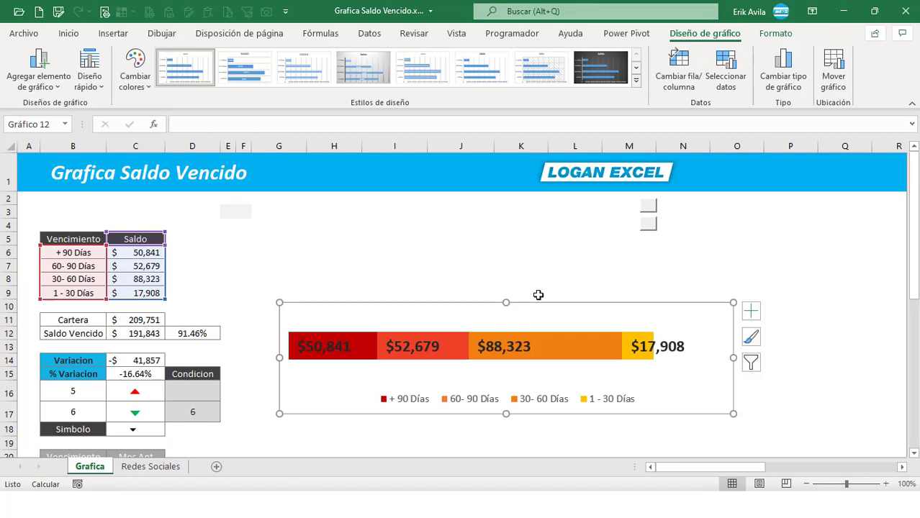
left_click_drag(537, 281, 534, 281)
left_click(478, 361)
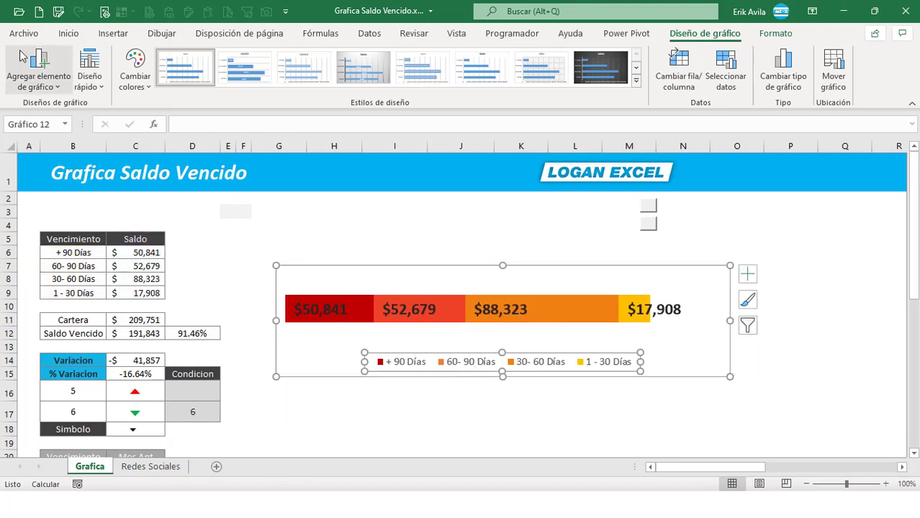
left_click(69, 33)
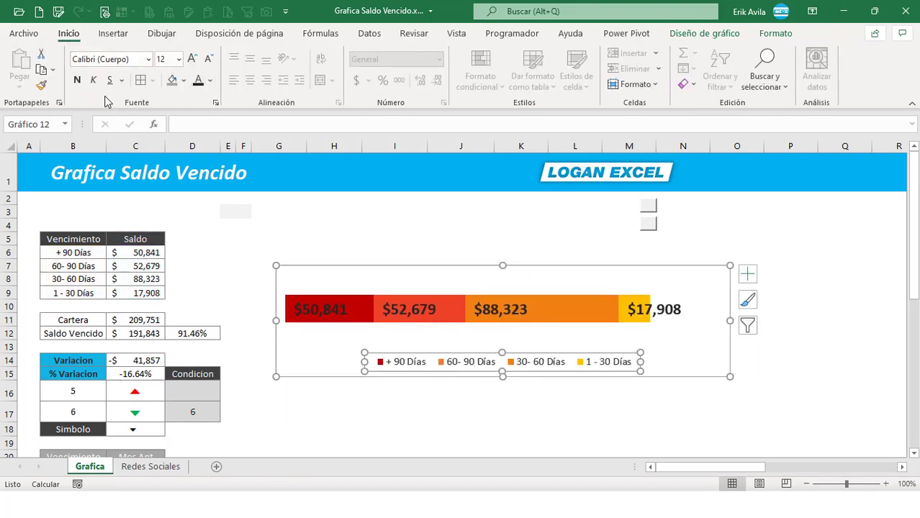
left_click(77, 80)
left_click_drag(425, 266, 433, 306)
- Remove the chart's outline, then select the second aging bar chart
left_click(775, 33)
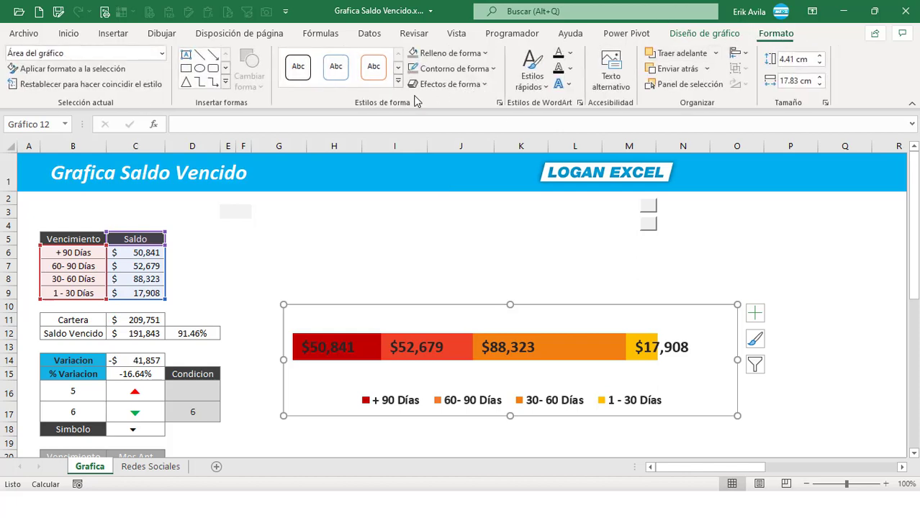
left_click(461, 68)
left_click(454, 277)
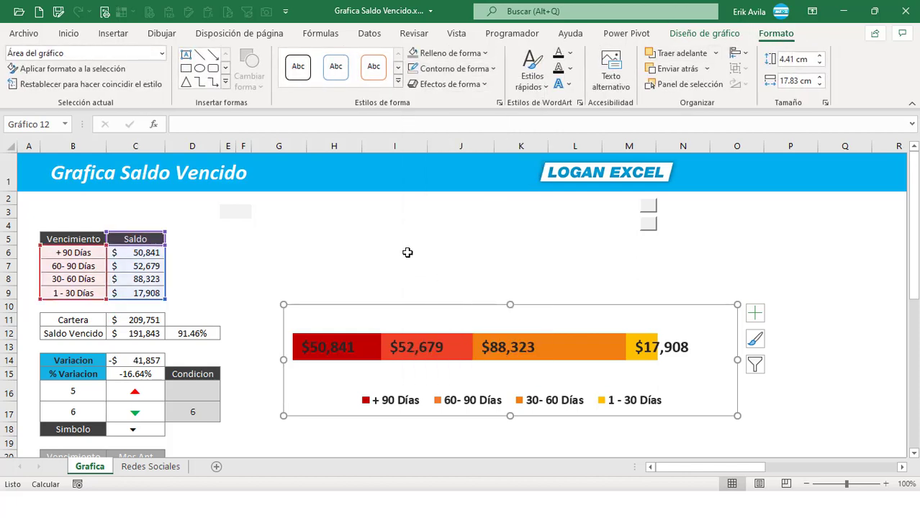
left_click(406, 251)
left_click(319, 237)
scroll(345, 284, "down", 2)
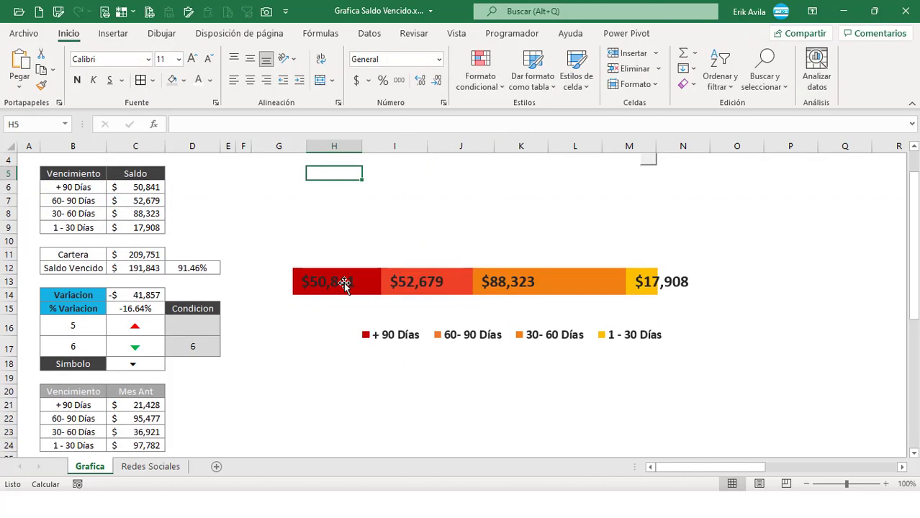
scroll(345, 285, "up", 2)
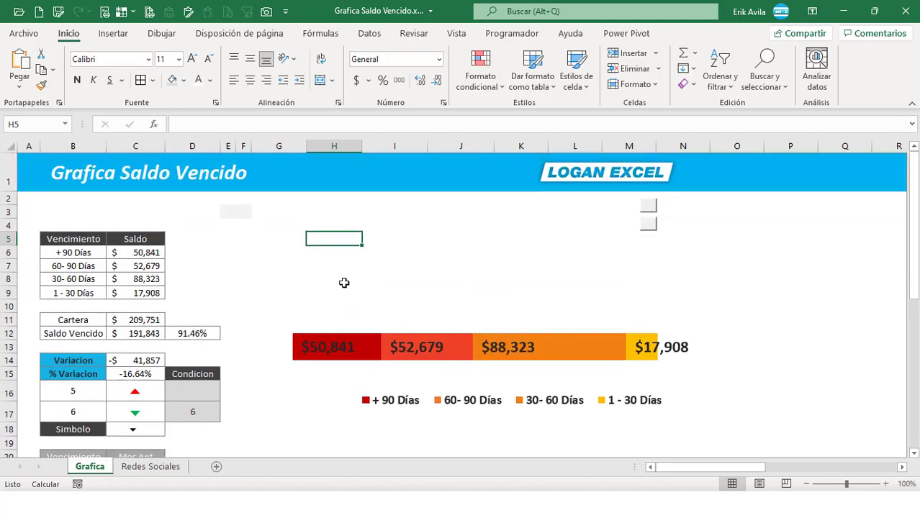
scroll(344, 283, "down", 4)
left_click(648, 328)
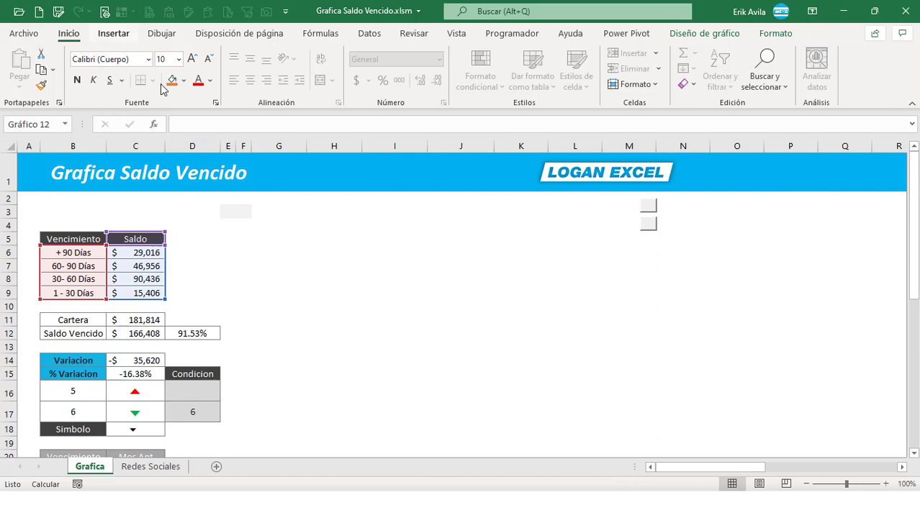
- Draw a large rounded rectangle over the second aging chart
left_click(113, 36)
left_click(166, 72)
left_click(195, 141)
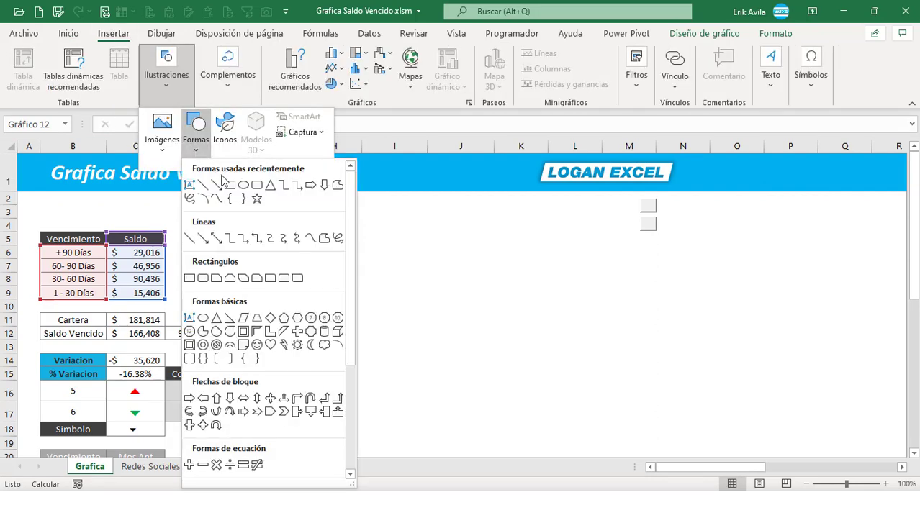
left_click(257, 191)
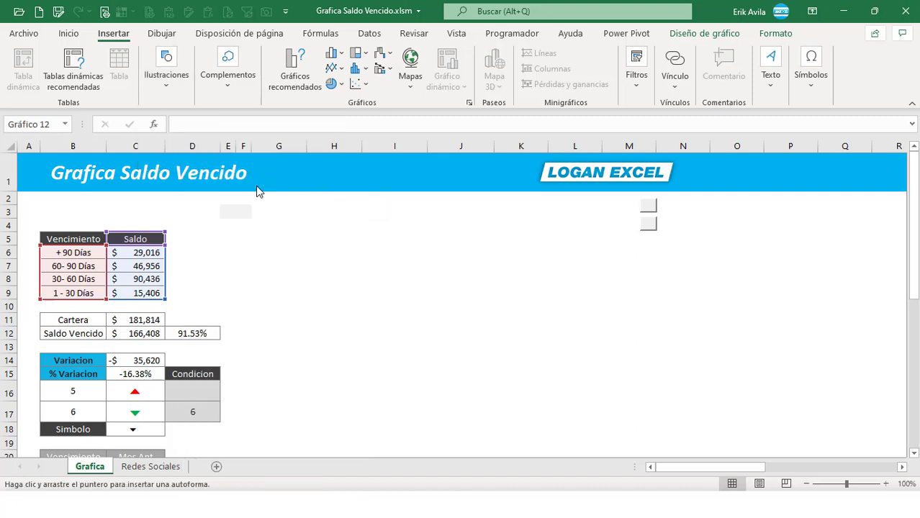
scroll(306, 188, "down", 5)
left_click_drag(306, 172, 790, 397)
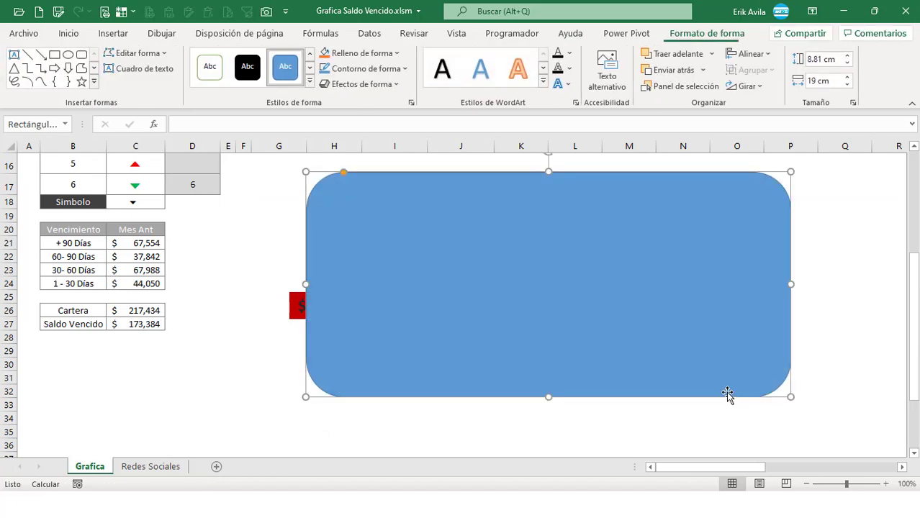
scroll(621, 360, "up", 2)
key("ctrl+shift+F1")
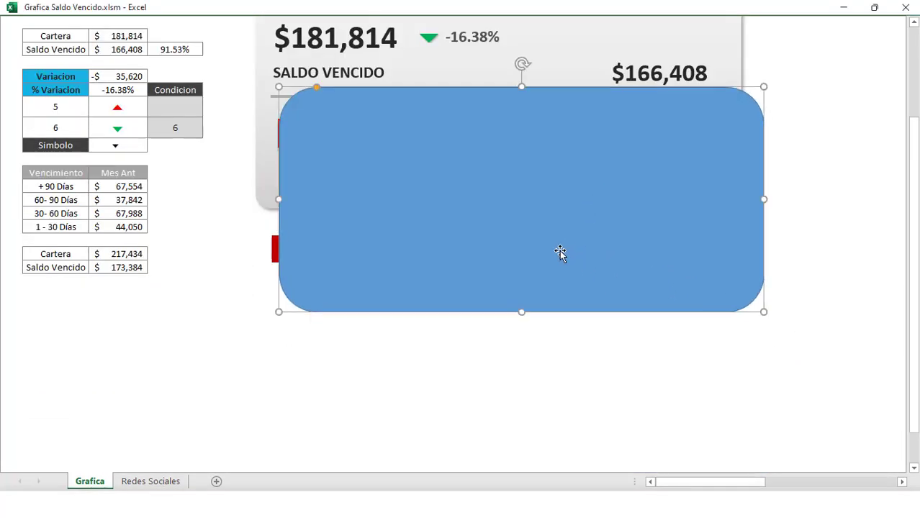
scroll(561, 253, "up", 4)
mouse_move(509, 313)
left_mouse_down()
mouse_move(487, 237)
mouse_move(491, 245)
left_mouse_up()
- Fill the rounded rectangle light grey and remove its outline
right_click(467, 146)
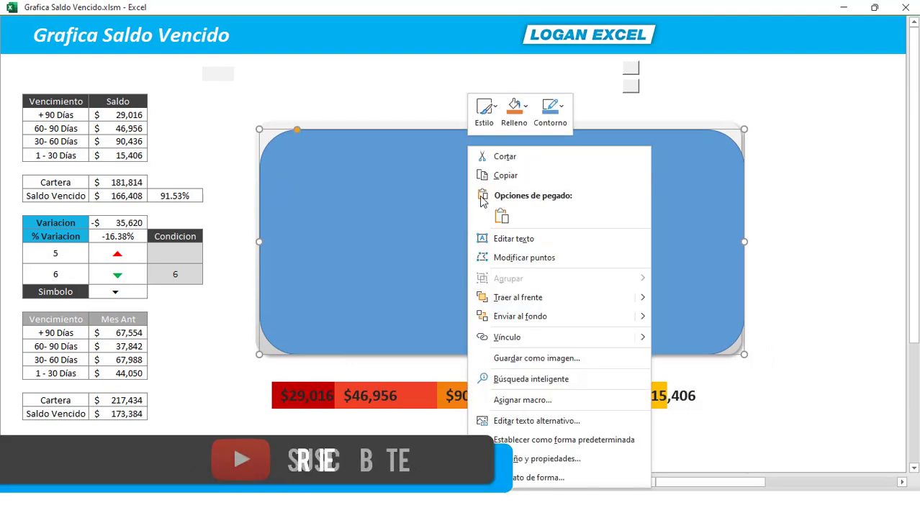
left_click(514, 111)
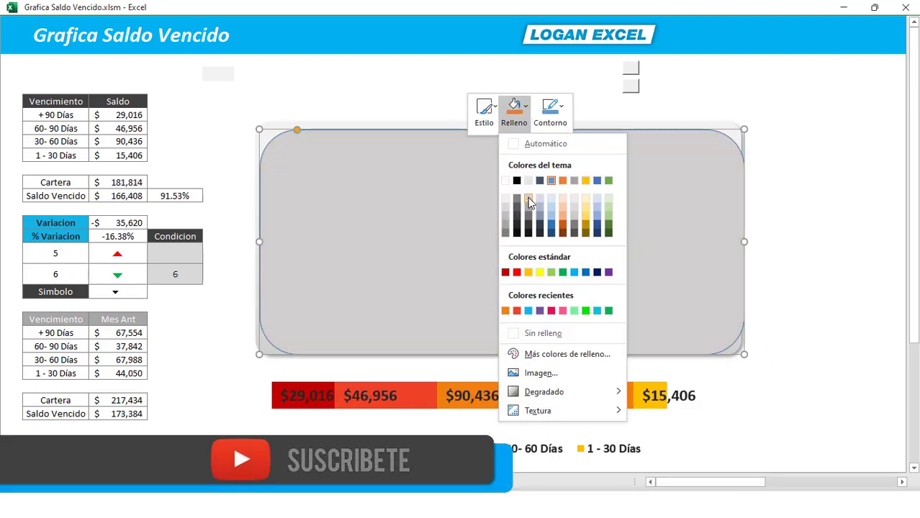
left_click(528, 197)
left_click(561, 108)
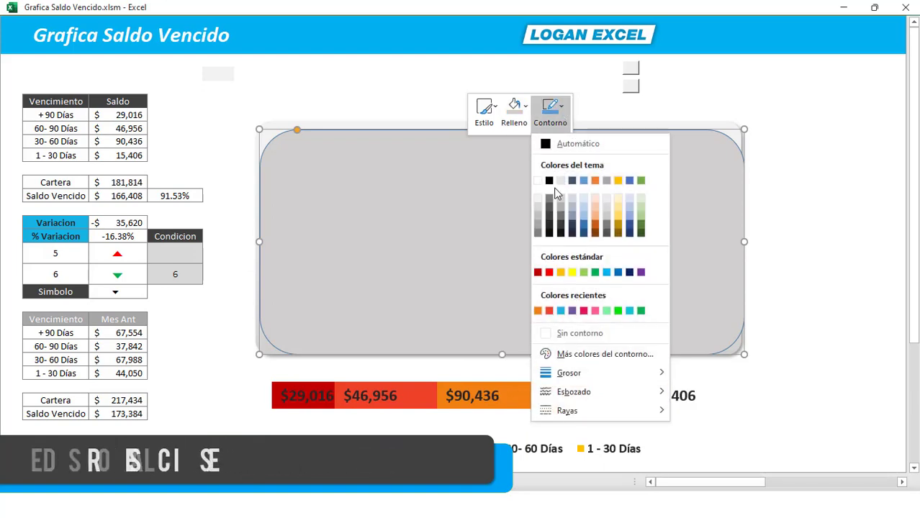
left_click(563, 335)
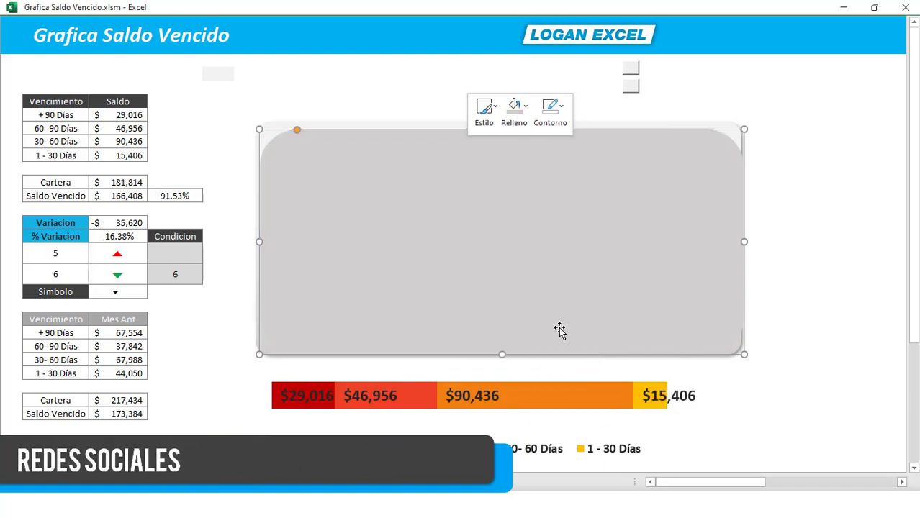
- Send the grey panel to the back and move the second bar chart onto it
left_click_drag(472, 200, 430, 367)
right_click(429, 367)
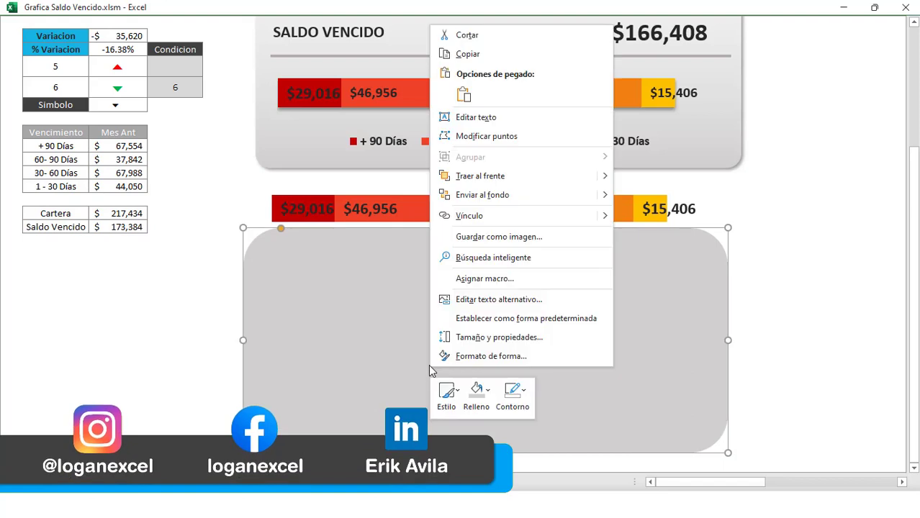
left_click(497, 195)
left_click(509, 202)
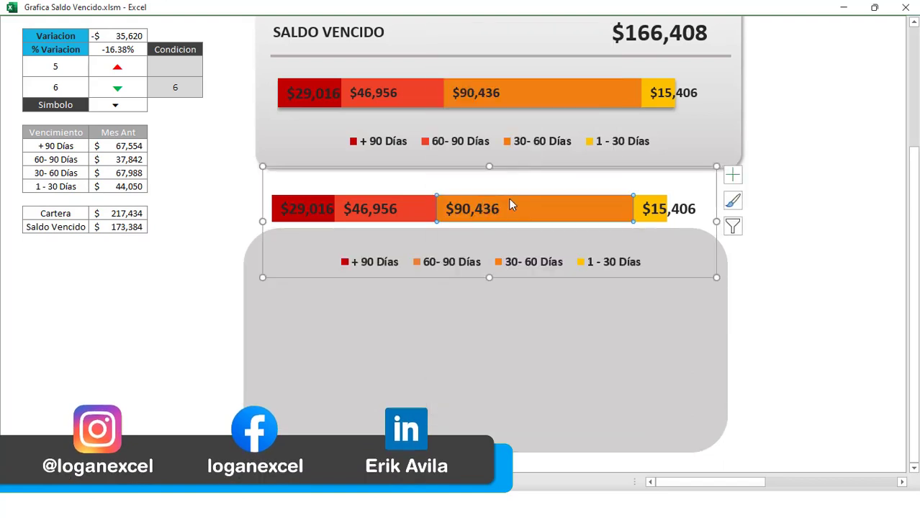
left_click_drag(717, 201, 723, 363)
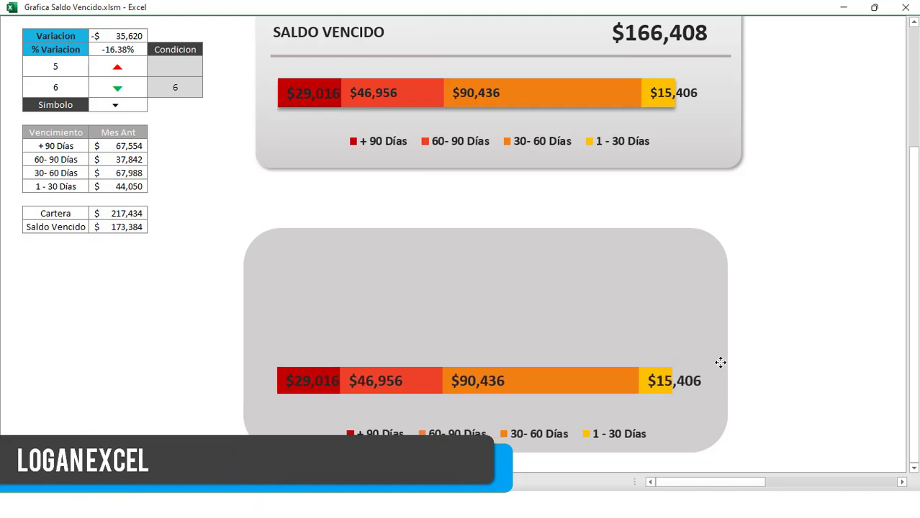
left_click_drag(723, 363, 720, 362)
left_click(699, 243)
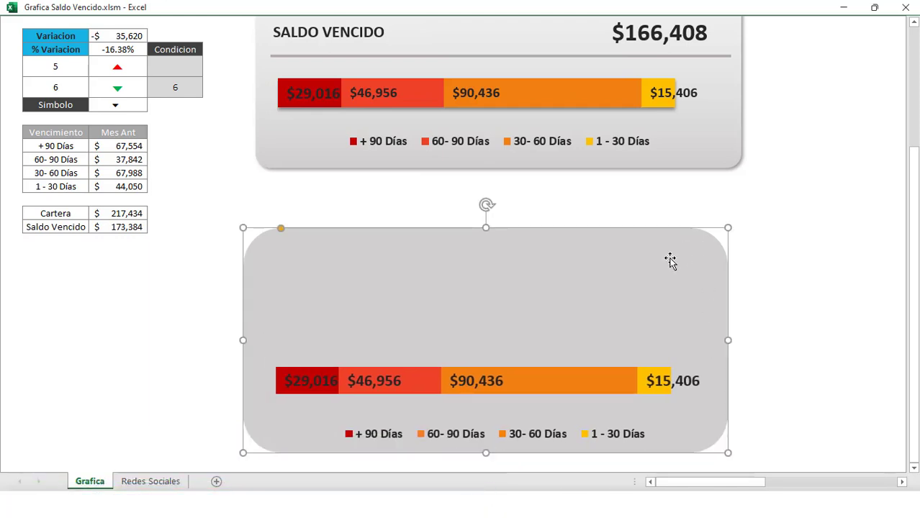
- Paste a copy of the first card's divider line just above the lower bar chart
scroll(539, 148, "up", 1)
left_click(520, 97)
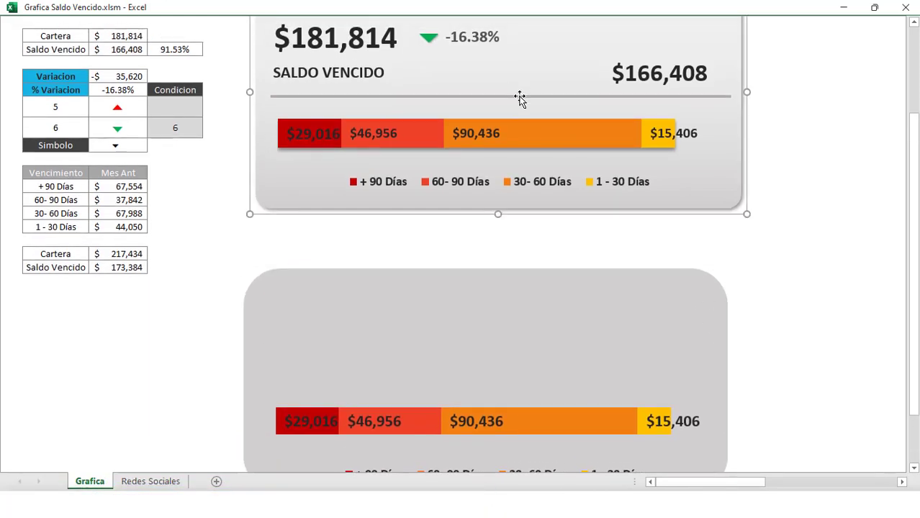
left_click(518, 96)
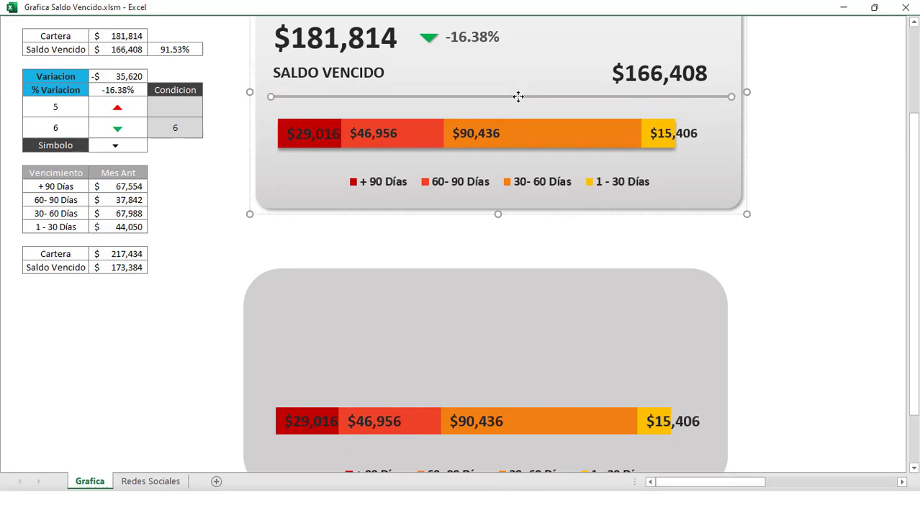
left_click(214, 308)
key("ctrl+v")
left_click_drag(365, 303, 415, 385)
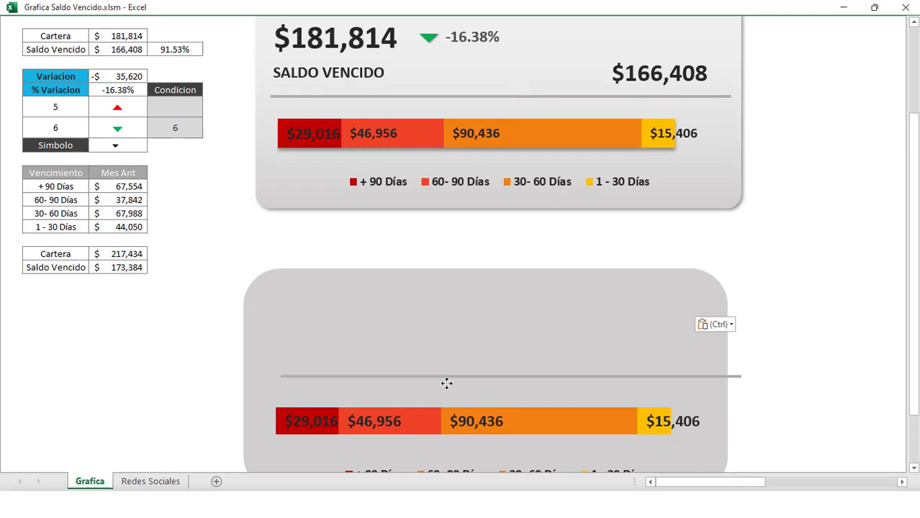
scroll(415, 384, "up", 1)
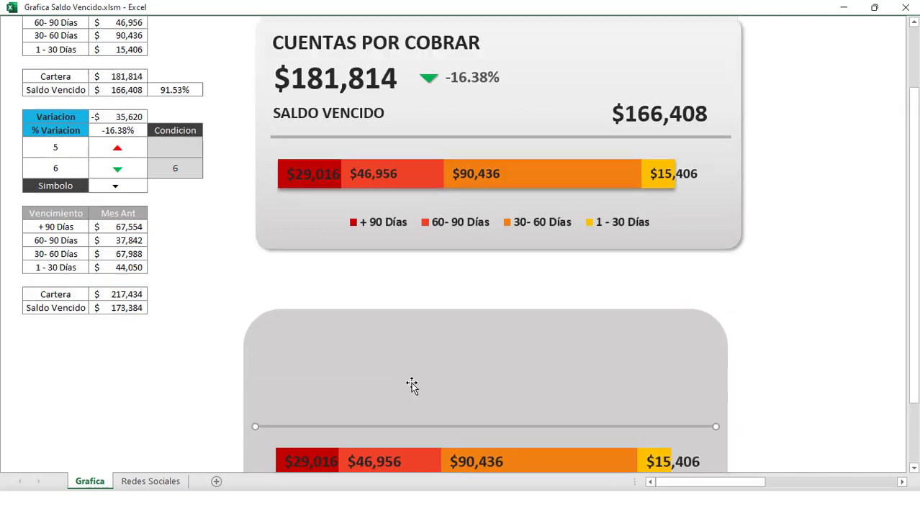
scroll(413, 384, "up", 1)
scroll(372, 340, "up", 2)
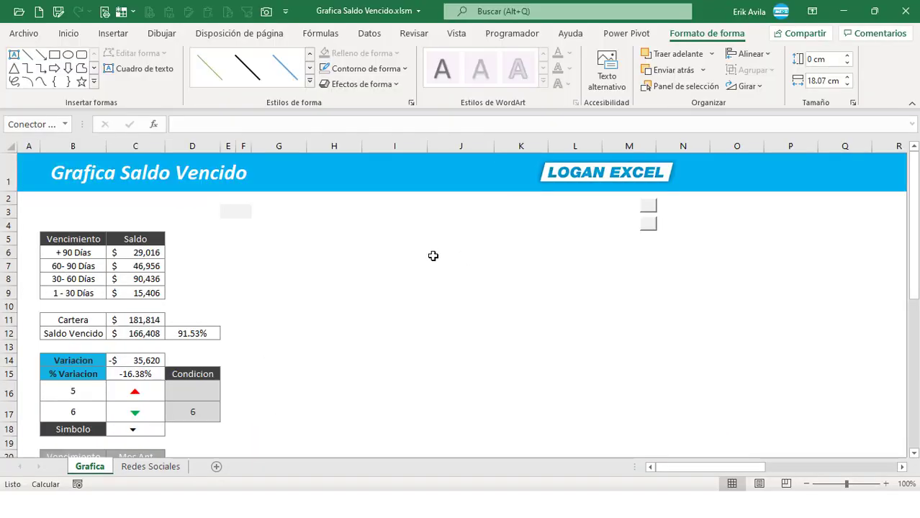
- Insert a new text box on the sheet and type CUENTAS POR COBRAR
left_click(434, 255)
left_click(114, 33)
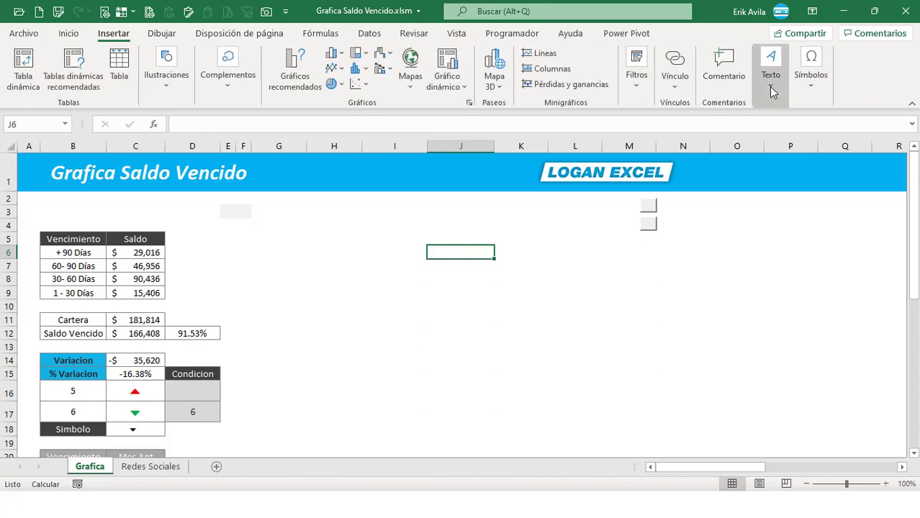
left_click(772, 80)
left_click(768, 126)
scroll(503, 250, "up", 5)
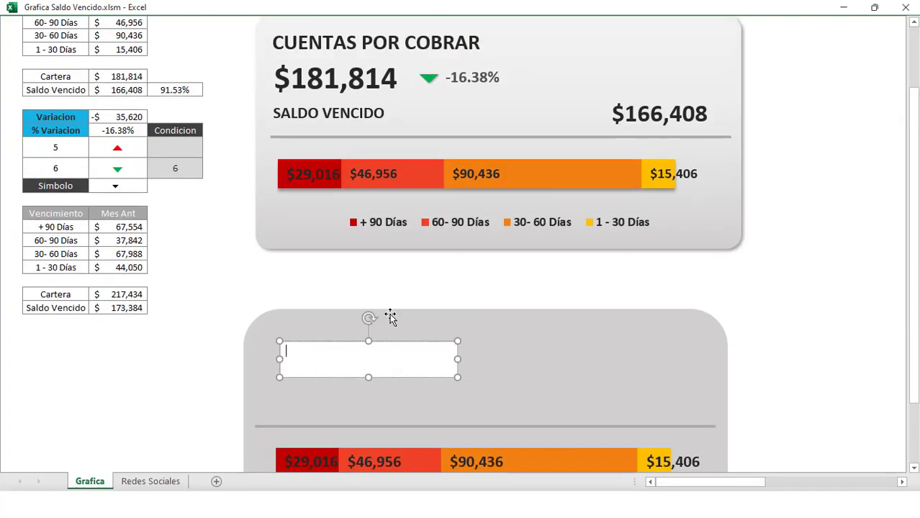
type("CUENTAS POR COBRAR")
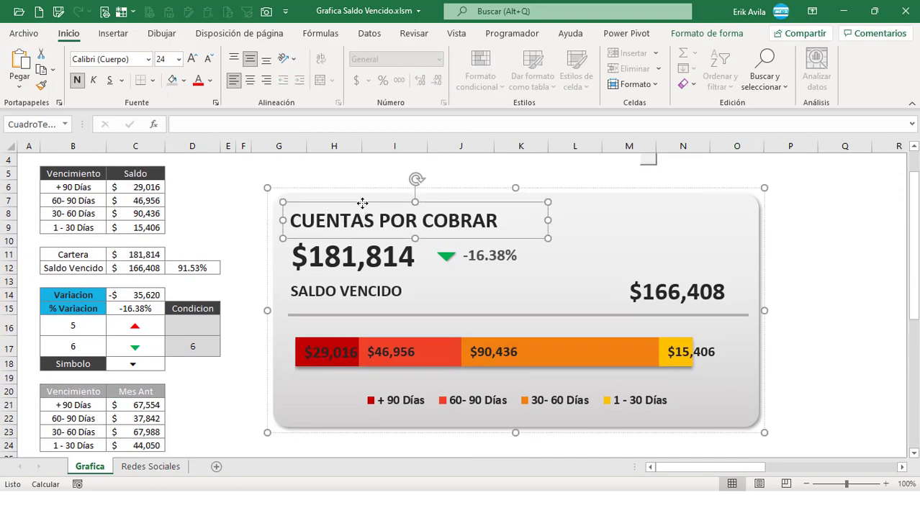
- Apply the first card title's formatting to the new CUENTAS POR COBRAR text box
left_click(41, 85)
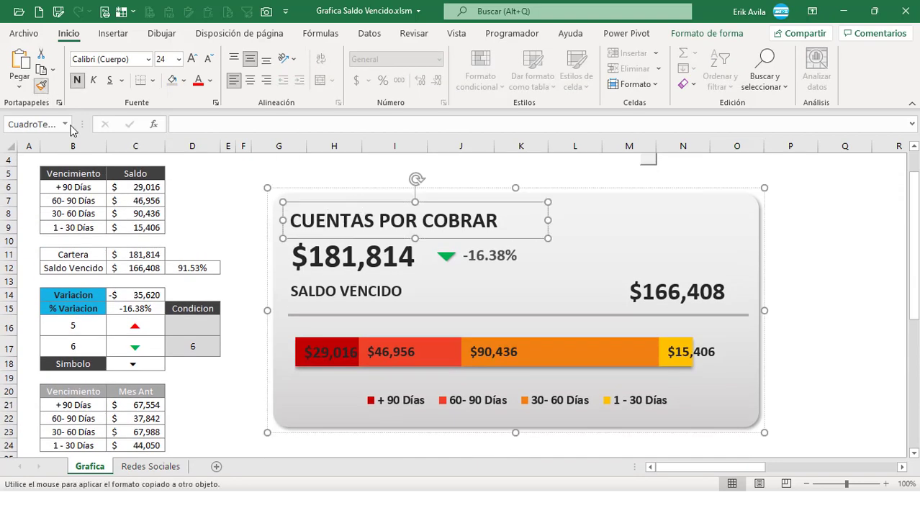
scroll(360, 288, "down", 4)
left_click(353, 371)
left_click(533, 373)
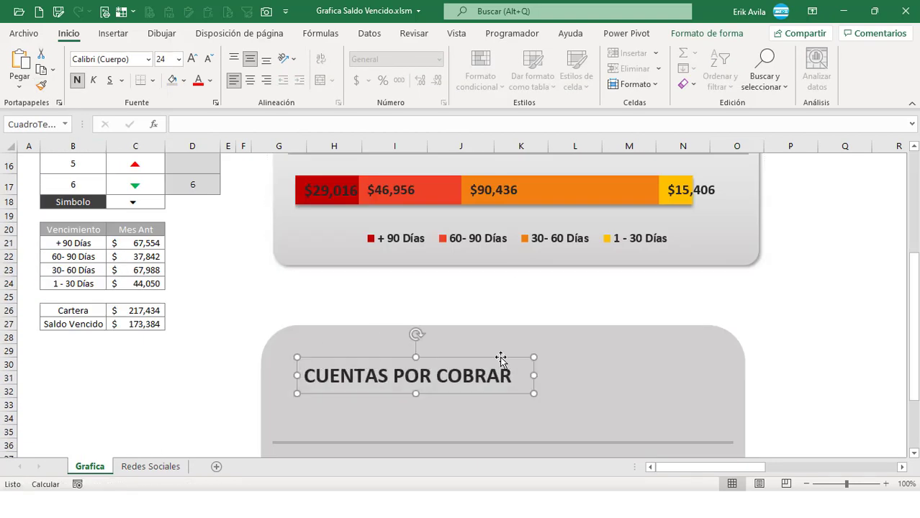
left_click_drag(501, 359, 487, 345)
- Duplicate the CUENTAS POR COBRAR title just below itself in the lower card
scroll(488, 344, "up", 2)
scroll(488, 344, "up", 1)
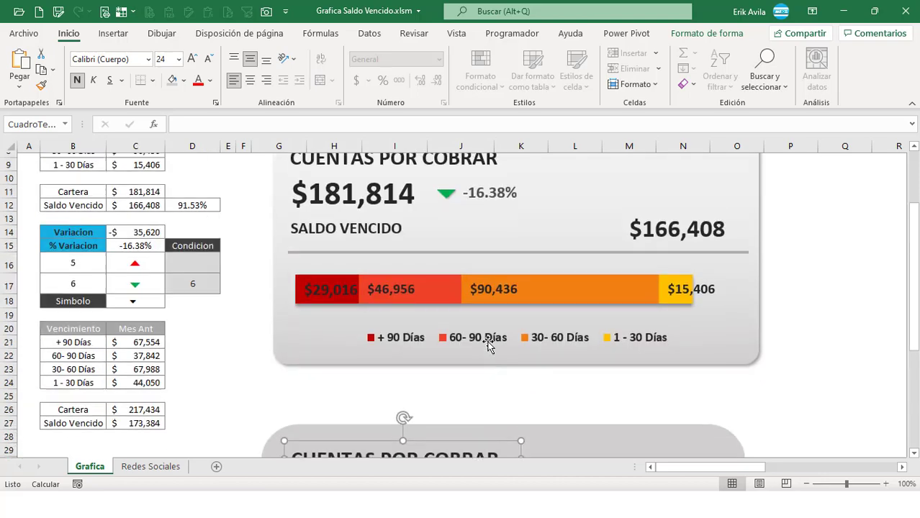
scroll(489, 345, "down", 1)
scroll(479, 356, "down", 2)
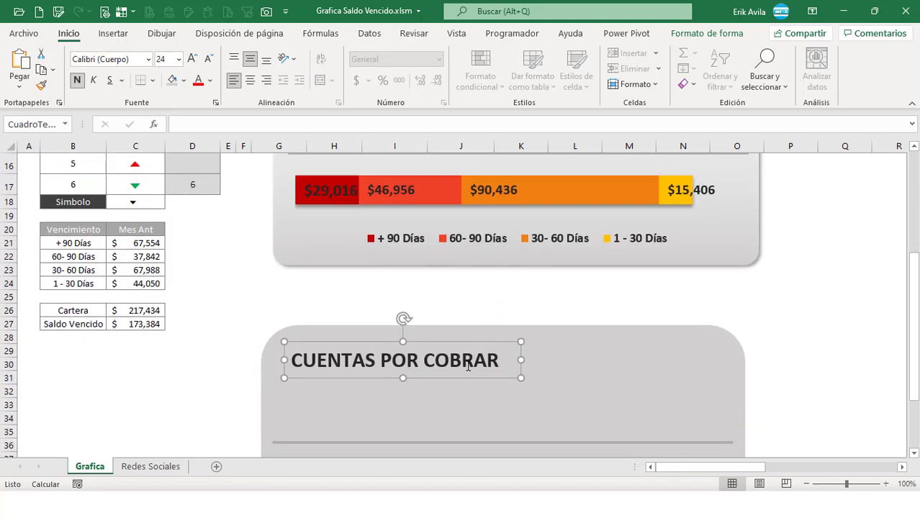
left_click_drag(446, 378, 451, 417)
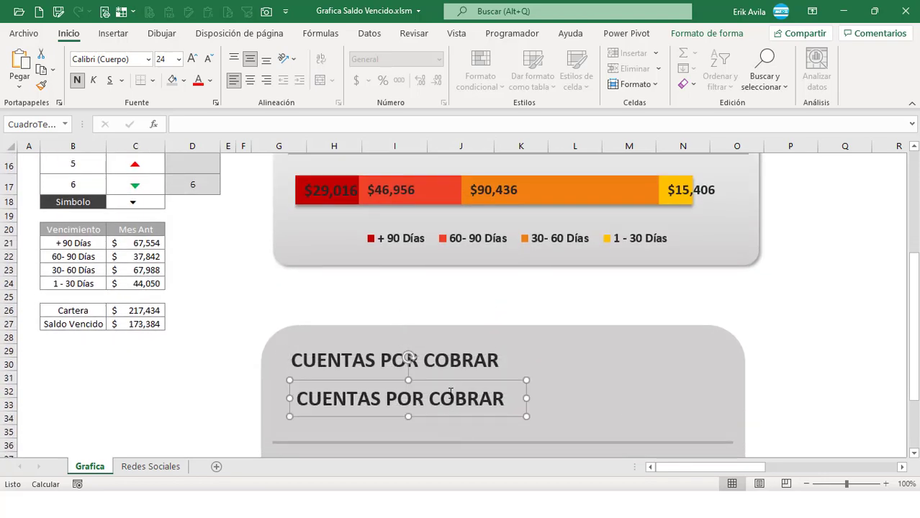
scroll(453, 383, "up", 2)
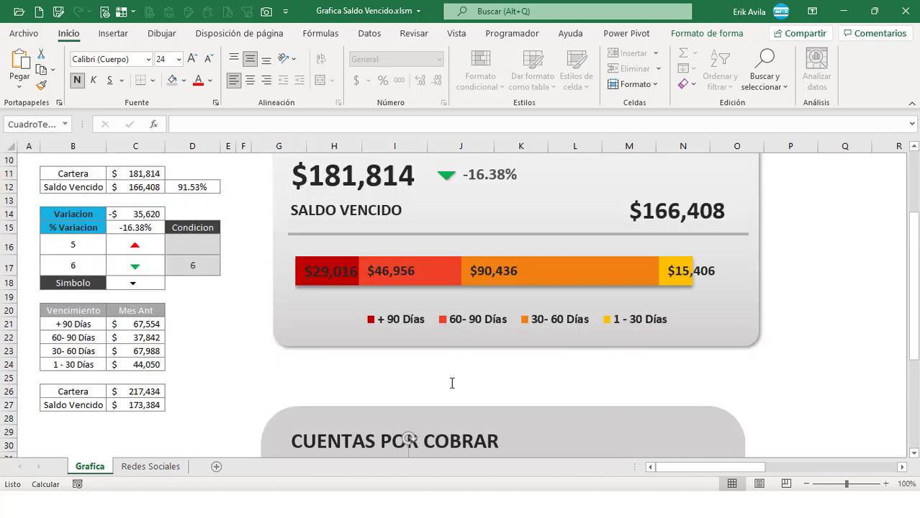
scroll(453, 383, "up", 1)
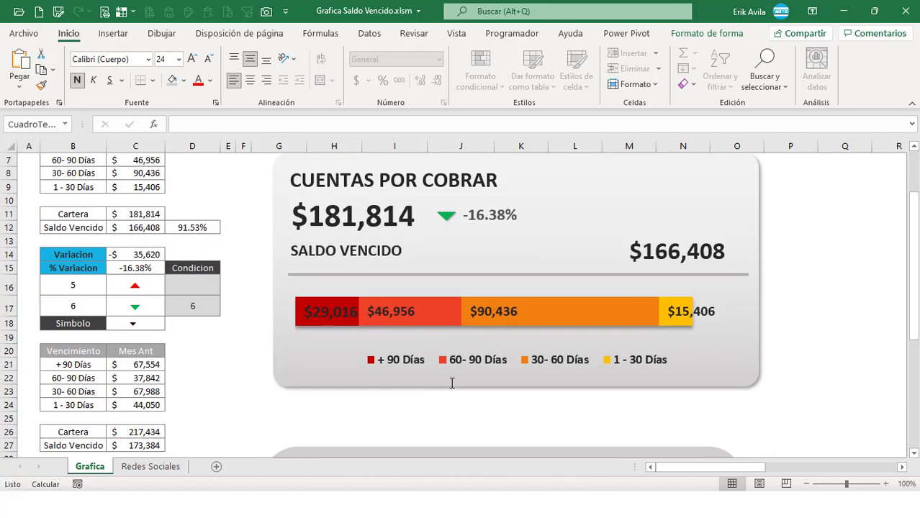
scroll(452, 383, "down", 2)
- Link the copied text box to the Cartera total with the formula =C11
left_click(239, 118)
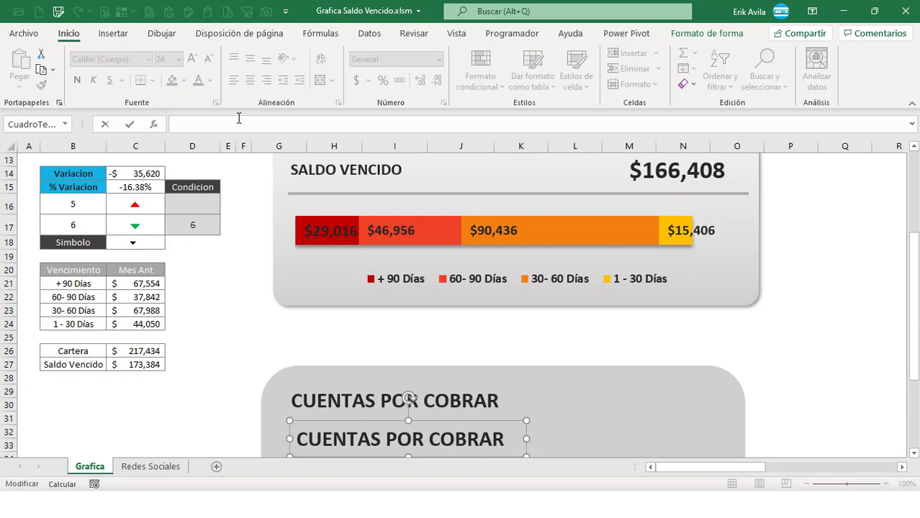
type("=")
scroll(216, 201, "up", 1)
scroll(211, 224, "up", 2)
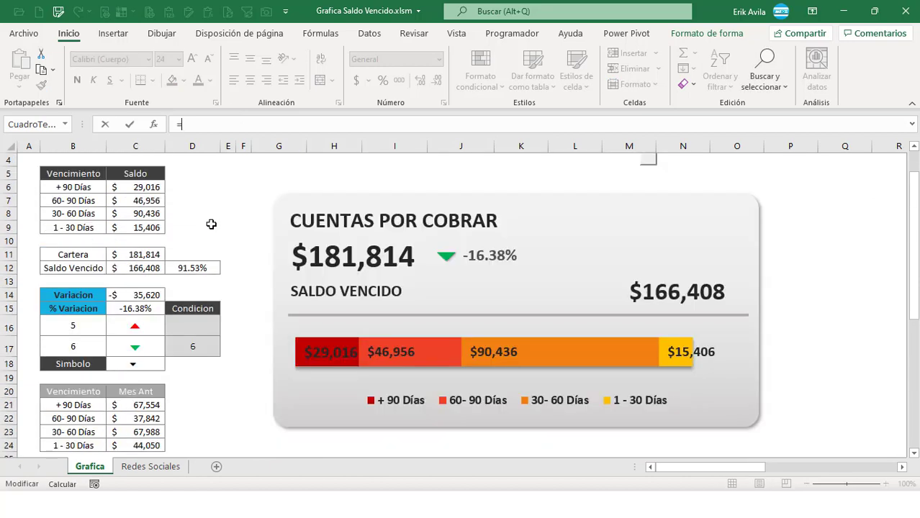
left_click(150, 254)
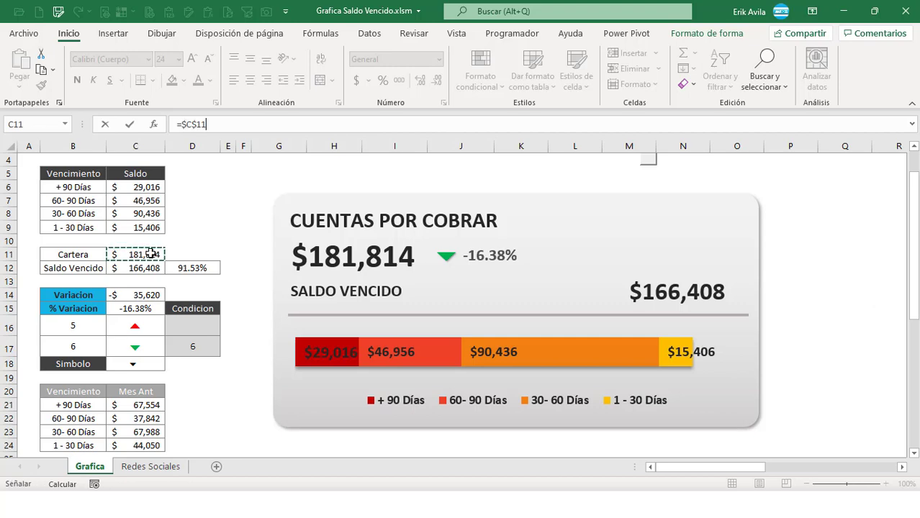
key("Return")
scroll(238, 237, "down", 3)
scroll(302, 250, "up", 2)
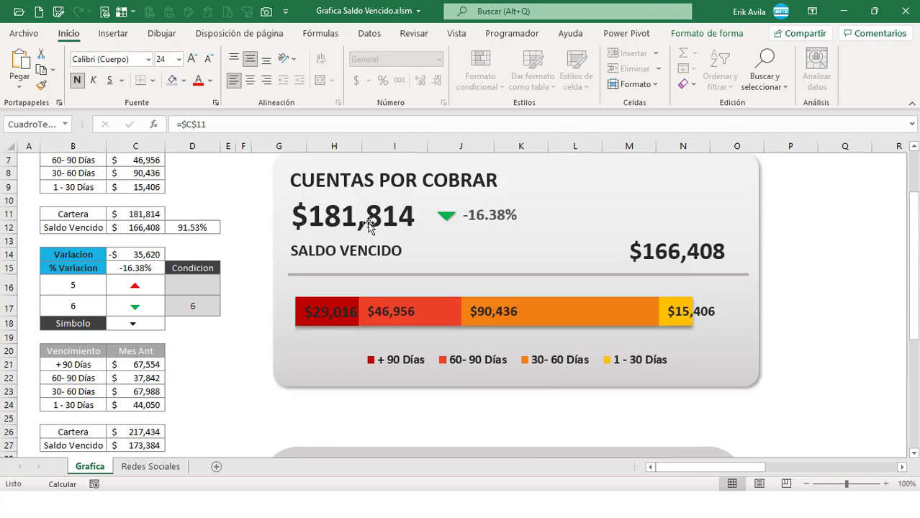
- Match the upper card by setting the linked $181,814 value to 36 points
left_click(369, 216)
left_click(375, 215)
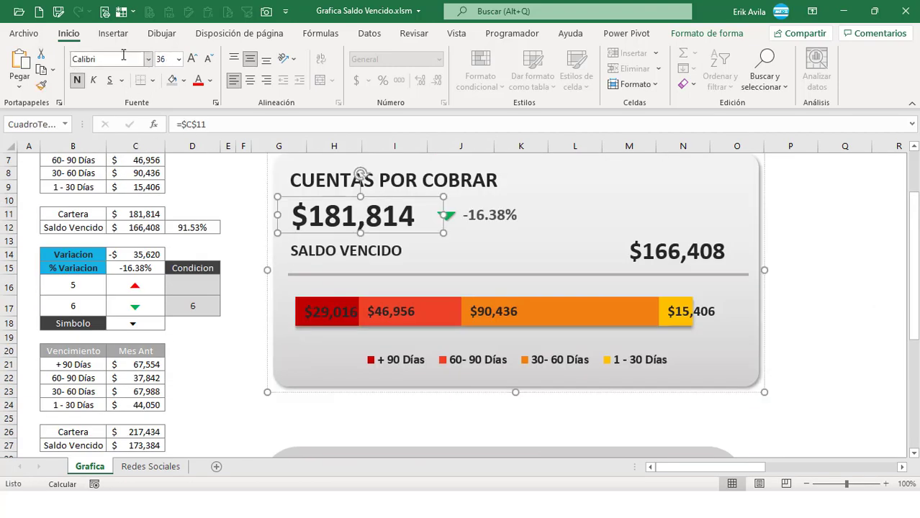
scroll(356, 386, "down", 3)
left_click(328, 399)
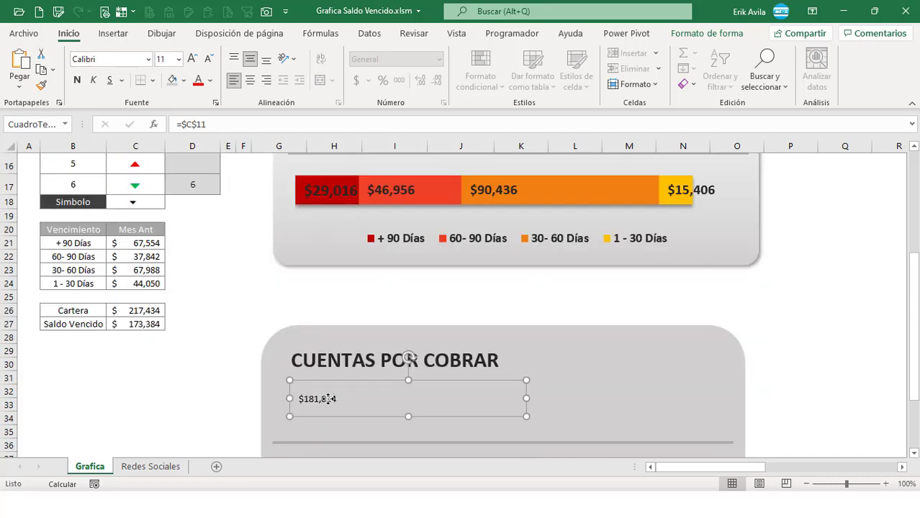
left_click(173, 59)
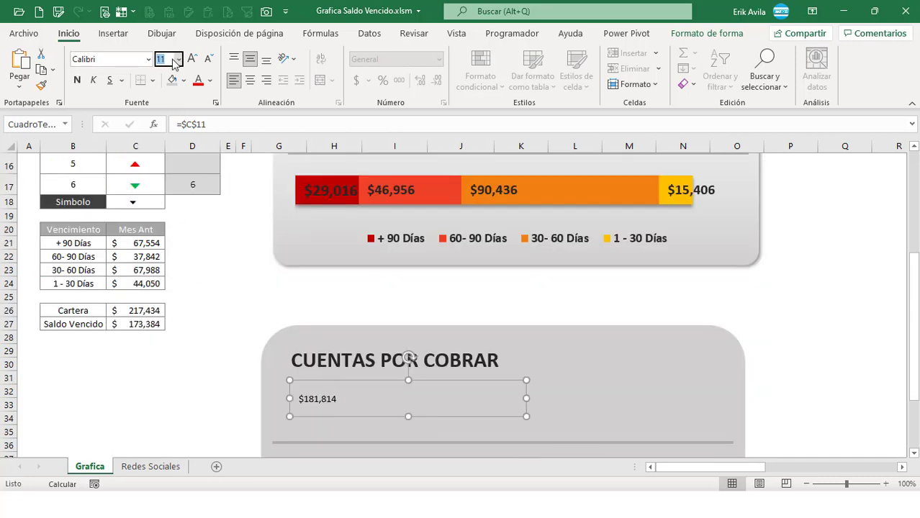
type("36")
key("Return")
scroll(410, 353, "up", 2)
scroll(302, 294, "up", 2)
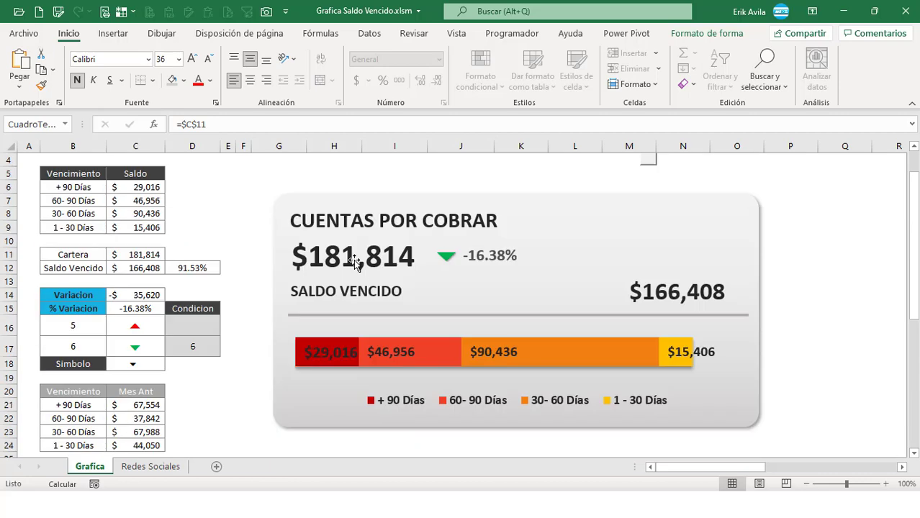
scroll(353, 260, "down", 3)
left_click(360, 180)
- Copy the heading box below $181,814 and retype it as SALDO VENCIDO
left_click_drag(376, 400, 392, 435)
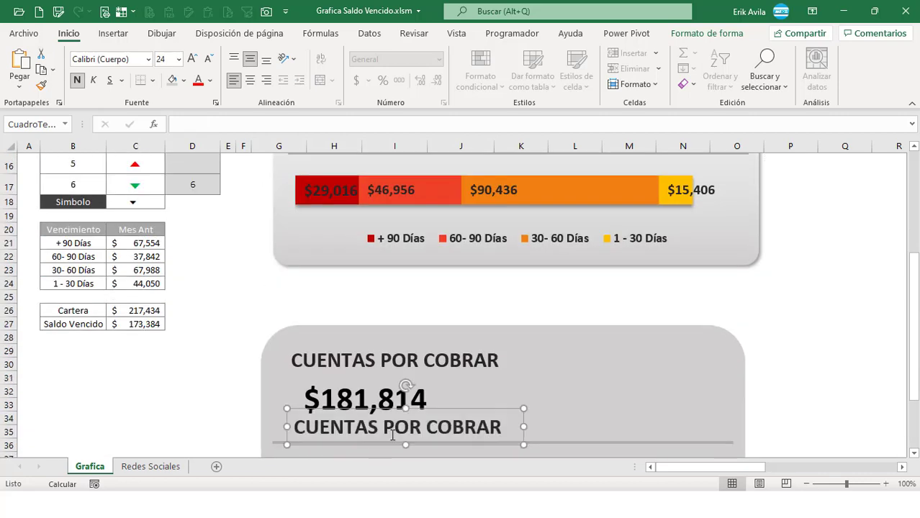
scroll(346, 299, "up", 3)
scroll(431, 450, "down", 2)
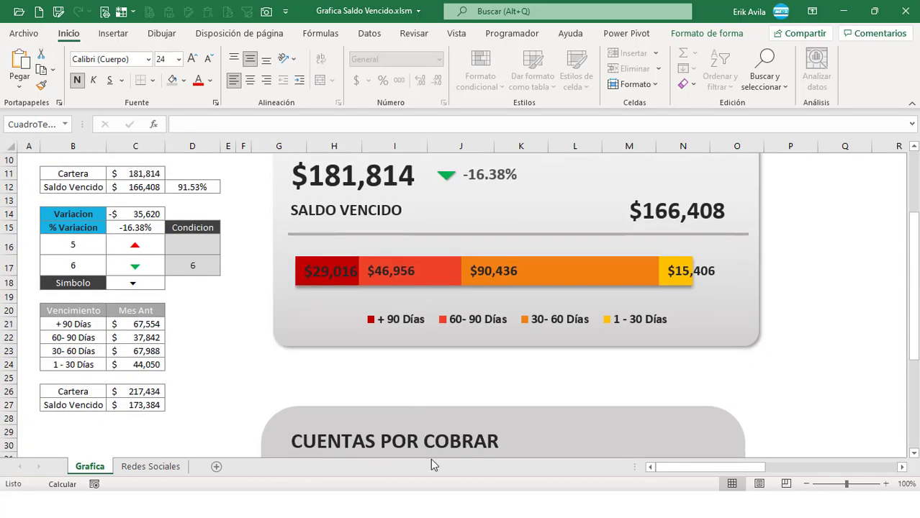
scroll(421, 403, "down", 3)
triple_click(424, 378)
type("SAL")
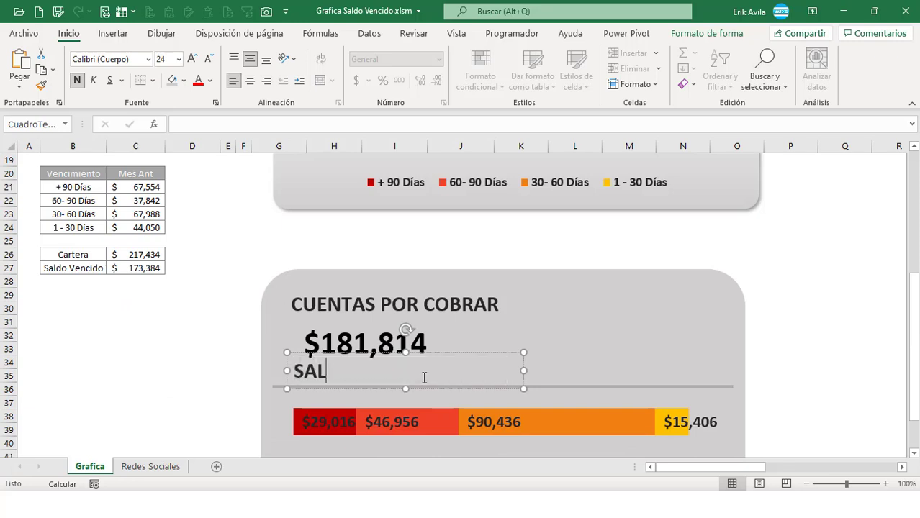
type("DO VEND")
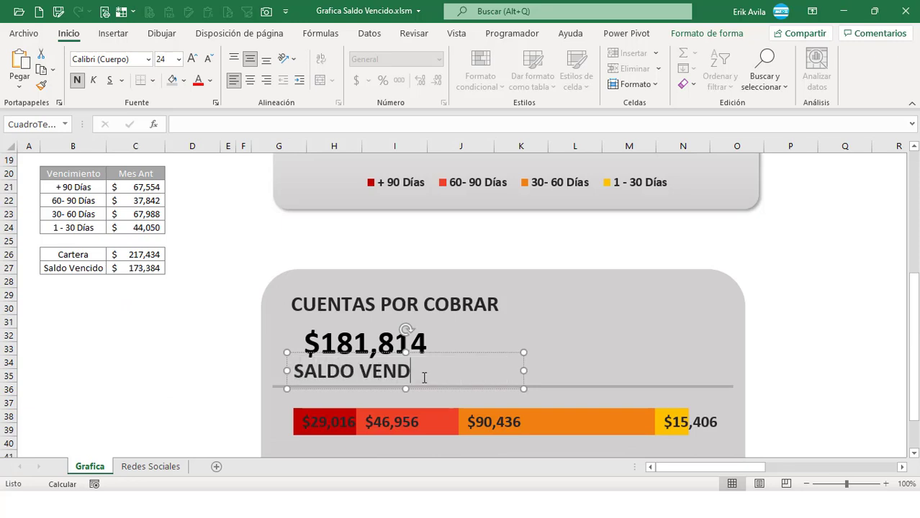
key("BackSpace")
type("CIDO")
- Set the new SALDO VENCIDO label to 18 points, matching the upper card
scroll(417, 304, "up", 3)
left_click(351, 210)
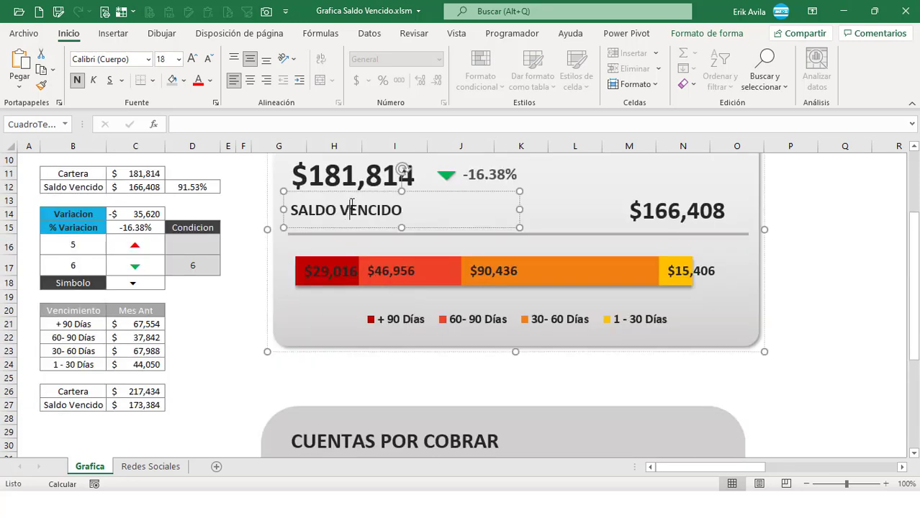
scroll(304, 261, "down", 3)
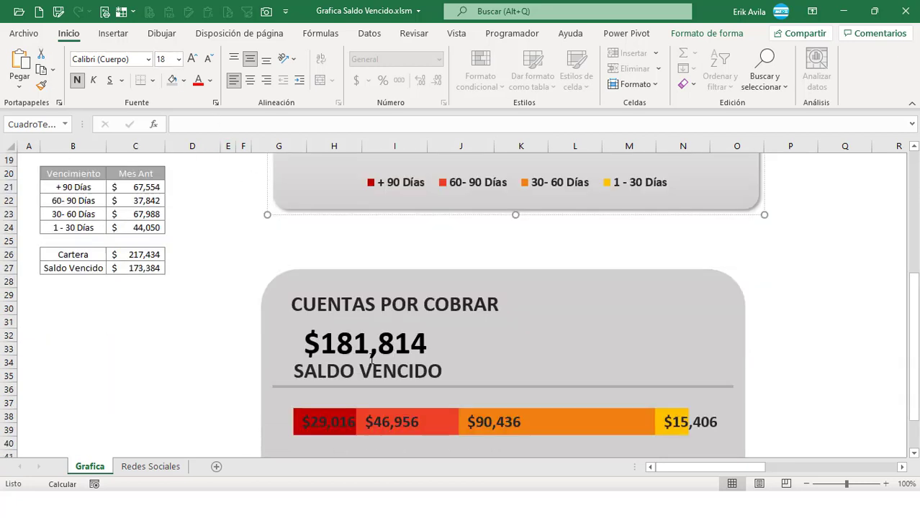
left_click(371, 371)
left_click(171, 60)
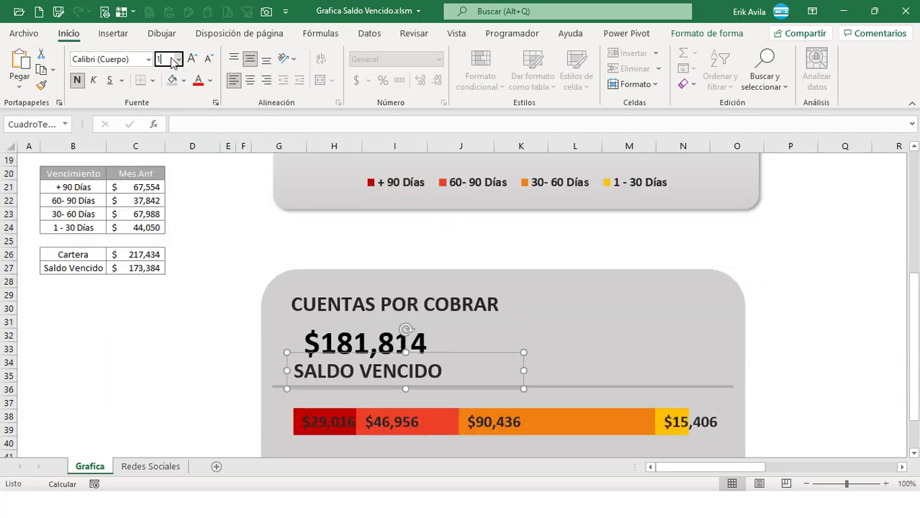
type("8")
key("Return")
scroll(443, 412, "up", 1)
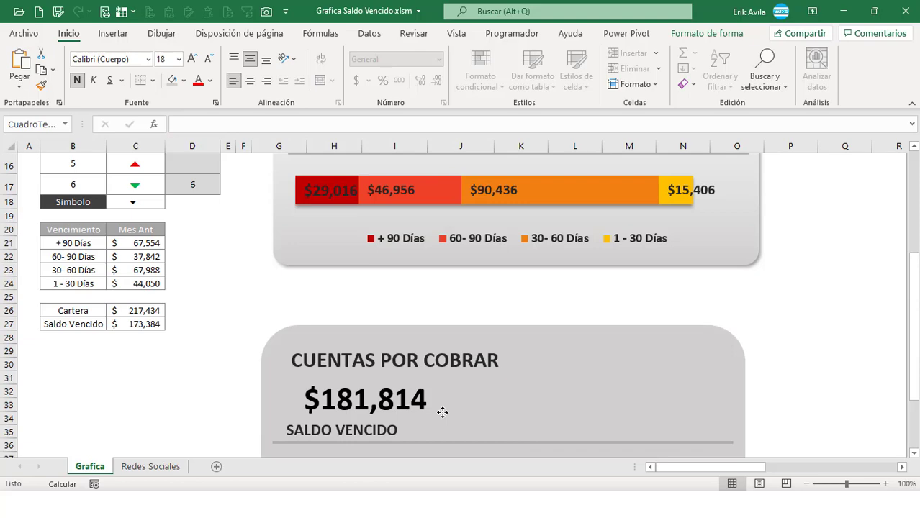
- Copy the lower card's $181,814 value box to the card's right side, beside SALDO VENCIDO
left_click(442, 412)
scroll(411, 353, "up", 3)
left_click(655, 257)
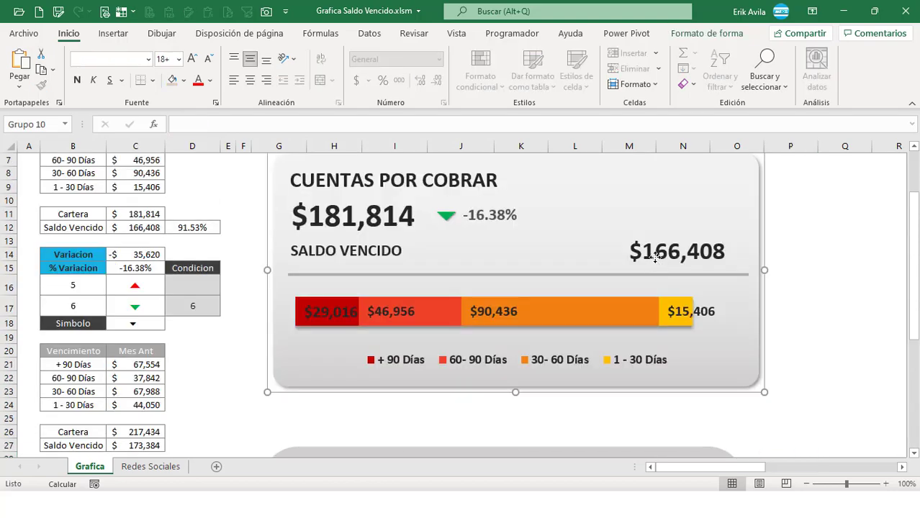
scroll(656, 257, "down", 4)
left_click(390, 332)
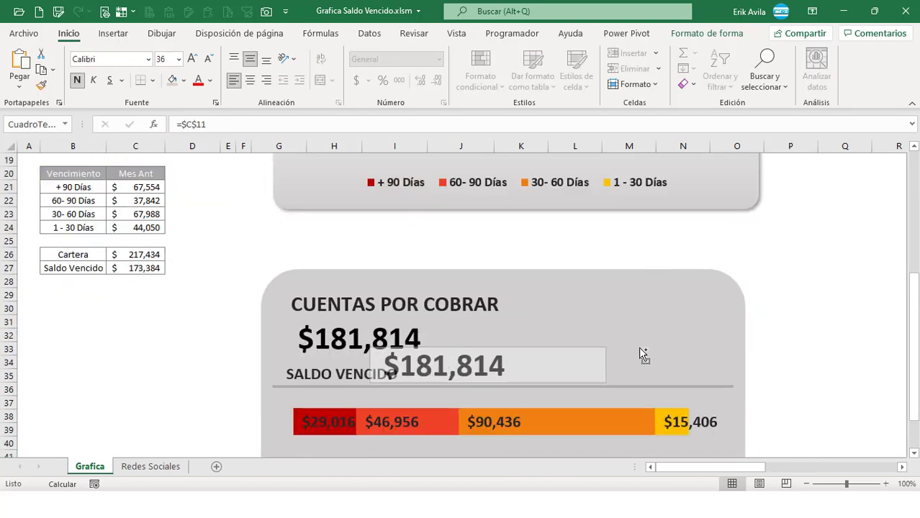
left_click_drag(390, 333, 660, 356)
- Clear the copied box's link to C11 and delete its value text
scroll(375, 331, "up", 2)
scroll(288, 324, "up", 2)
scroll(232, 322, "up", 1)
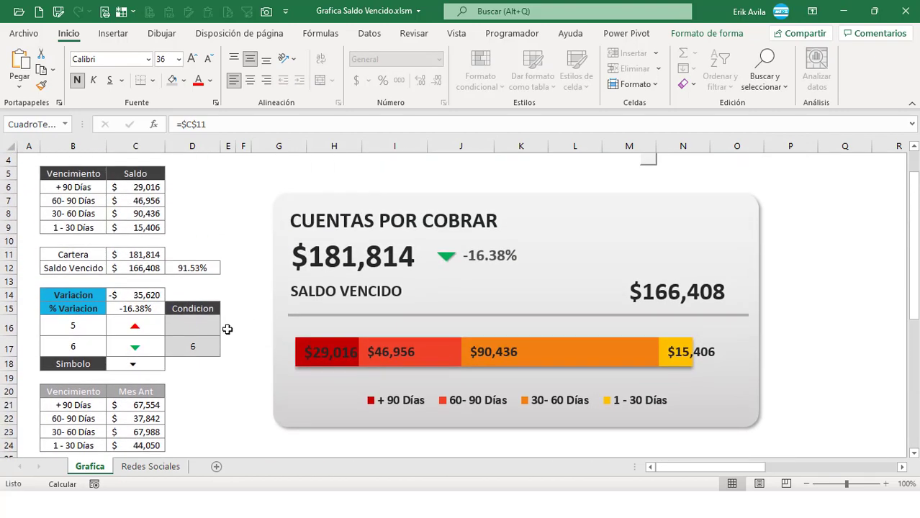
scroll(228, 330, "down", 3)
scroll(228, 329, "down", 2)
left_click(173, 125)
key("Delete")
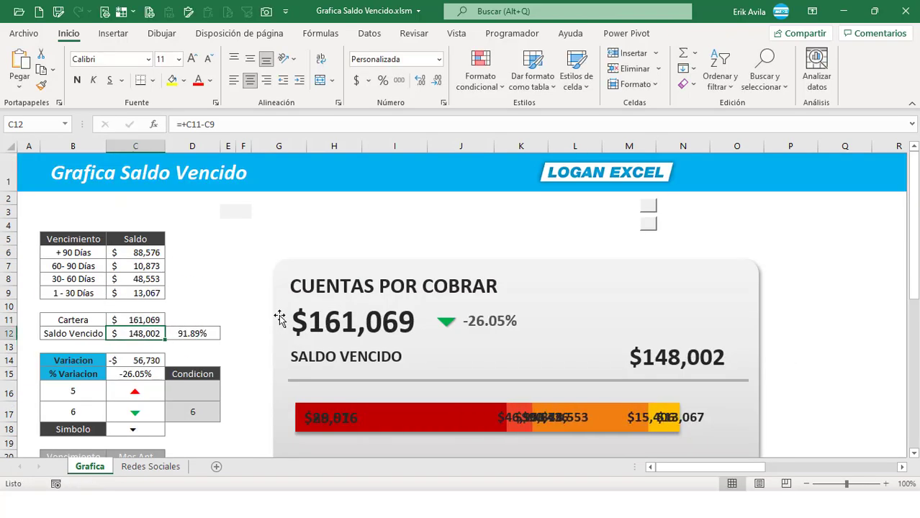
scroll(359, 322, "down", 3)
scroll(357, 322, "down", 4)
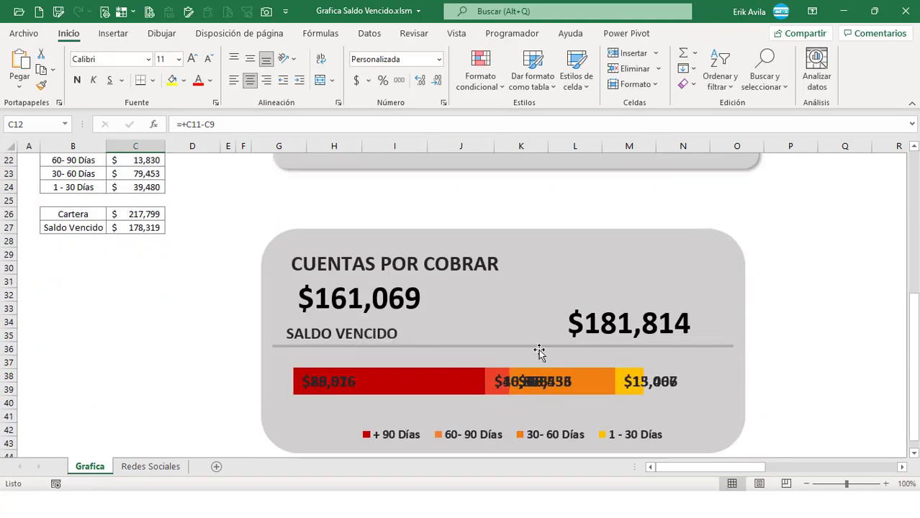
left_click_drag(702, 322, 494, 317)
key("BackSpace")
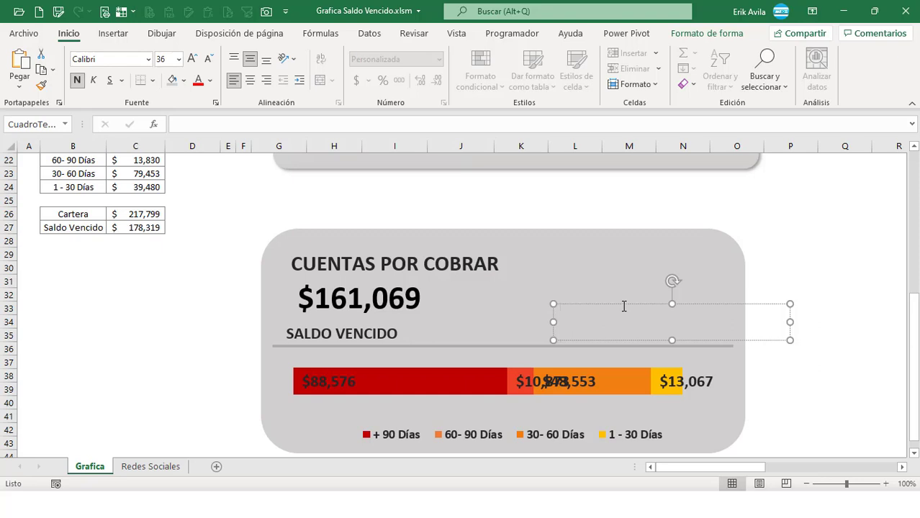
- Link the empty value box to cell C12 so it shows $148,002
left_click(315, 127)
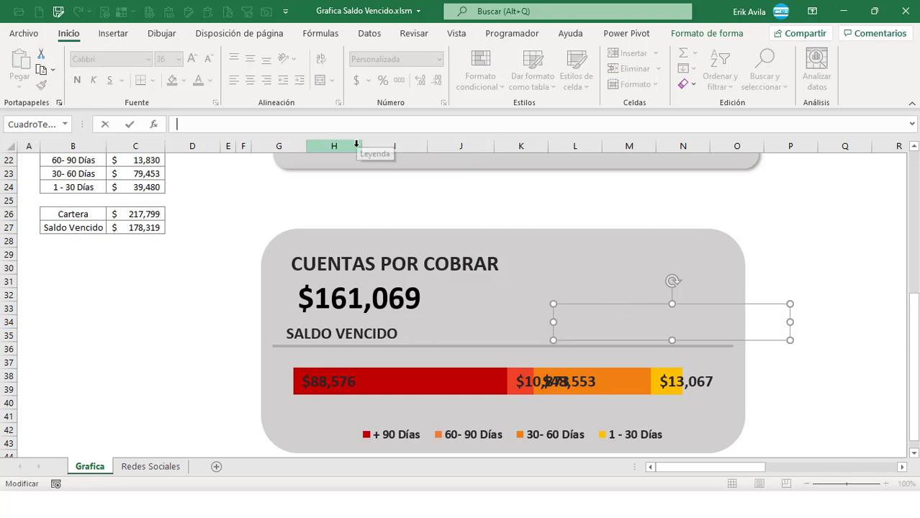
type("=")
type("C12")
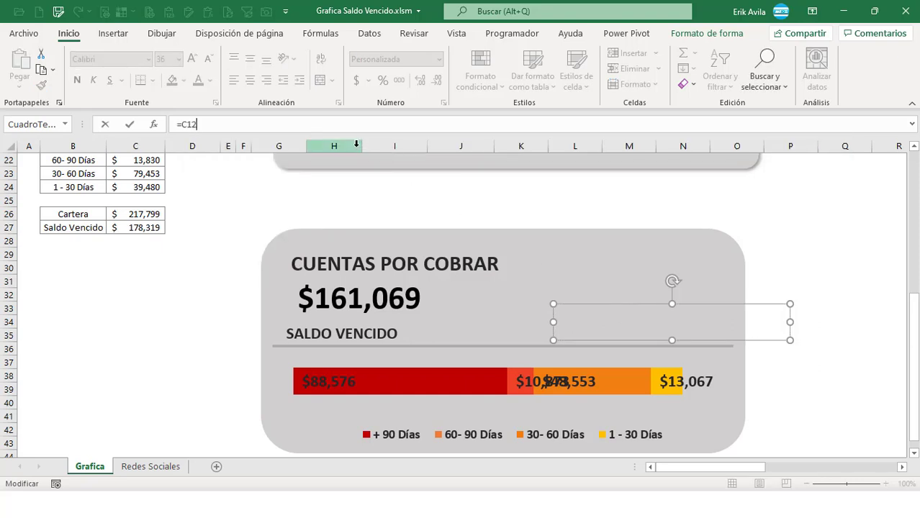
key("Return")
- Enlarge the $148,002 value to match the upper card and narrow its box from the right
scroll(666, 173, "up", 3)
left_click(667, 173)
scroll(469, 243, "up", 1)
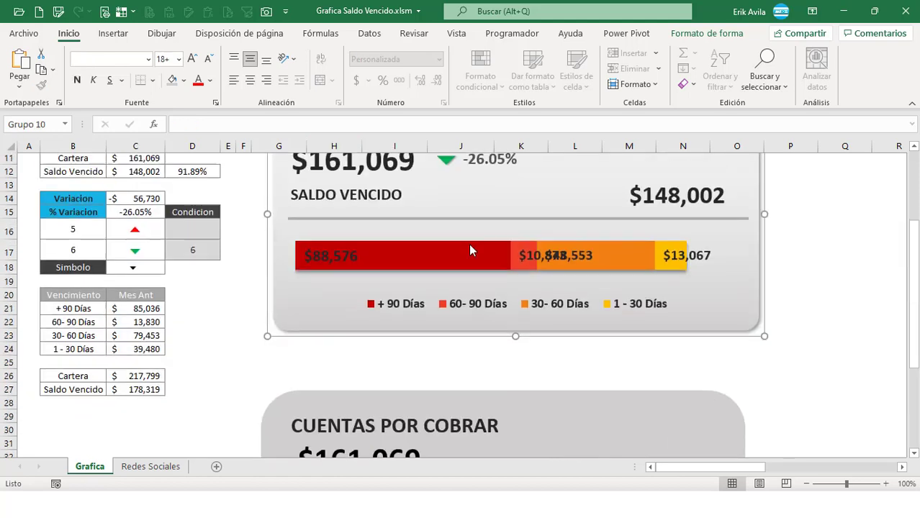
left_click(677, 212)
scroll(504, 302, "down", 3)
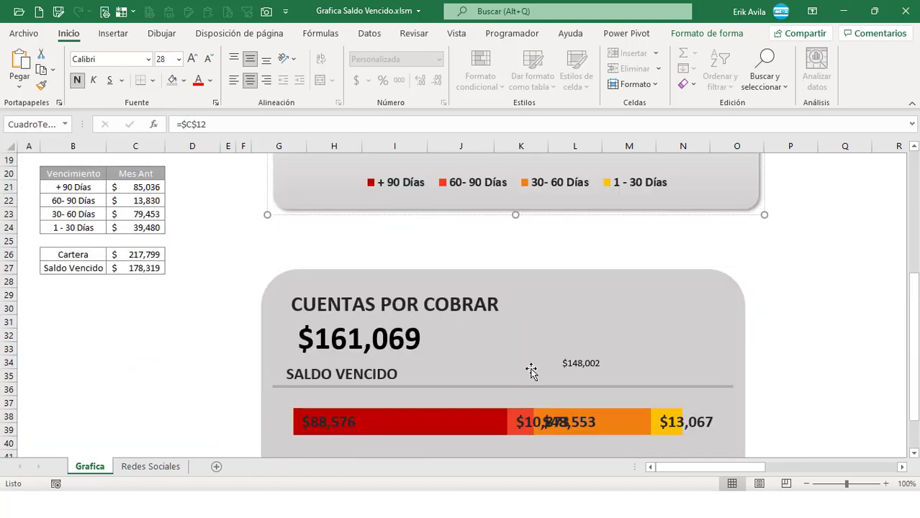
left_click(592, 364)
left_click_drag(790, 363, 708, 360)
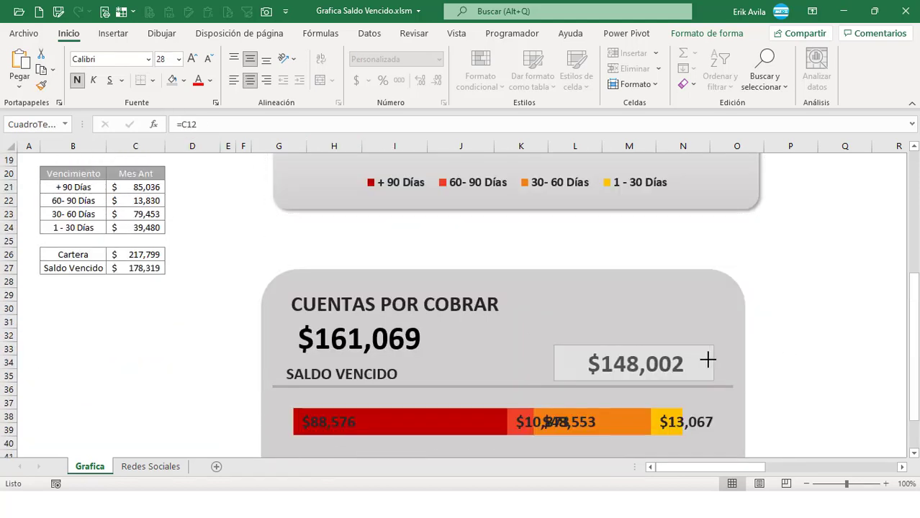
left_click(520, 360)
left_click(740, 323)
scroll(756, 328, "down", 1)
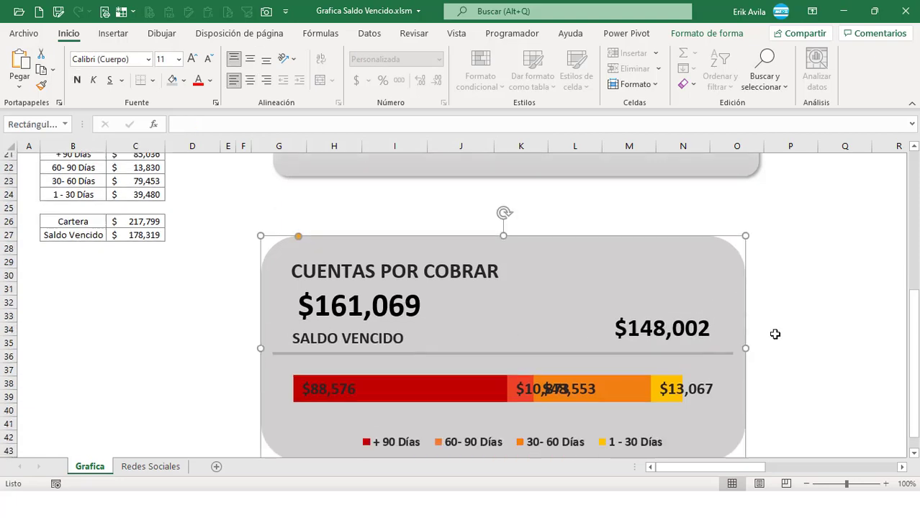
- Recalculate the sample data with F9 and check the % Variacion formula in C15
scroll(489, 365, "up", 5)
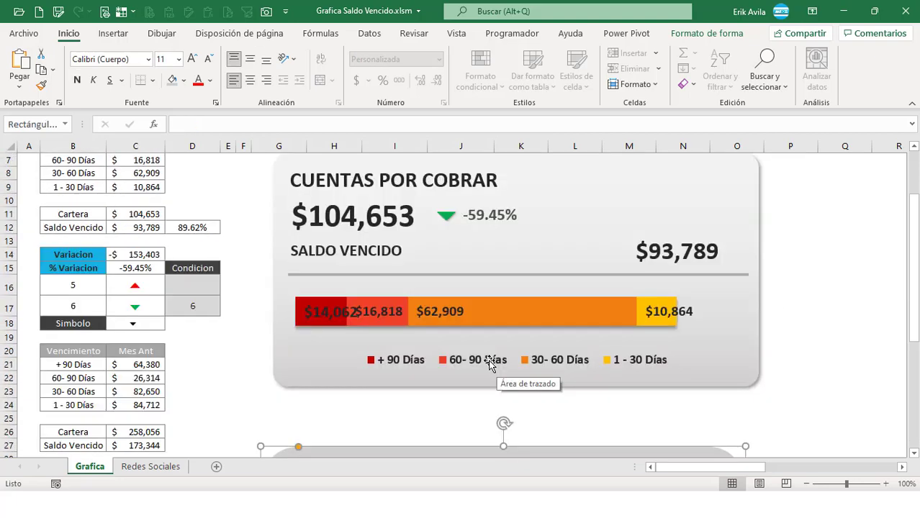
scroll(490, 363, "up", 1)
key("F9")
key("F9")
scroll(490, 360, "down", 3)
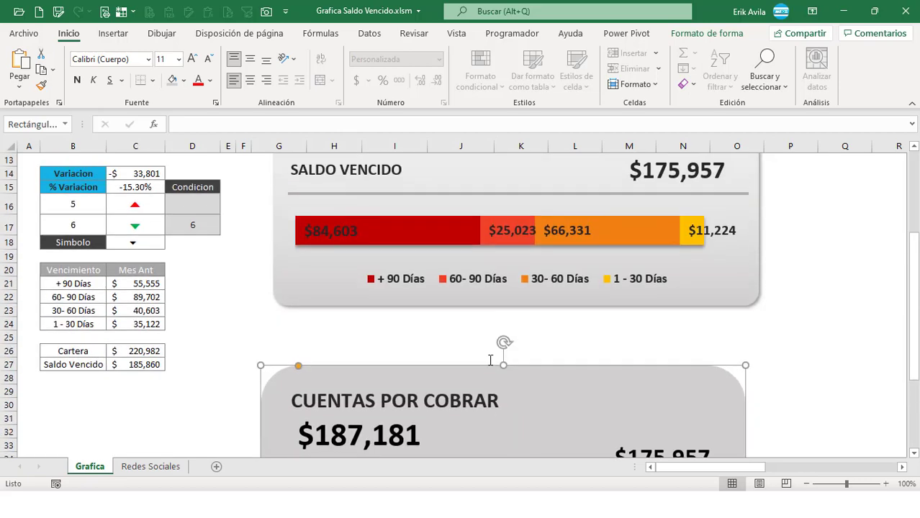
scroll(490, 360, "up", 2)
left_click(498, 215)
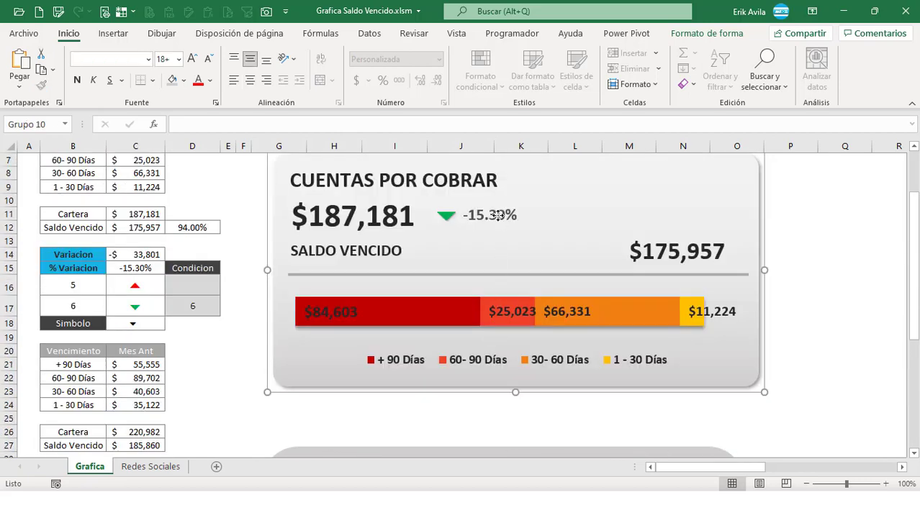
left_click(499, 215)
left_click(144, 270)
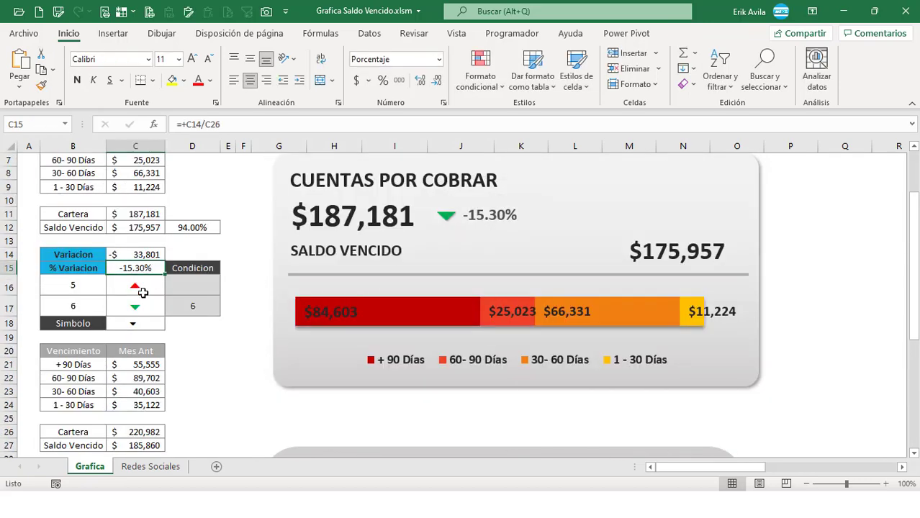
- Duplicate the lower card's $187,181 text box beside the original
scroll(226, 359, "down", 3)
scroll(360, 339, "down", 2)
left_click(438, 315)
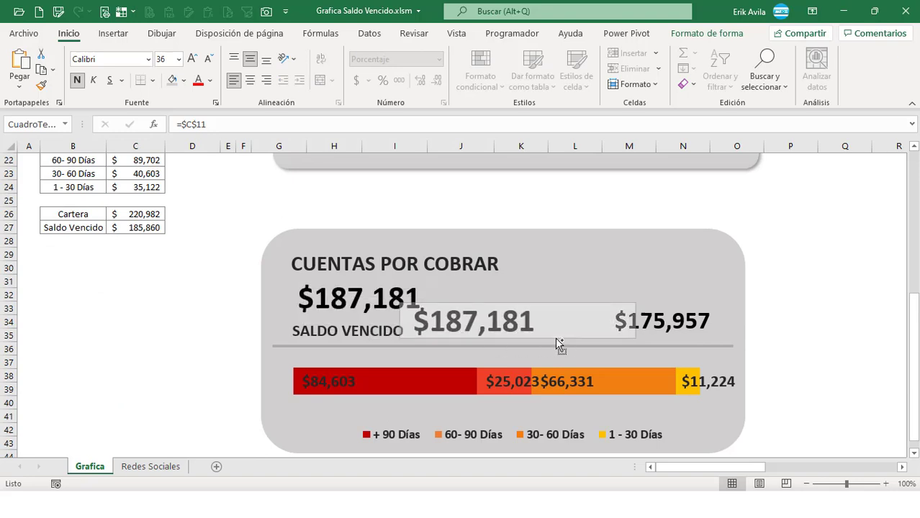
left_click_drag(442, 323, 555, 337)
left_click(579, 297)
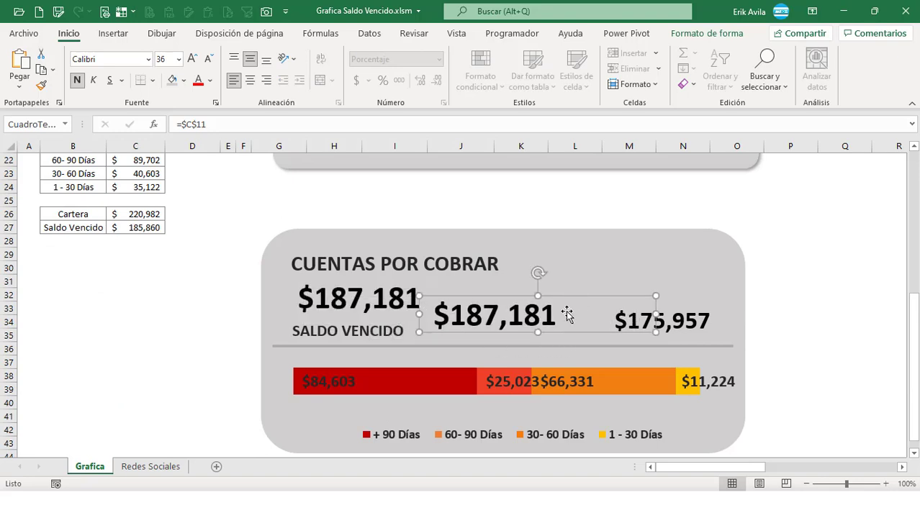
- Relink the duplicated box from $C$11 to cell C15 so it shows -15.30%
left_click_drag(207, 124, 87, 119)
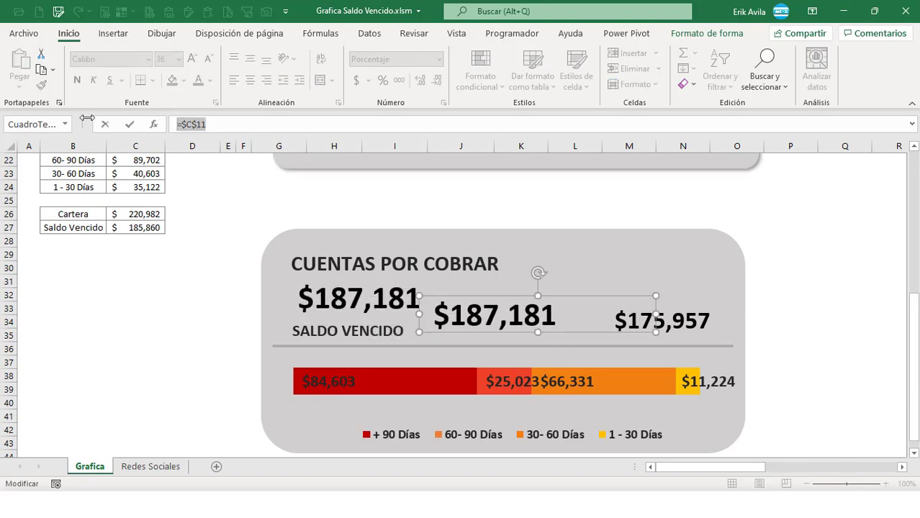
type("=")
scroll(193, 269, "up", 2)
scroll(189, 272, "up", 3)
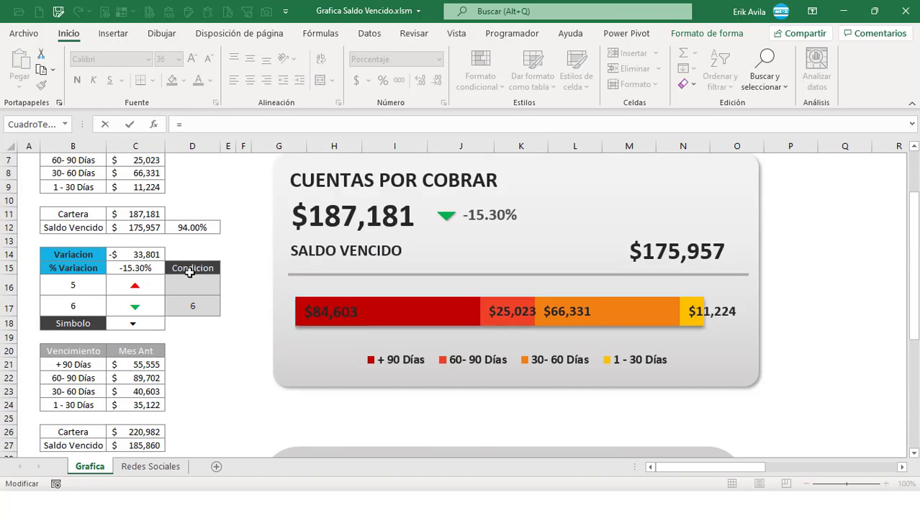
left_click(146, 268)
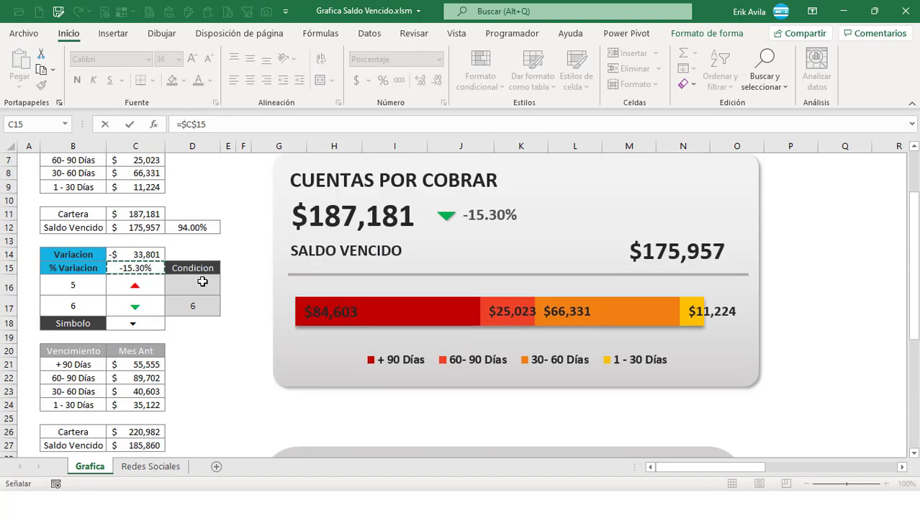
key("Return")
scroll(273, 300, "down", 2)
scroll(405, 335, "down", 2)
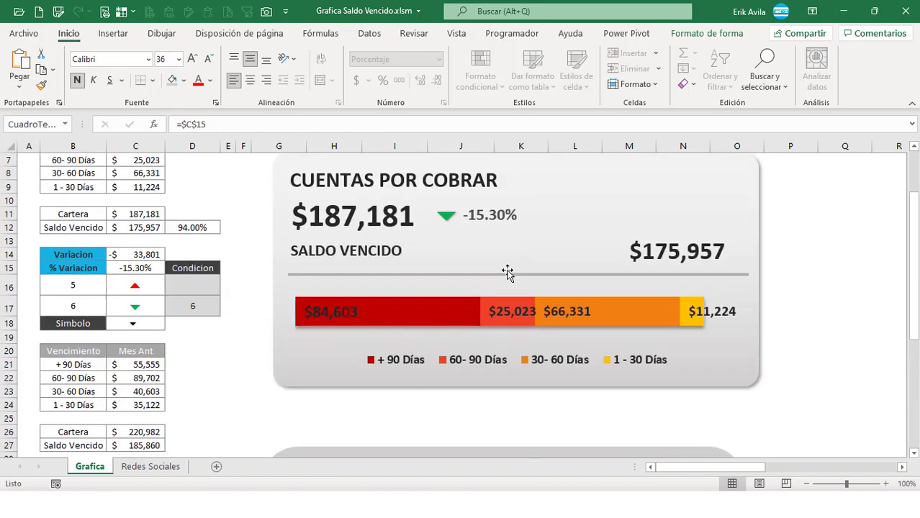
- Give the card's -15.30% variation text a dark grey font colour
left_click(489, 220)
left_click(488, 216)
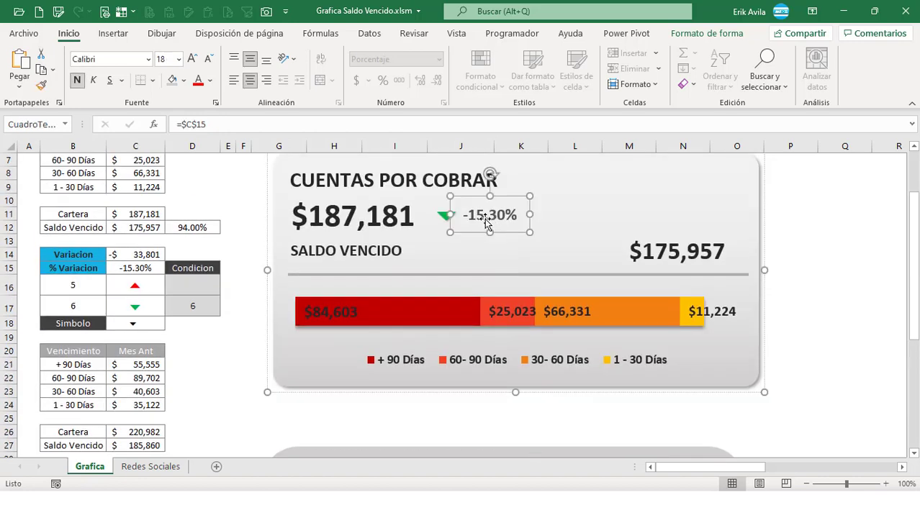
left_click(209, 80)
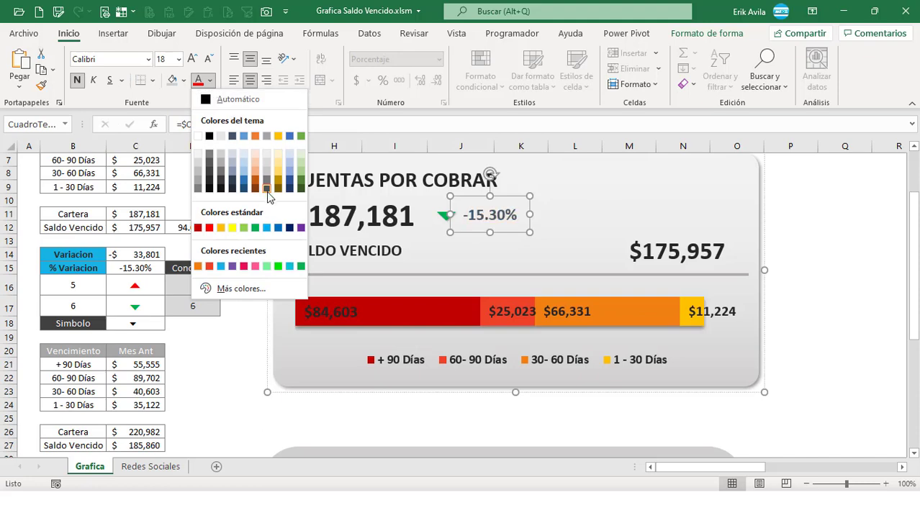
left_click(267, 189)
left_click(179, 59)
left_click(213, 82)
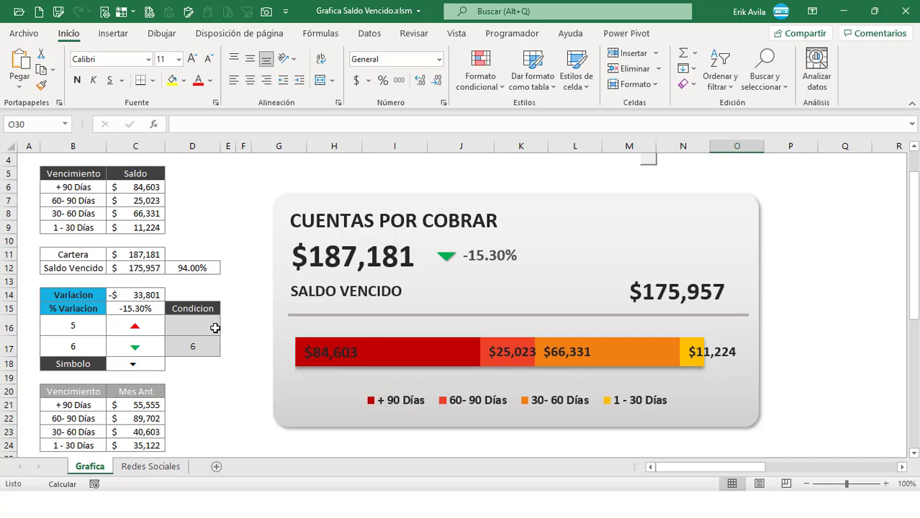
- Review the arrow cells C16 and C17, the D16 condition and the C15 % Variacion formula
left_click(137, 328)
left_click(147, 350)
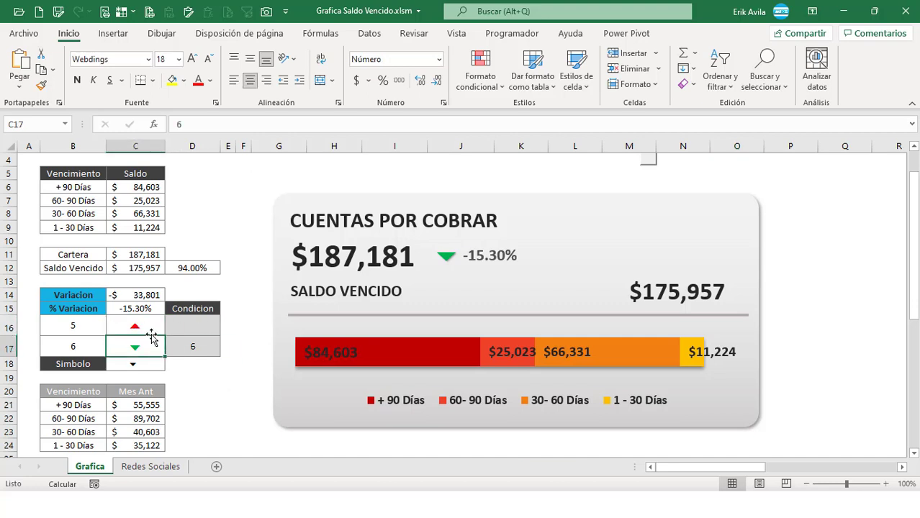
left_click(150, 329)
left_click(147, 348)
left_click(206, 331)
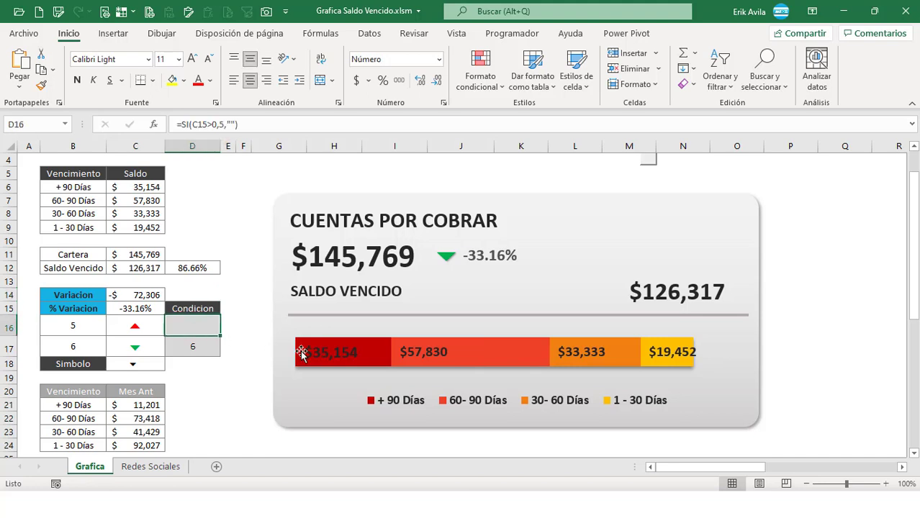
left_click(245, 373)
left_click(205, 327)
left_click(147, 326)
left_click(155, 308)
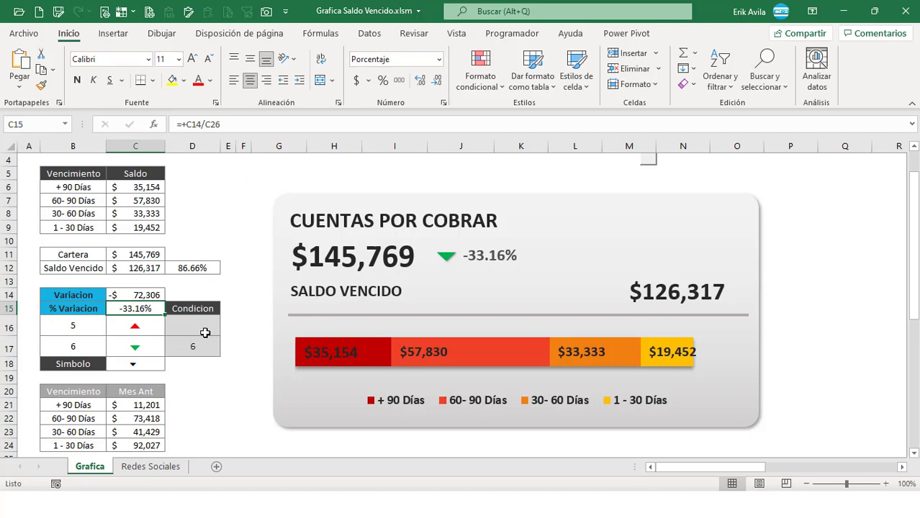
key("F2")
key("Escape")
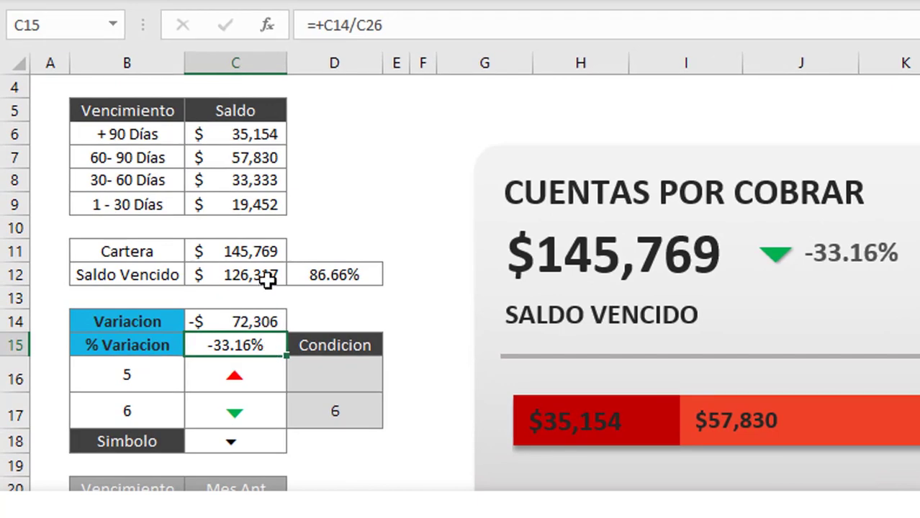
- Check the C12 Saldo Vencido, C26 previous-month Cartera and C14 Variacion formulas against the arrows
left_click(157, 272)
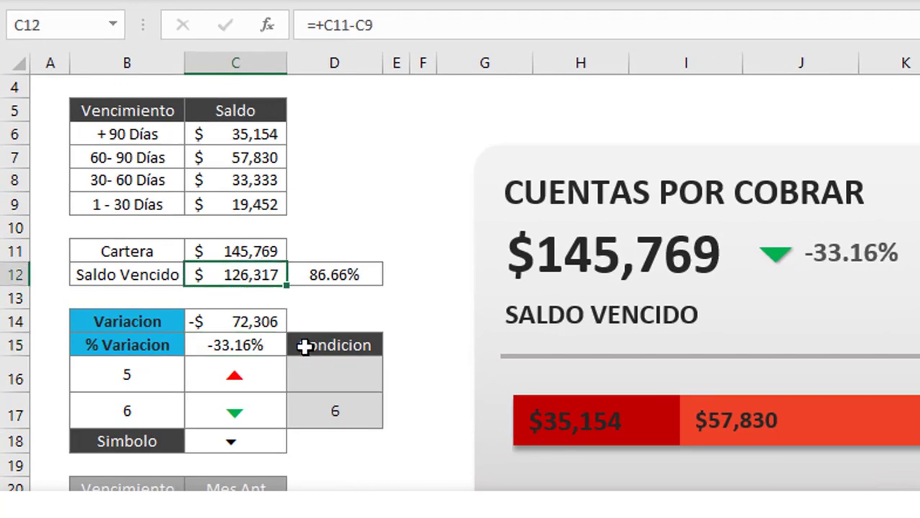
scroll(274, 396, "down", 1)
scroll(241, 441, "down", 1)
left_click(241, 487)
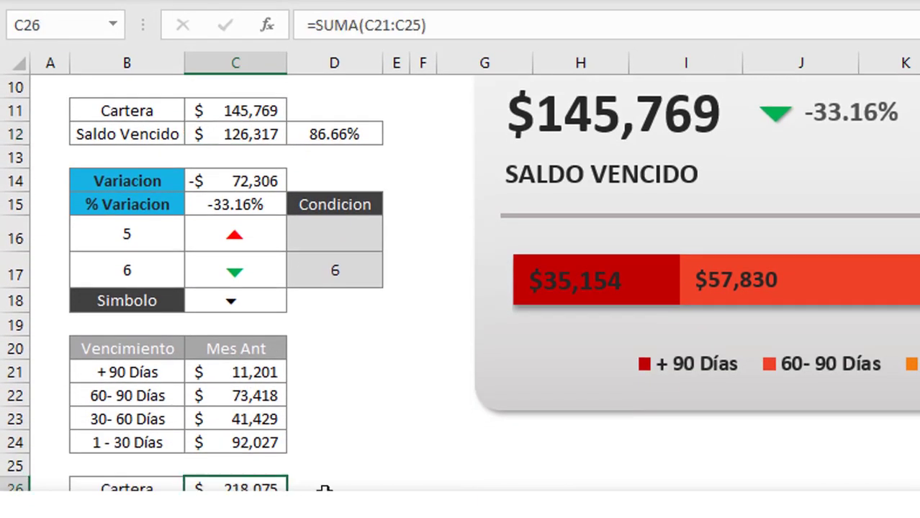
scroll(354, 463, "up", 1)
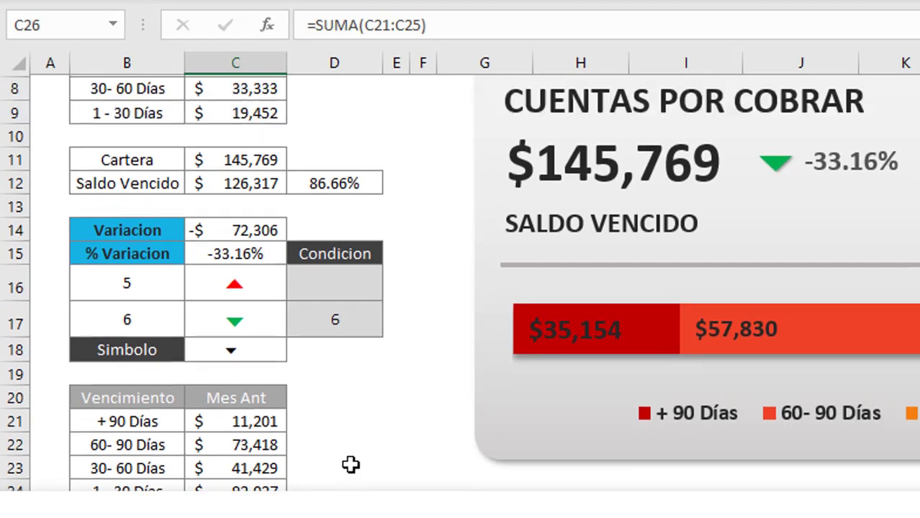
scroll(266, 301, "up", 1)
left_click(267, 322)
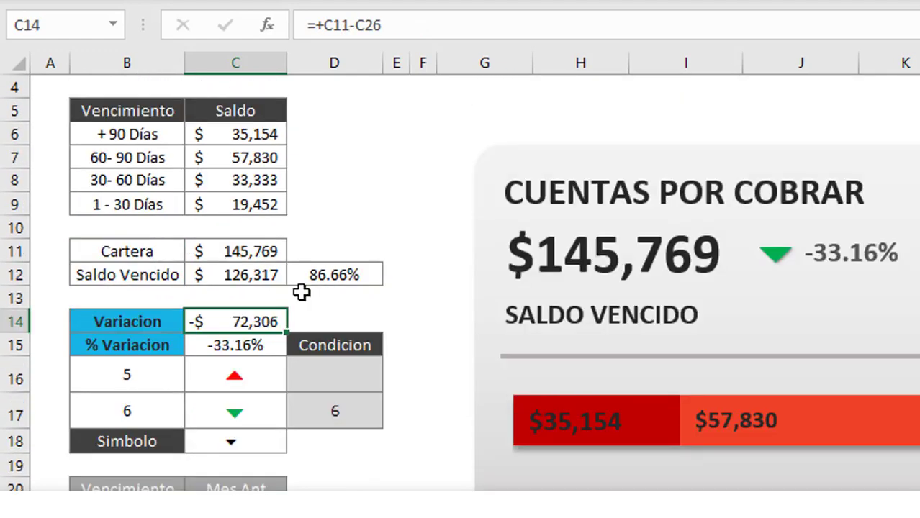
key("Down")
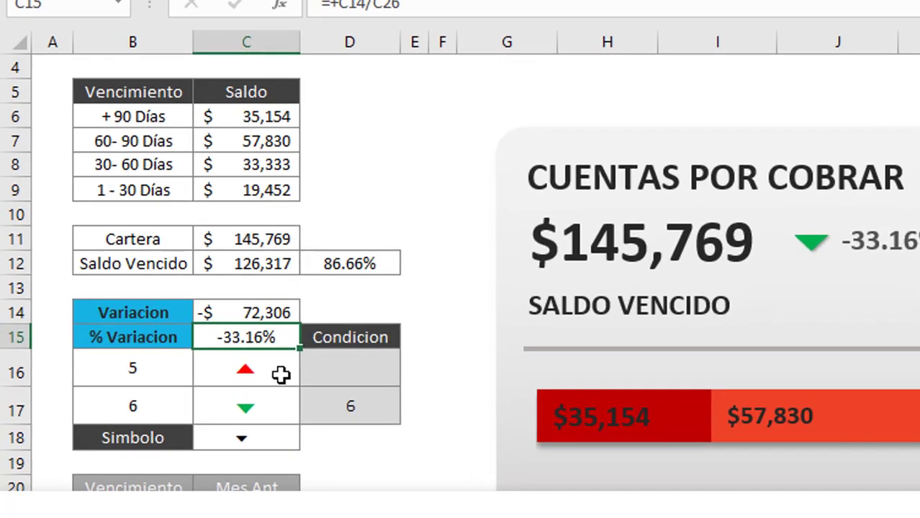
left_click(281, 373)
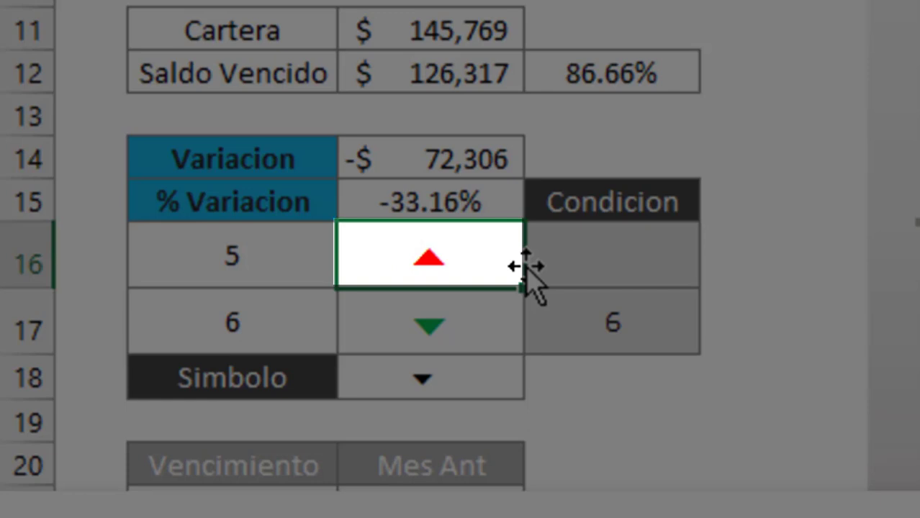
left_click(496, 194)
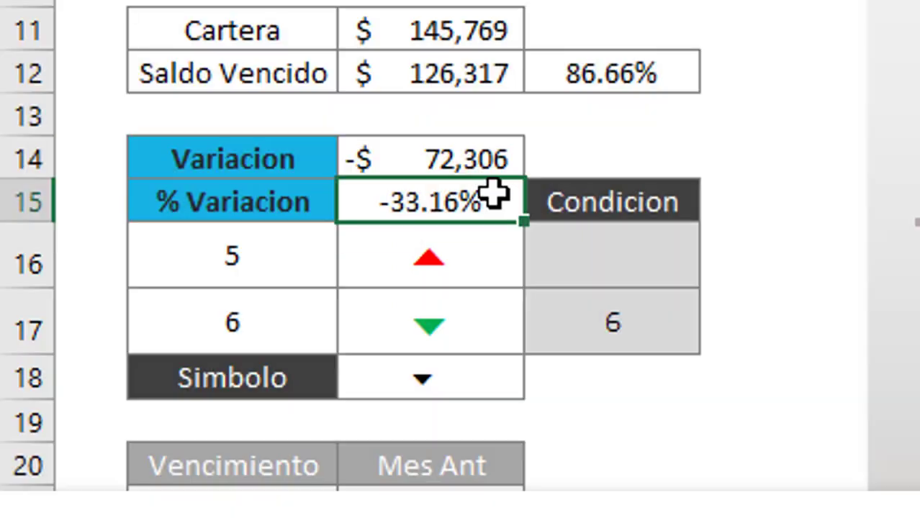
left_click(489, 313)
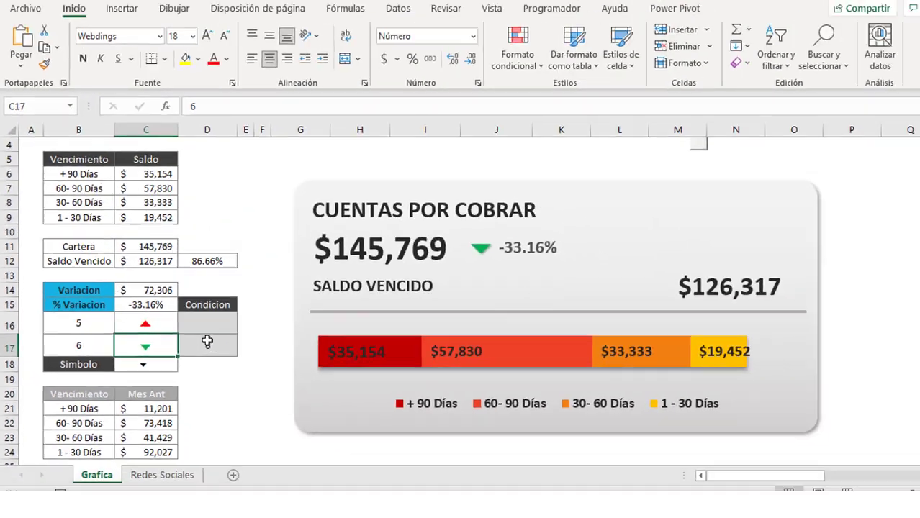
left_click(205, 330)
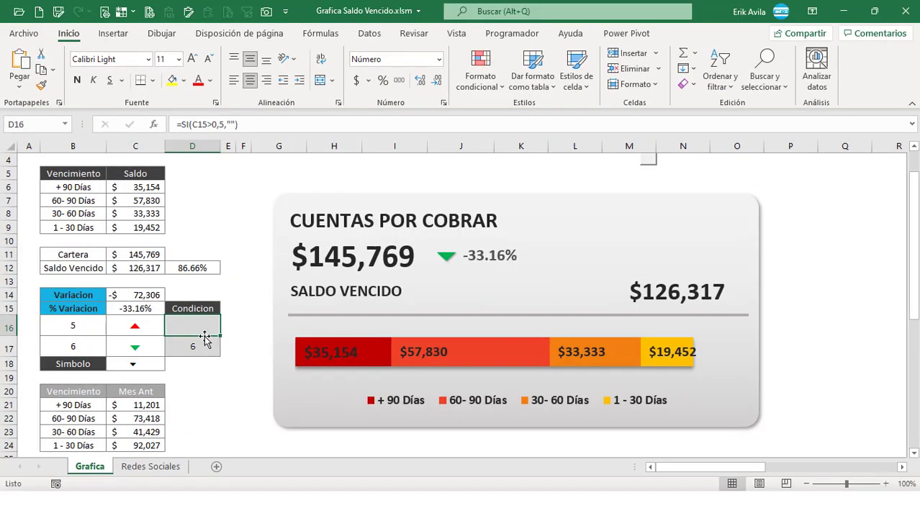
- Enter =FORMULATEXTO(D16) in E16 to show the condition formula as text
key("Left")
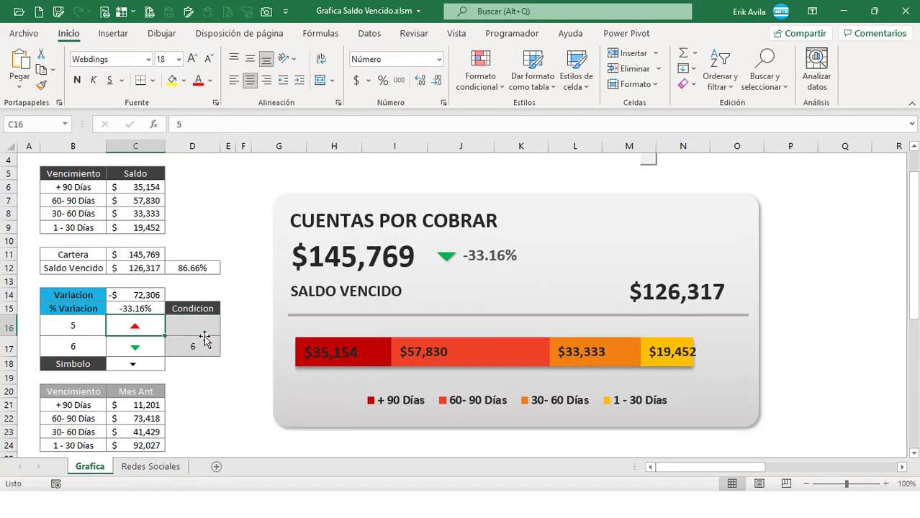
key("Right")
key("Down")
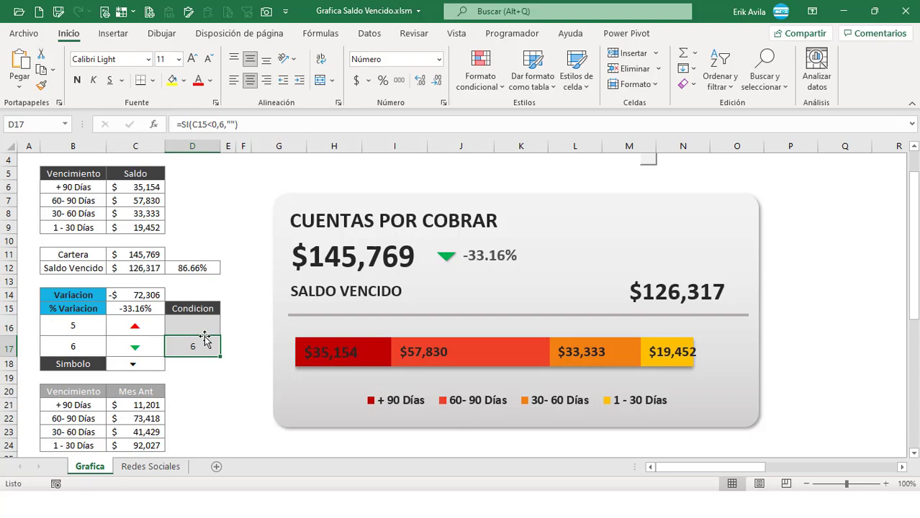
key("Up")
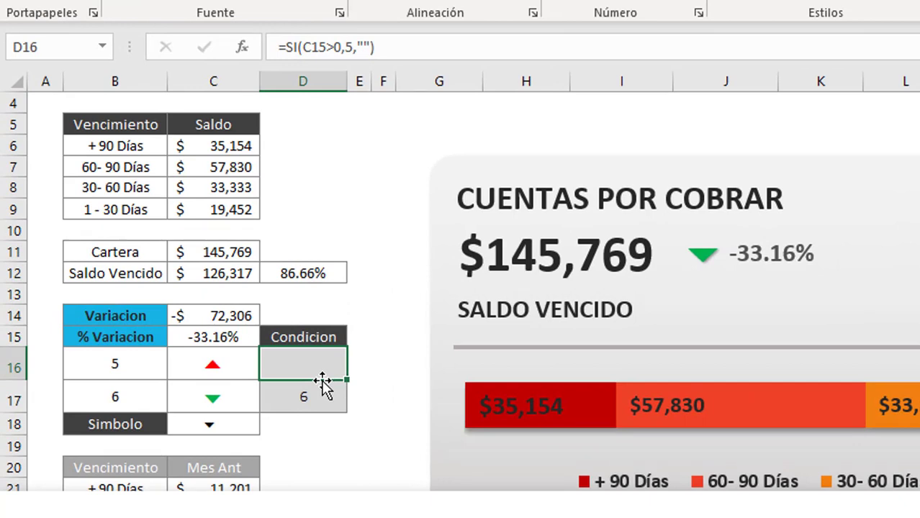
key("Right")
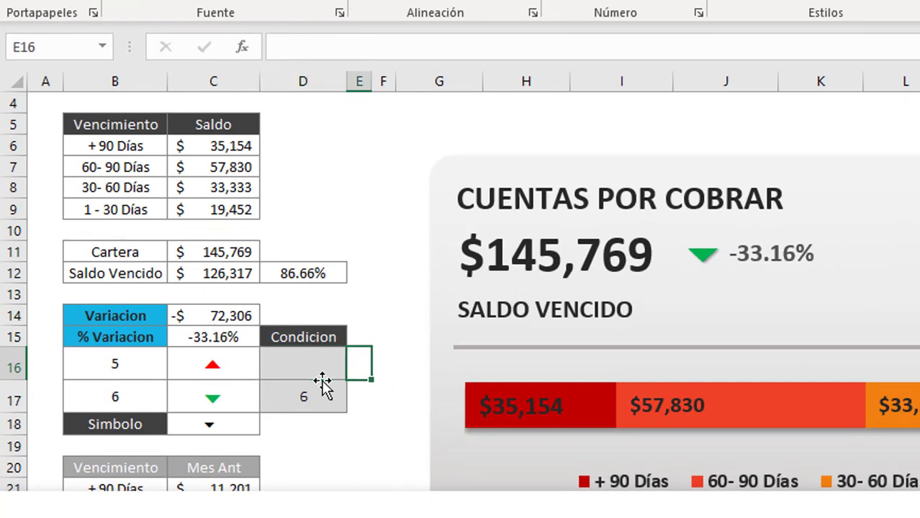
type("=fo")
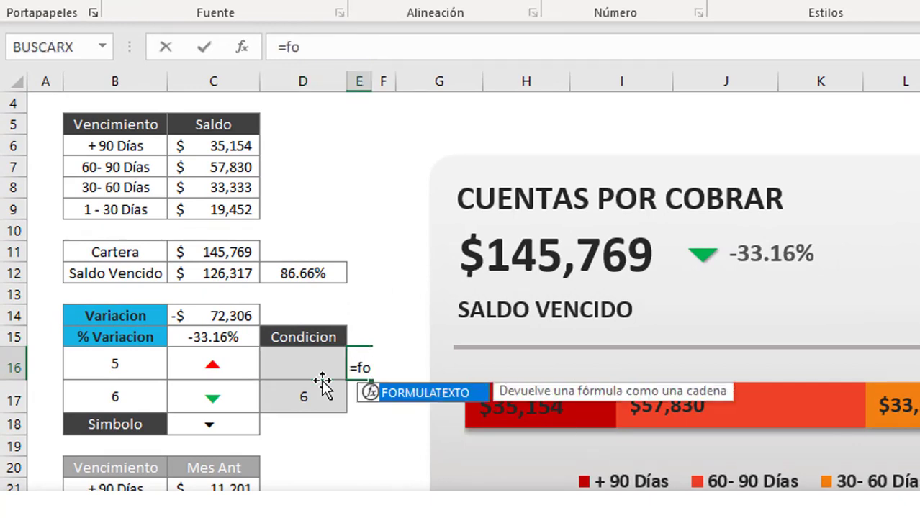
double_click(403, 395)
left_click(323, 360)
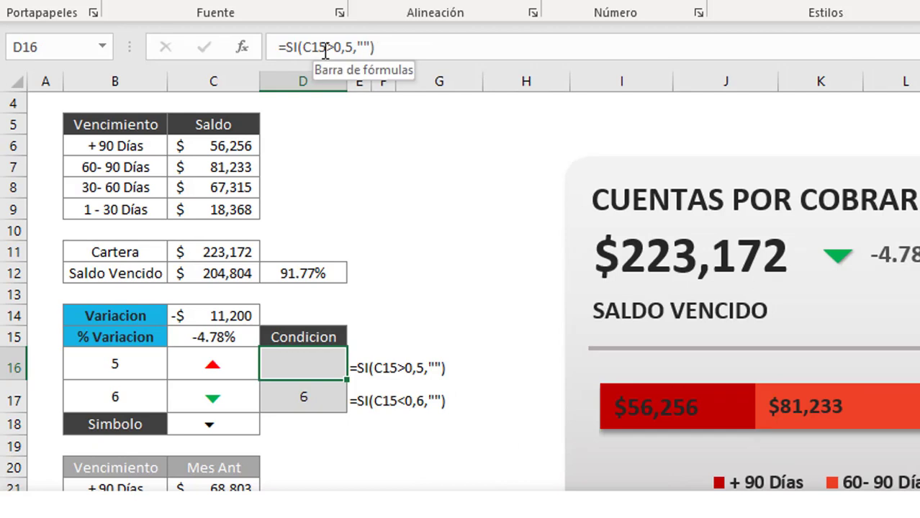
- Inspect D16's SI formula, its C15 reference and the value 5 for positive variation, unchanged
left_click_drag(312, 47, 326, 47)
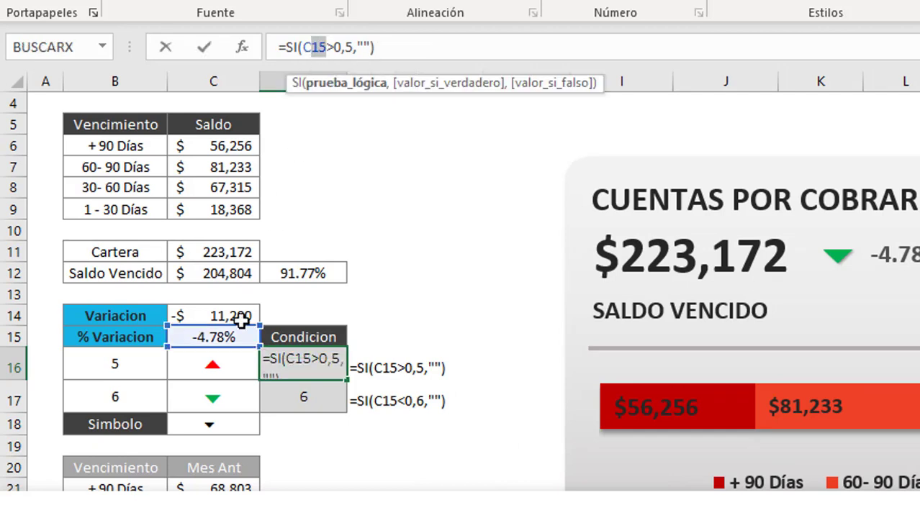
key("Right")
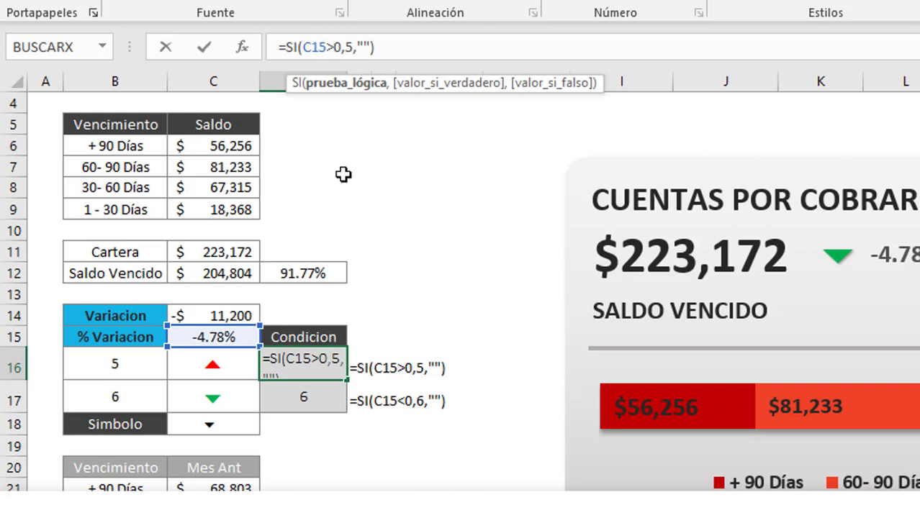
double_click(352, 47)
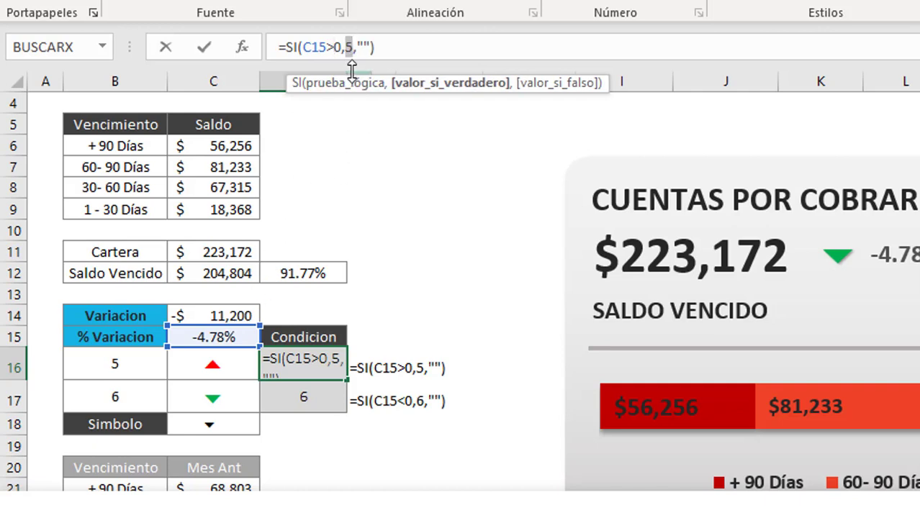
key("Escape")
key("Right")
key("Left")
key("Left")
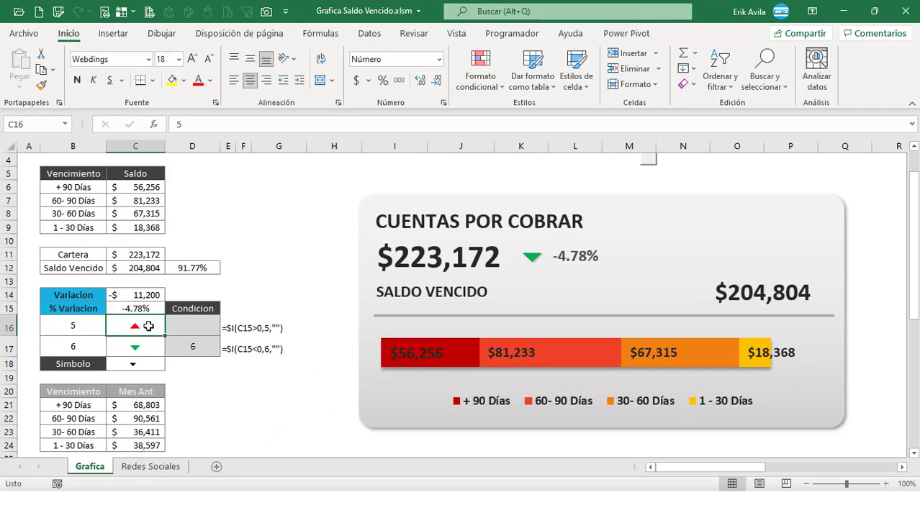
- Colour the up arrow in C16 standard red
left_click_drag(149, 327, 140, 345)
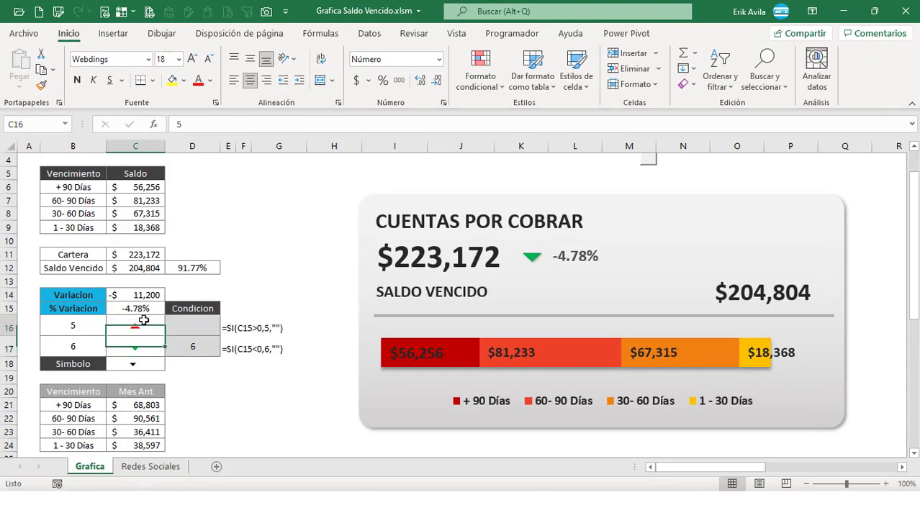
left_click(147, 328)
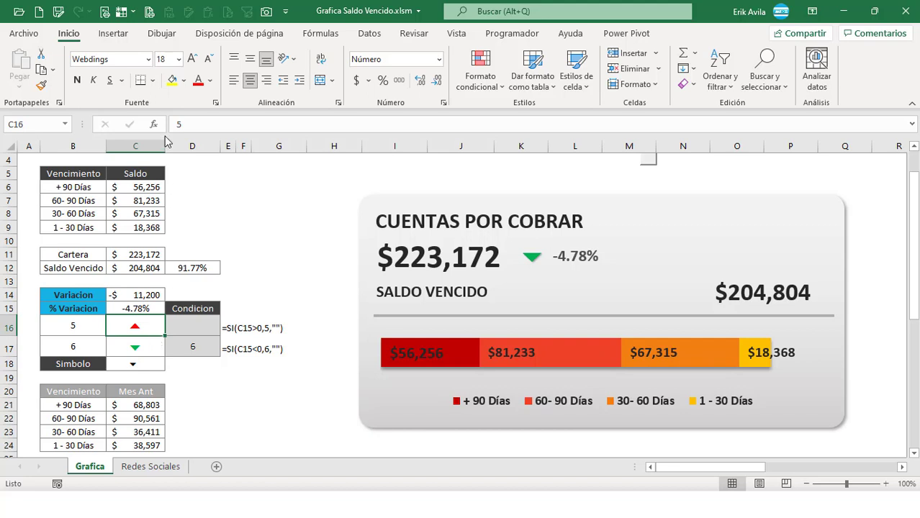
left_click(209, 80)
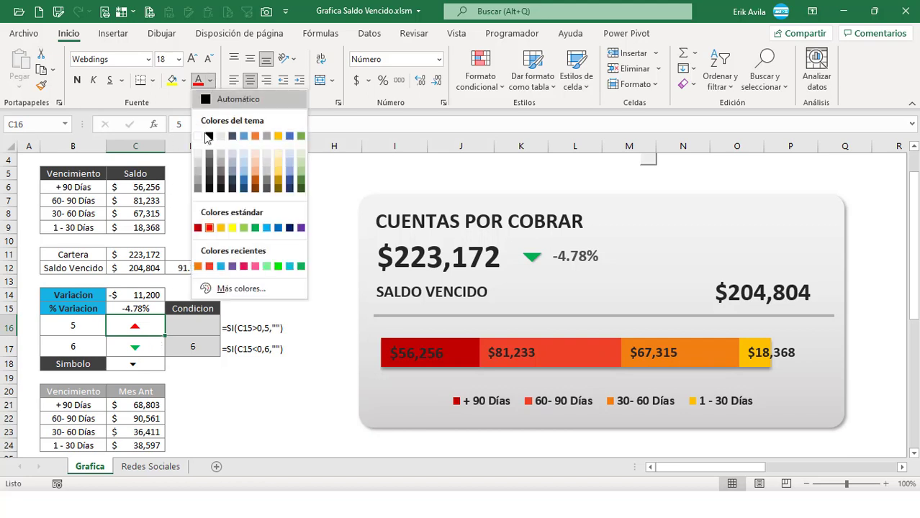
left_click(208, 229)
- Review the Condicion cells D16 and D17, opening D17's formula
left_click(203, 329)
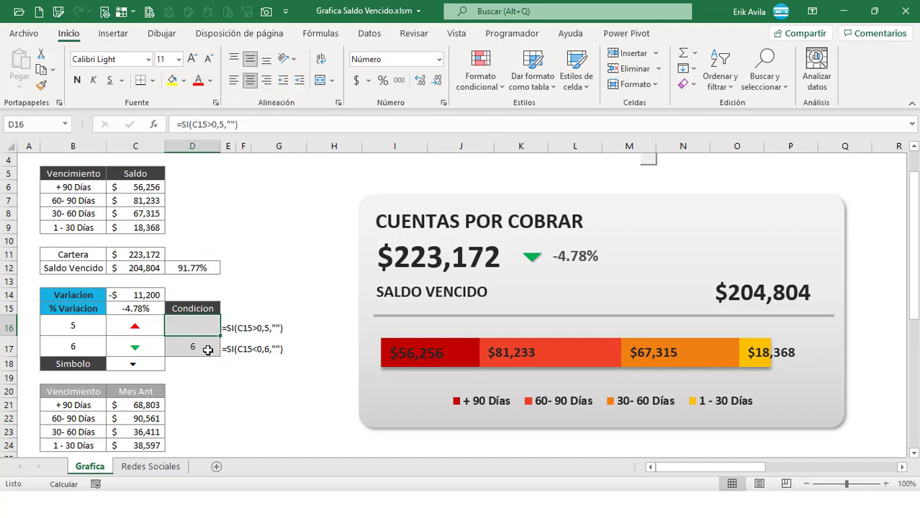
left_click(208, 350)
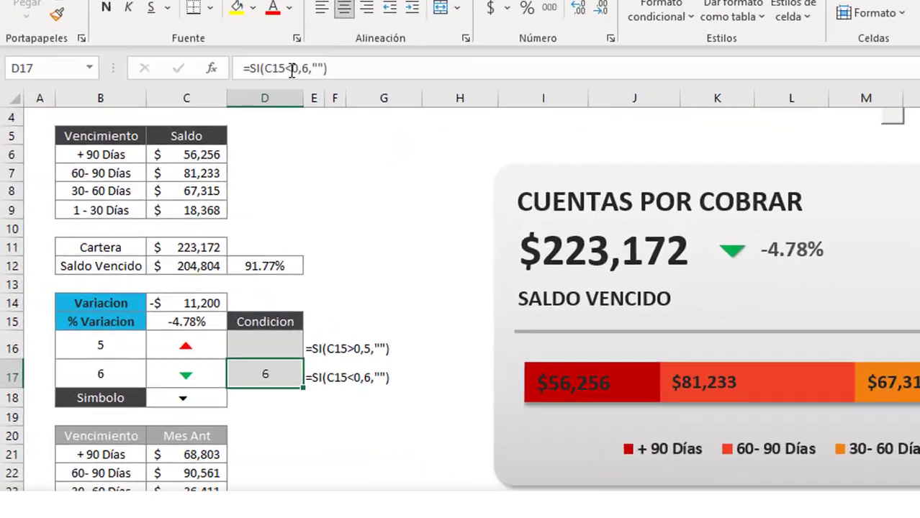
left_click(205, 124)
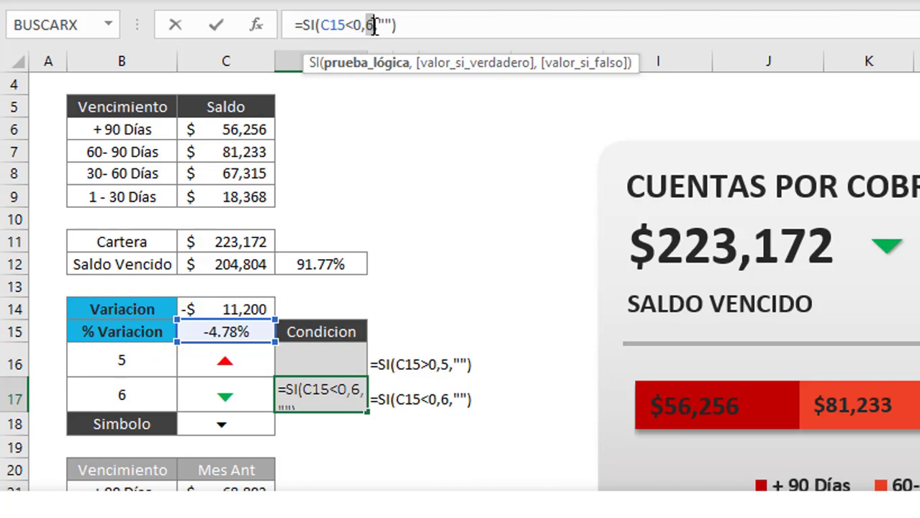
- Commit D17's SI formula returning 6 unchanged and compare it with D16's
left_click(371, 24)
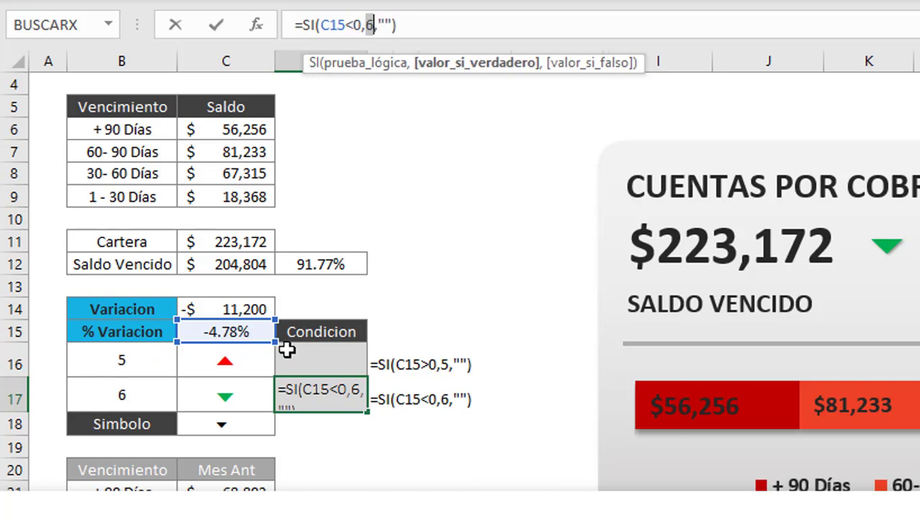
key("Return")
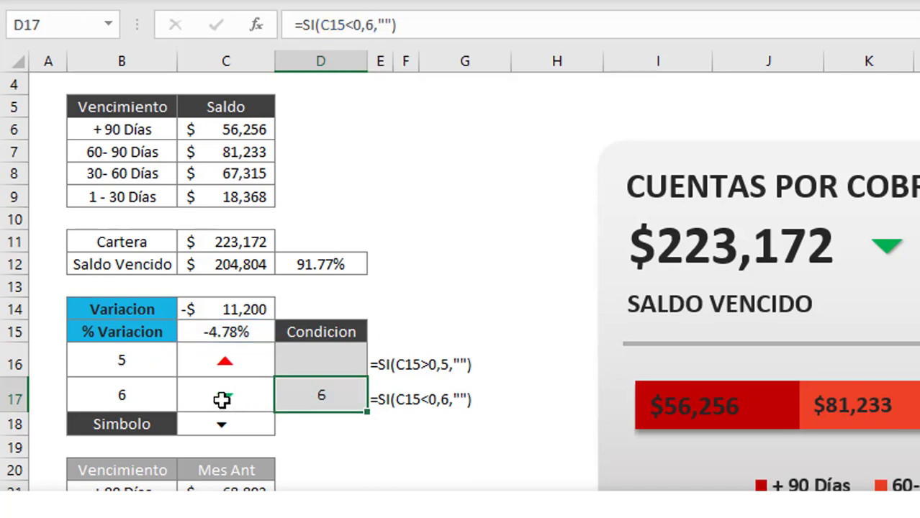
left_click(222, 401)
left_click(329, 395)
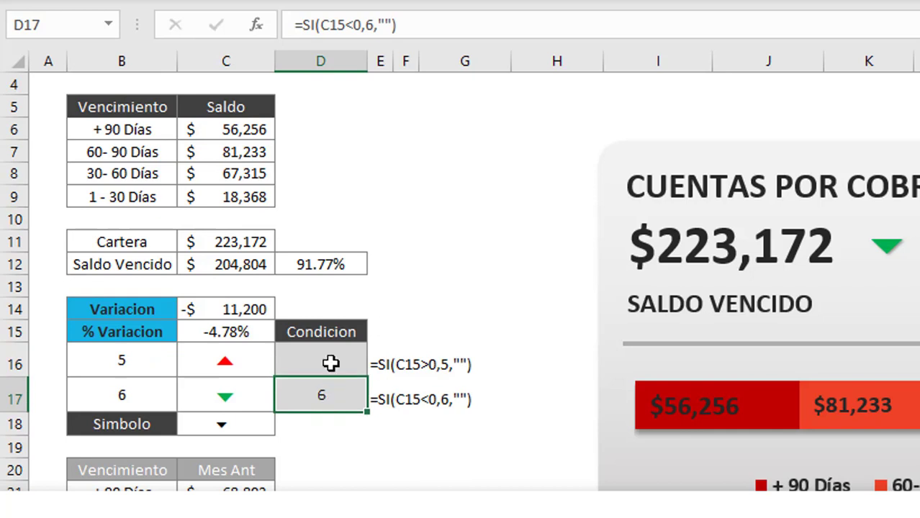
left_click(331, 364)
left_click(329, 394)
left_click(330, 368)
left_click(332, 392)
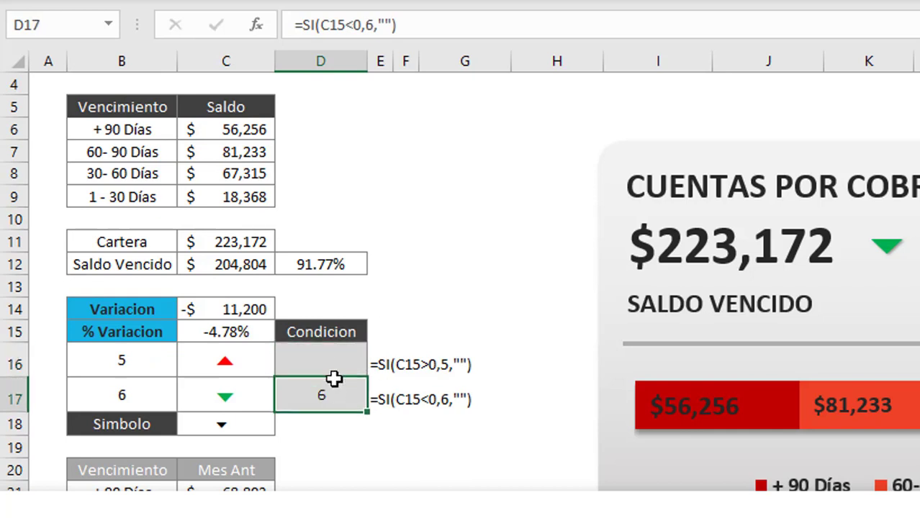
left_click(336, 360)
left_click(326, 382)
left_click(325, 364)
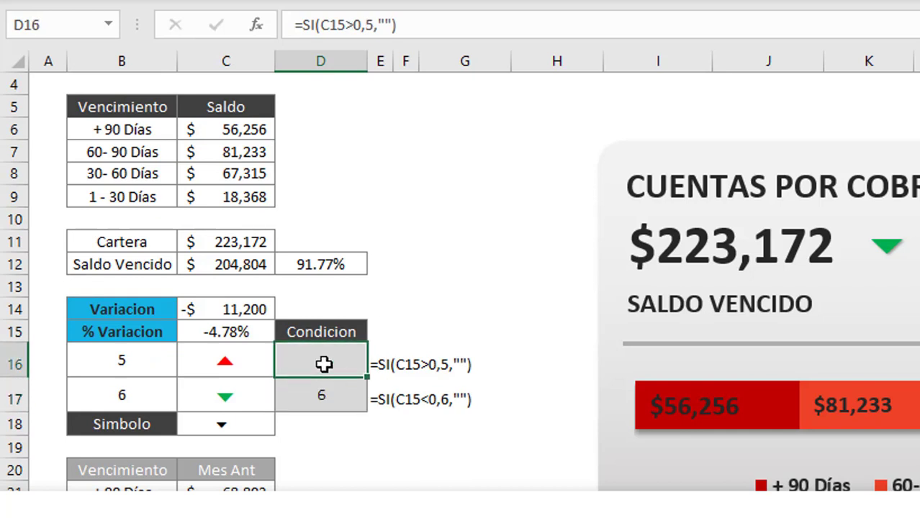
left_click(328, 393)
- Check D16's formula with its empty-text result, keep it unchanged, and select cell G12
left_click(326, 360)
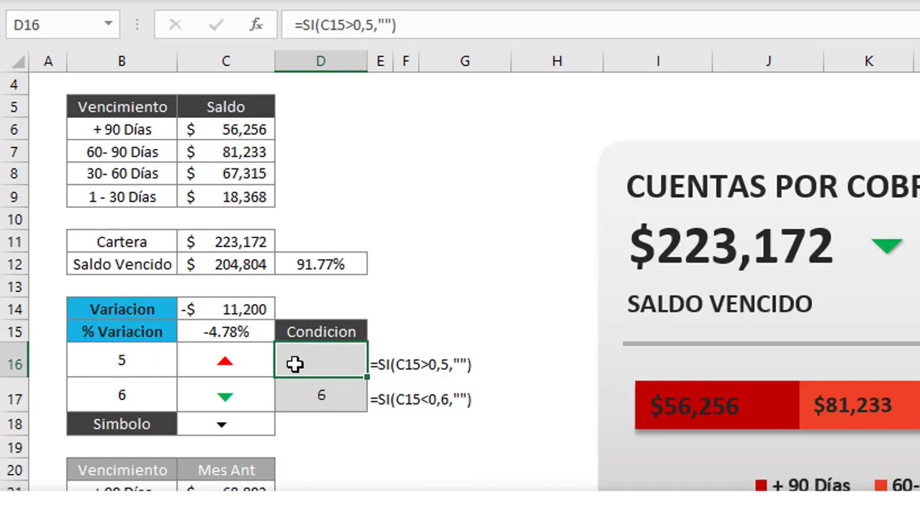
left_click(388, 26)
left_click_drag(379, 26, 391, 25)
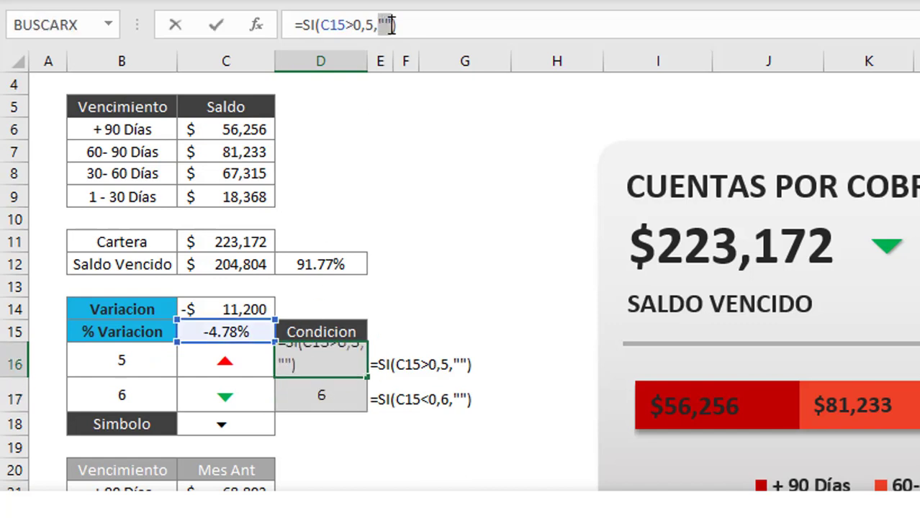
key("Return")
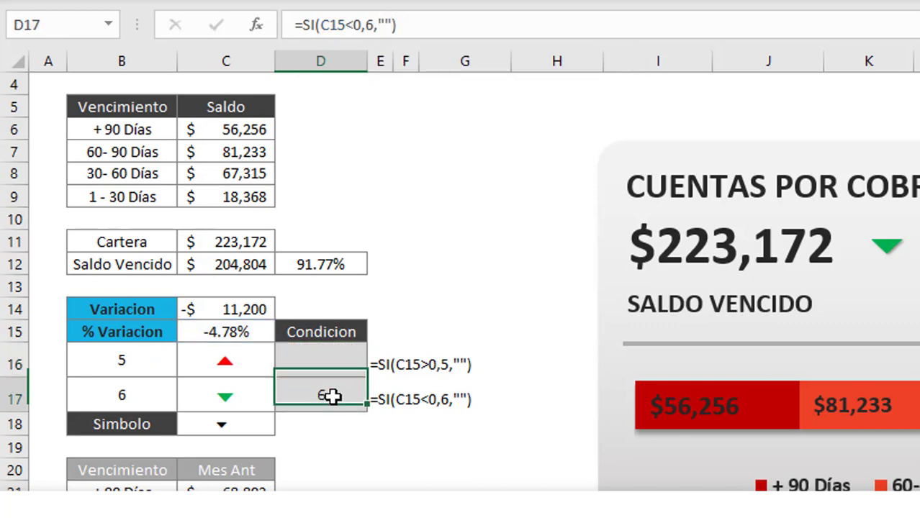
left_click(335, 362)
left_click(487, 309)
left_click(343, 370)
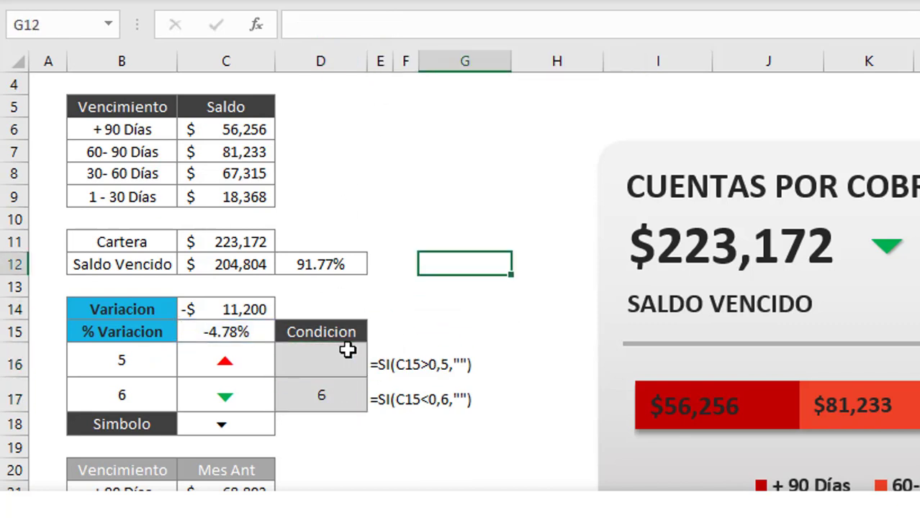
left_click(348, 350)
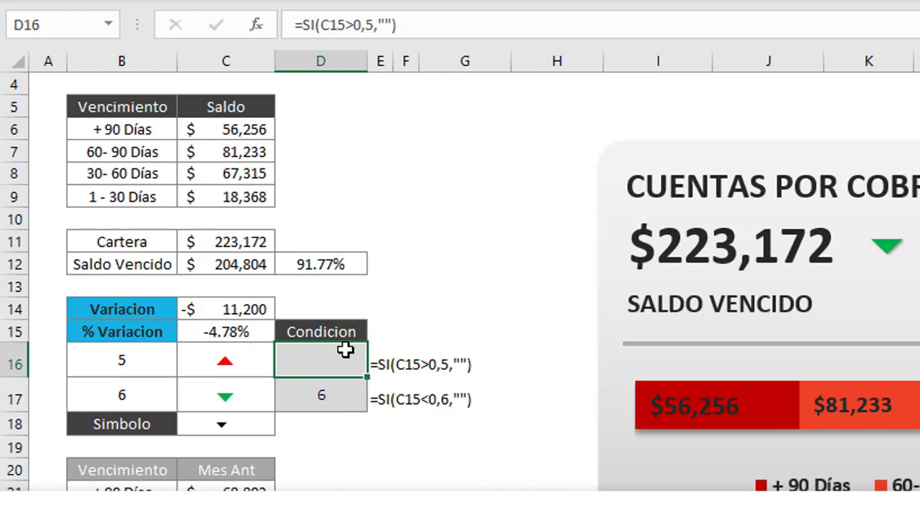
left_click(452, 257)
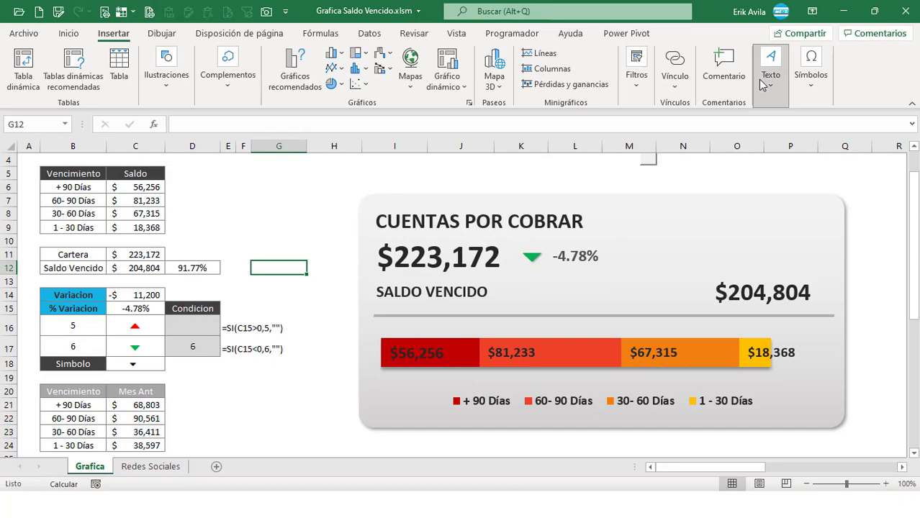
- Draw a text box near G9:H11 and link it to Condicion cell D16
left_click(770, 72)
left_click(766, 140)
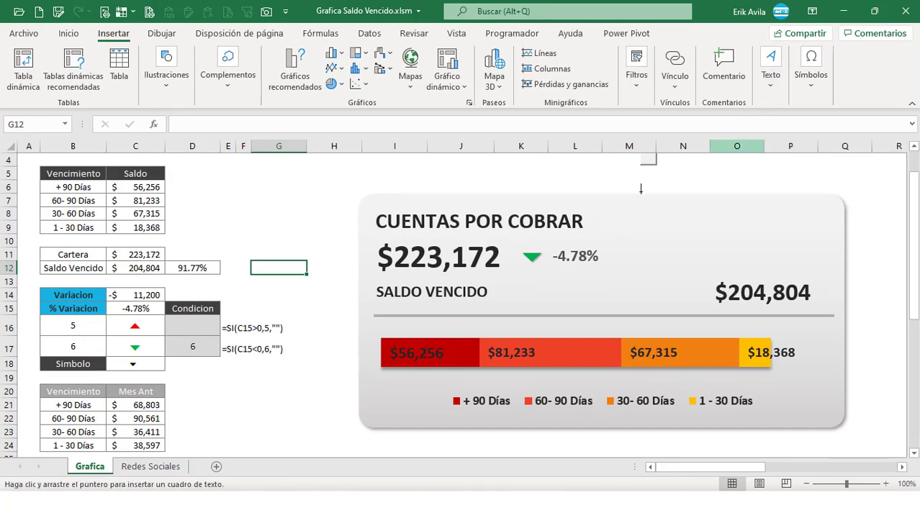
left_click_drag(255, 231, 343, 272)
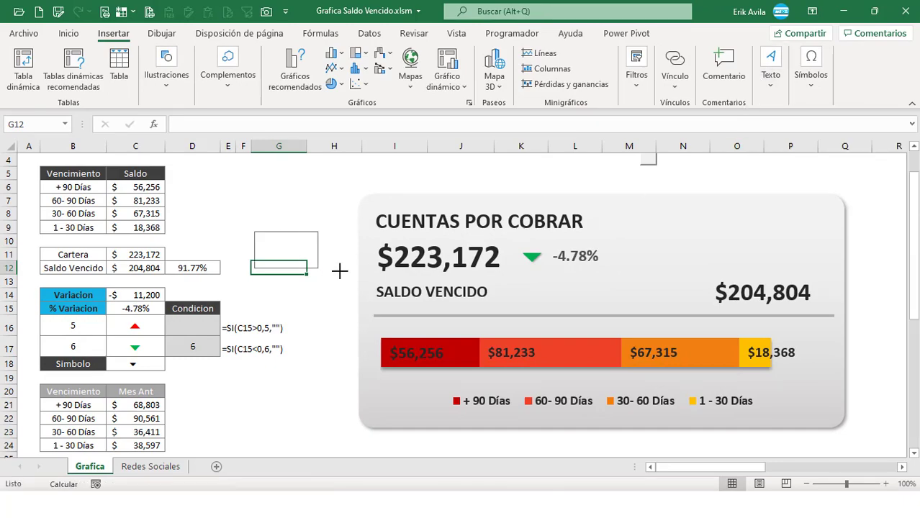
left_click(207, 125)
type("=")
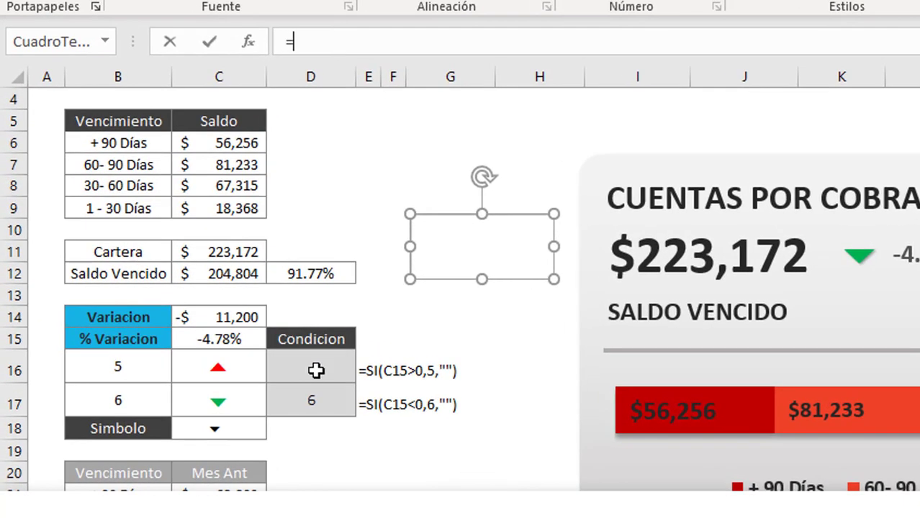
left_click(315, 373)
key("Return")
mouse_move(495, 281)
left_mouse_down()
mouse_move(501, 232)
mouse_move(505, 312)
left_mouse_up()
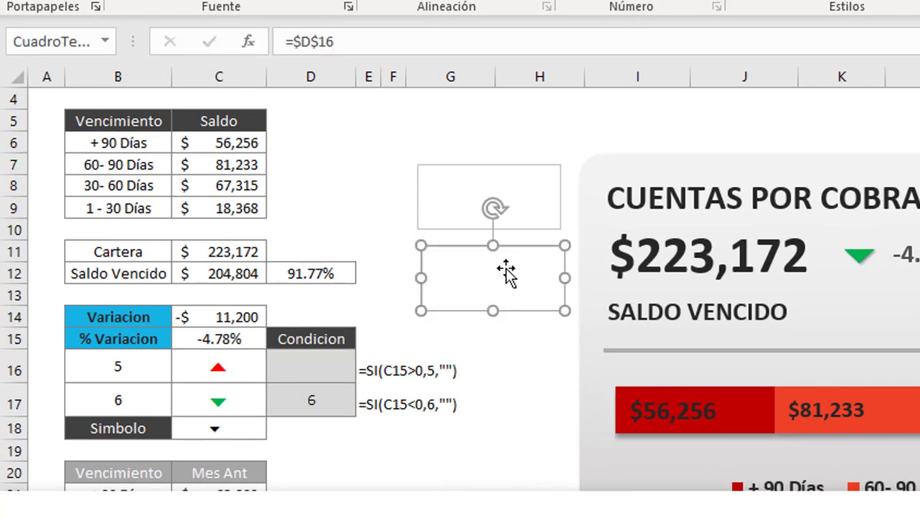
- Link the lower text box to D17 so it shows 6, then select both boxes
left_click_drag(333, 41, 285, 41)
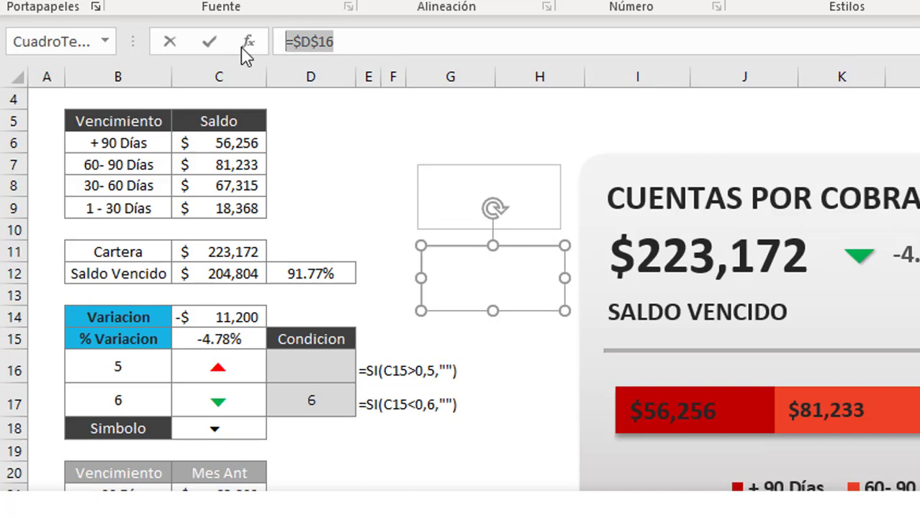
type("=")
left_click(308, 407)
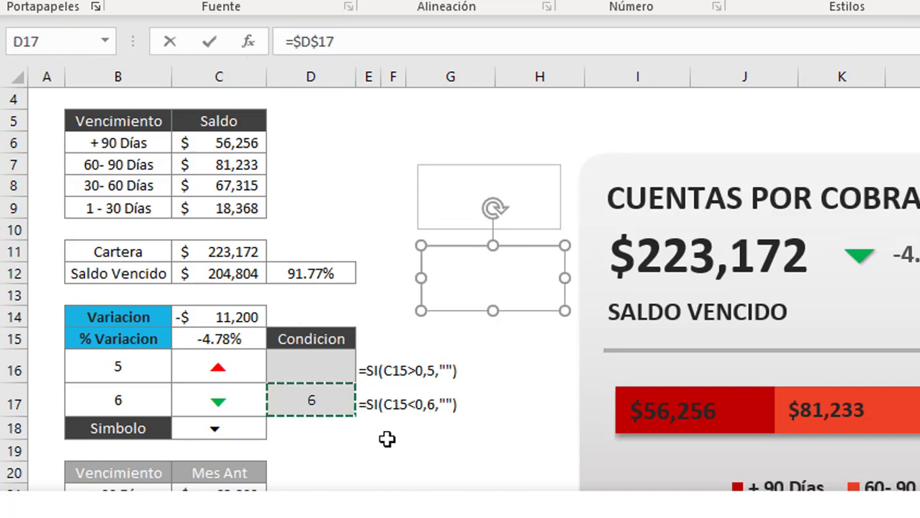
key("Return")
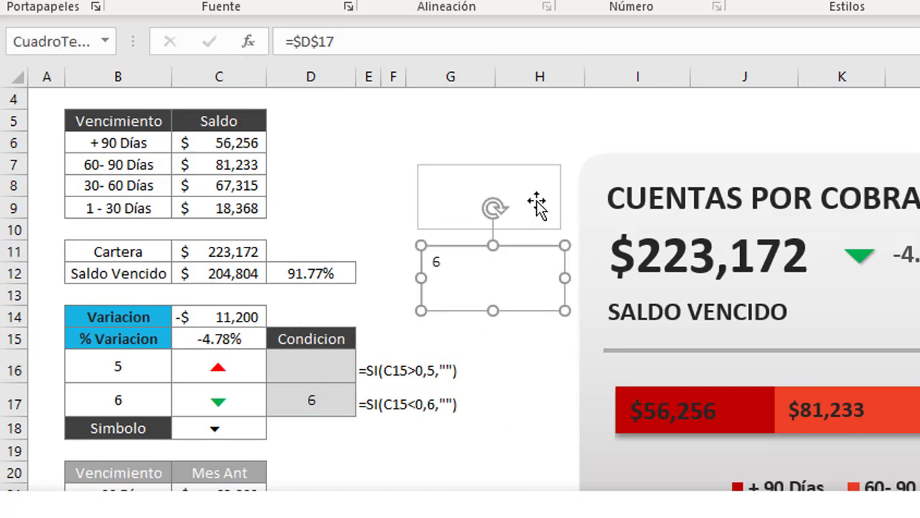
left_click(536, 202, "shift")
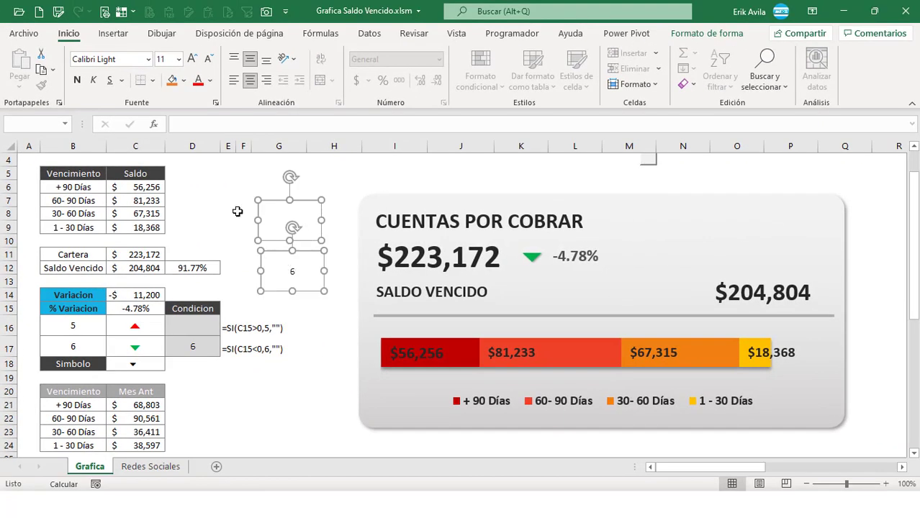
- Set both linked arrow boxes to the Webdings font at size 44
left_click(150, 64)
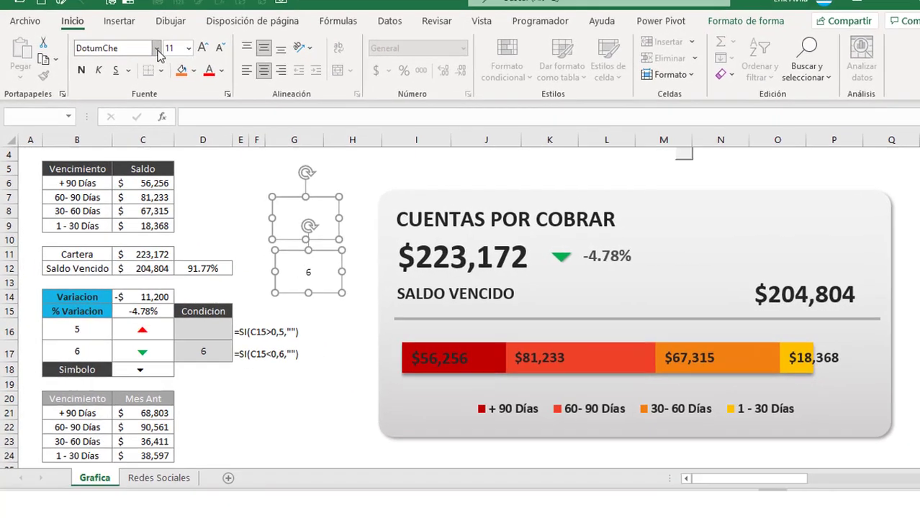
scroll(270, 287, "down", 10)
left_click_drag(317, 292, 310, 411)
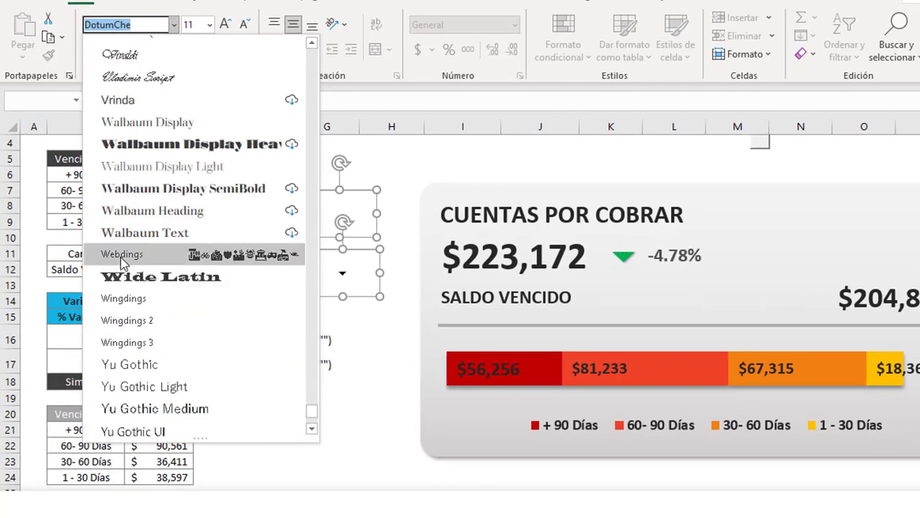
left_click(126, 255)
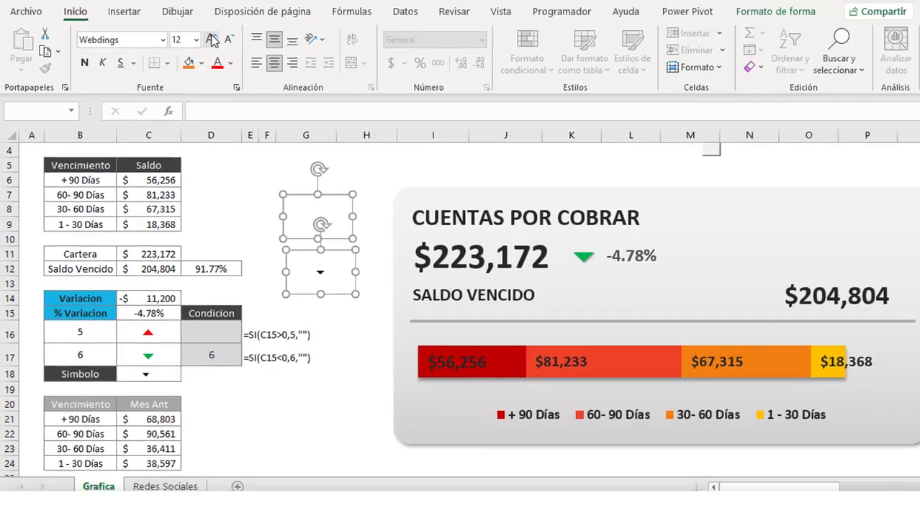
left_click(227, 25)
left_click(227, 25)
left_click(227, 25)
left_click(227, 26)
left_click(227, 25)
left_click(227, 25)
left_click(193, 60)
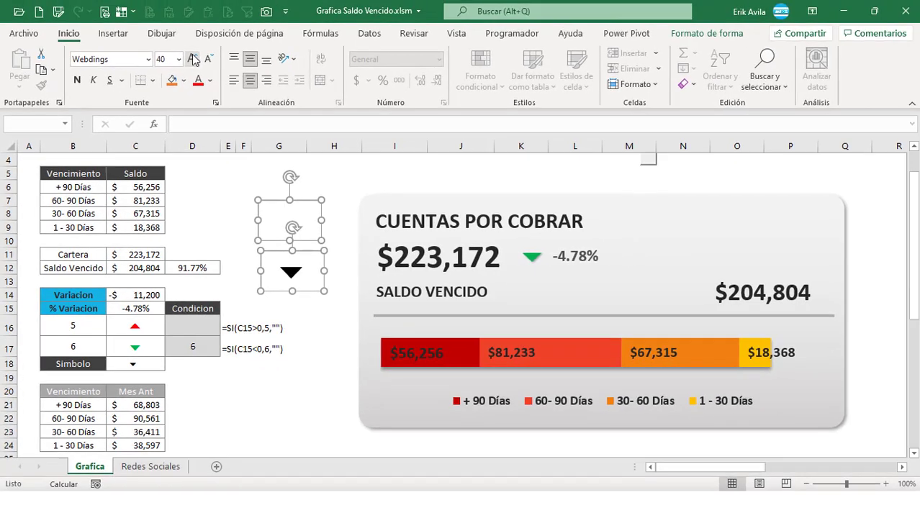
left_click(193, 60)
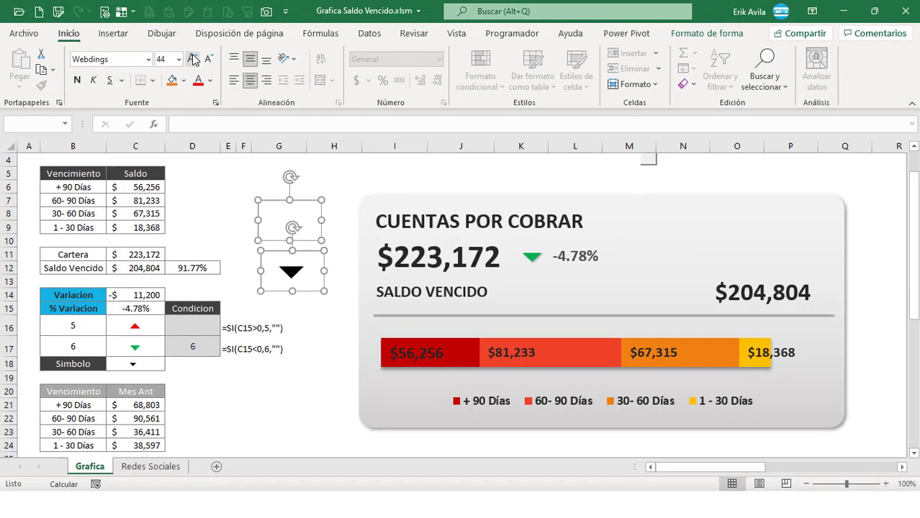
- Color the lower D17-linked down-arrow box green
left_click(313, 358)
left_click(305, 273)
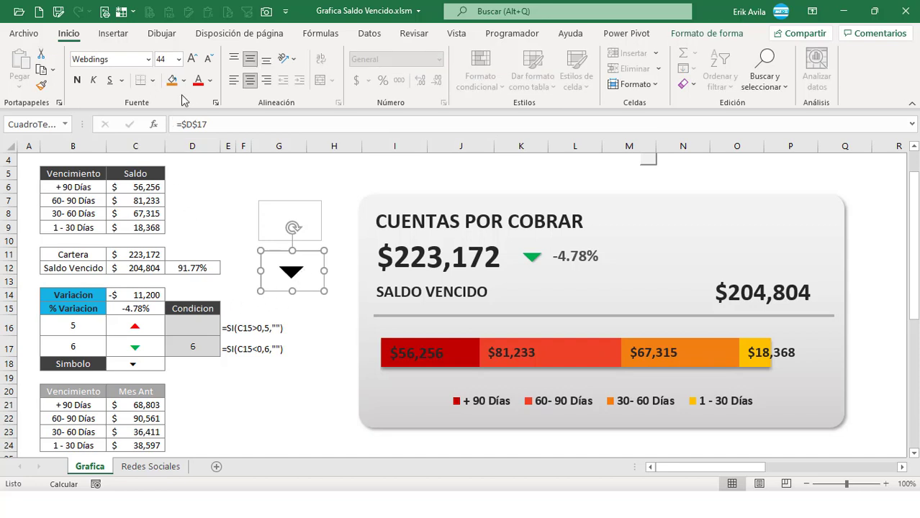
left_click(210, 80)
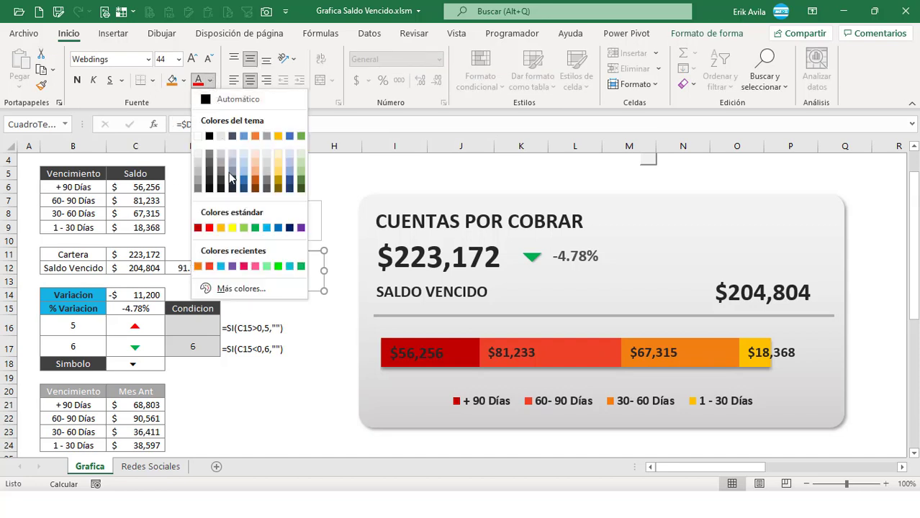
left_click(255, 227)
left_click(319, 220)
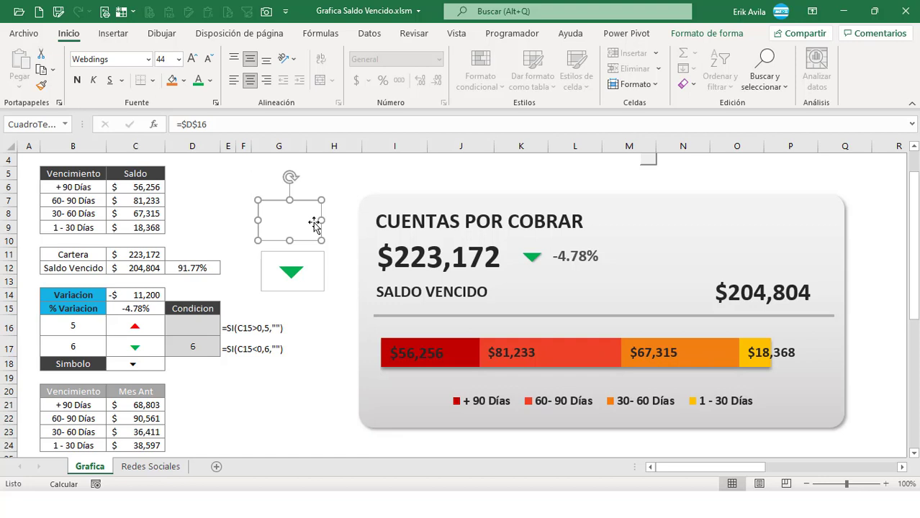
- Color the upper D16-linked up-arrow box red
key("F9")
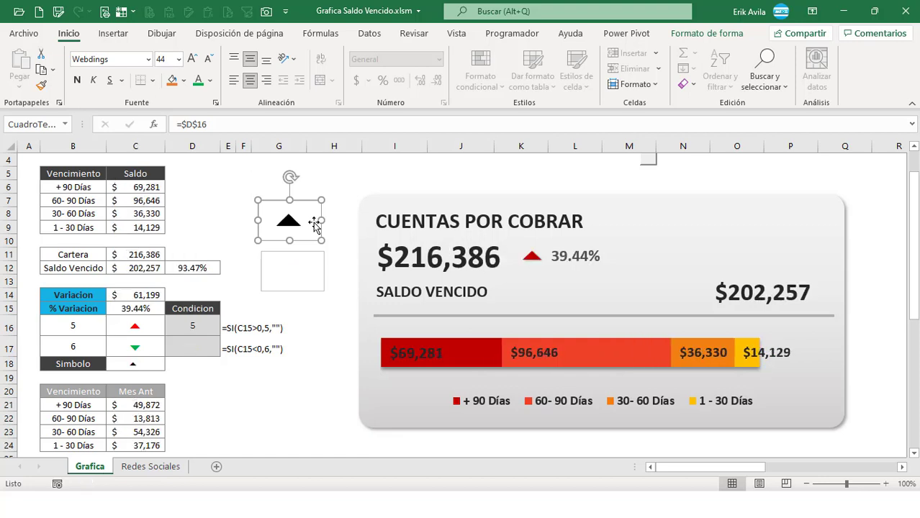
left_click(134, 308)
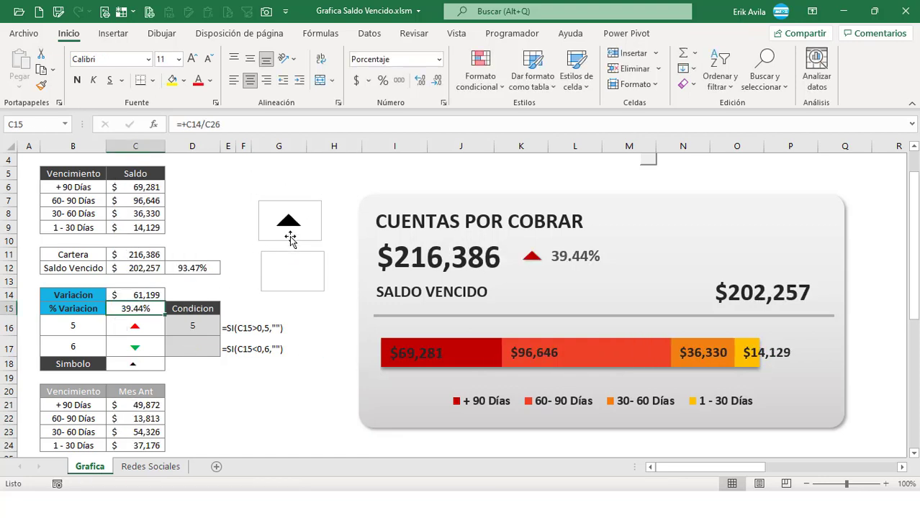
left_click(317, 216)
left_click(210, 80)
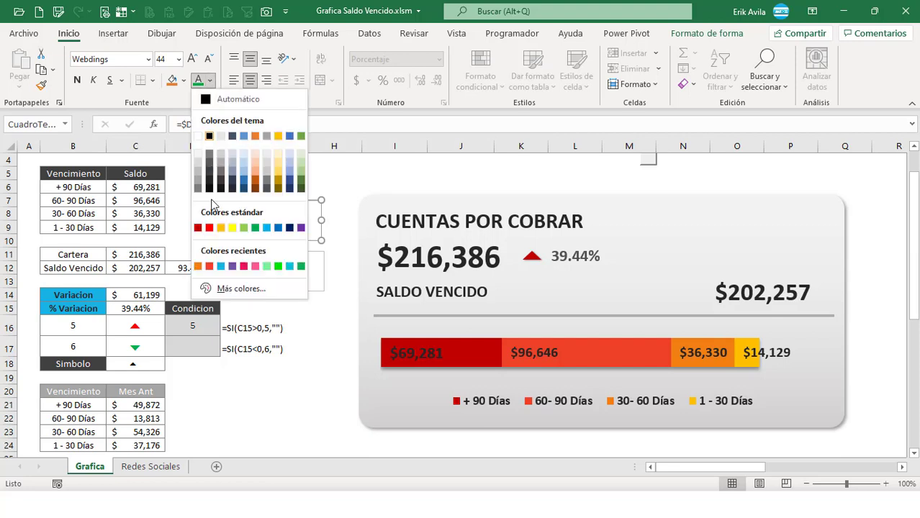
left_click(198, 228)
- Recalculate repeatedly with F9 and check the arrow swaps between red up and green down
key("F9")
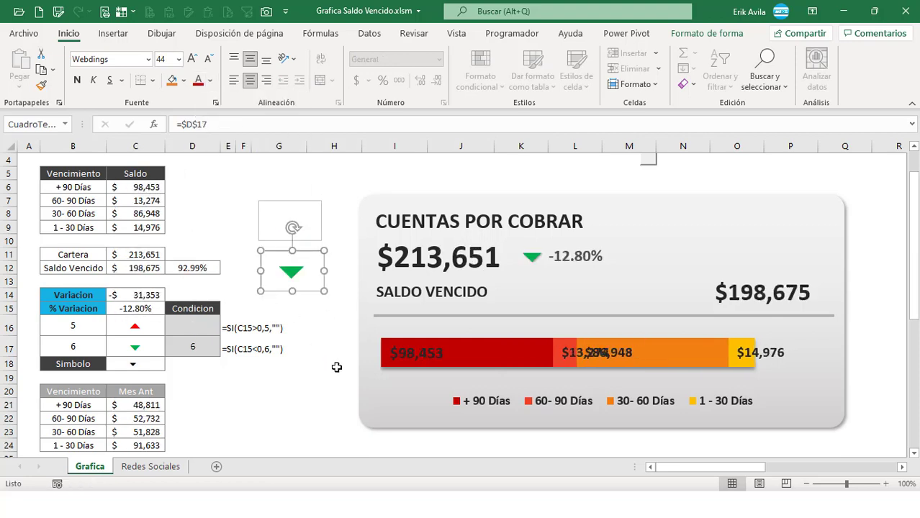
key("F9")
left_click(319, 328)
left_click(144, 310)
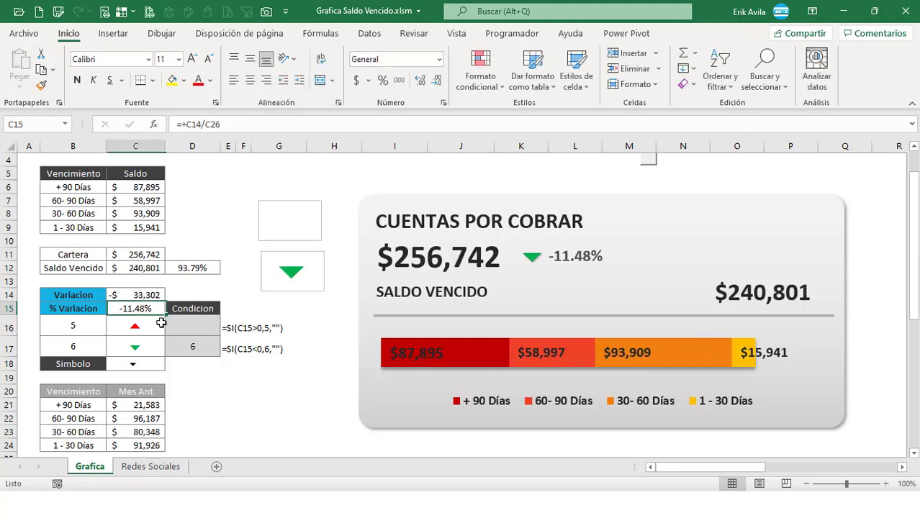
key("F9")
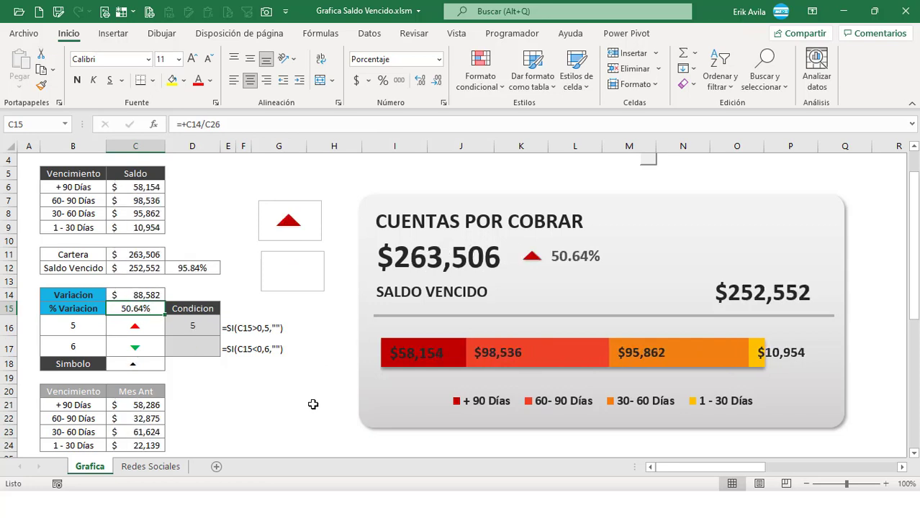
key("F9")
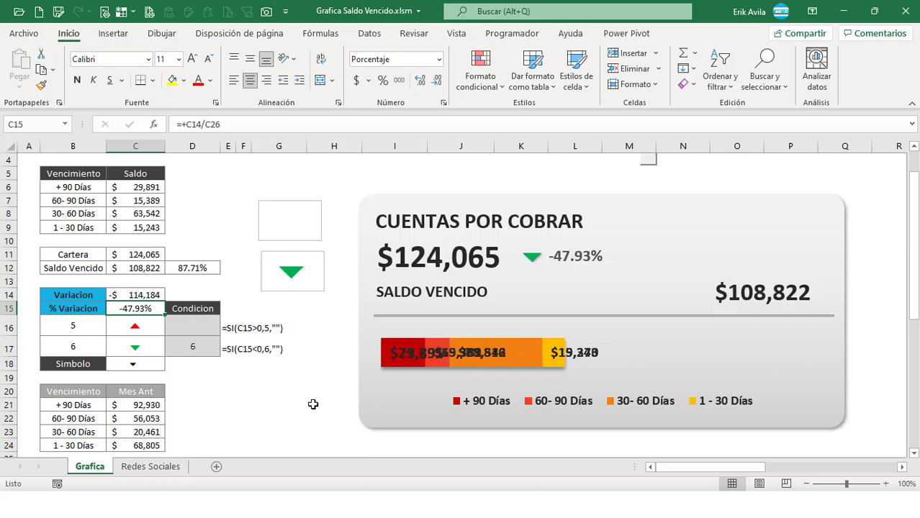
key("F9")
key("F9")
key("F9")
key("F9")
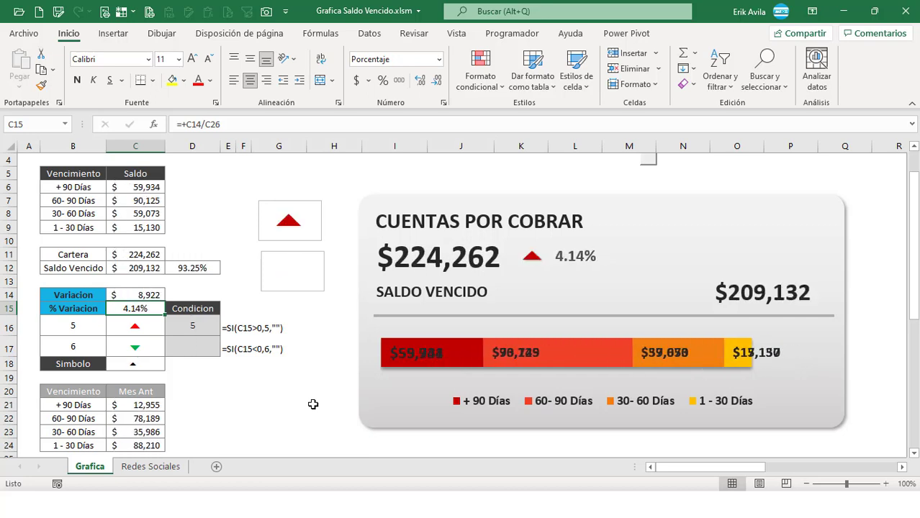
key("F9")
key("F9")
- Remove the outlines from both arrow boxes and align them stacked on each other
left_click(304, 276)
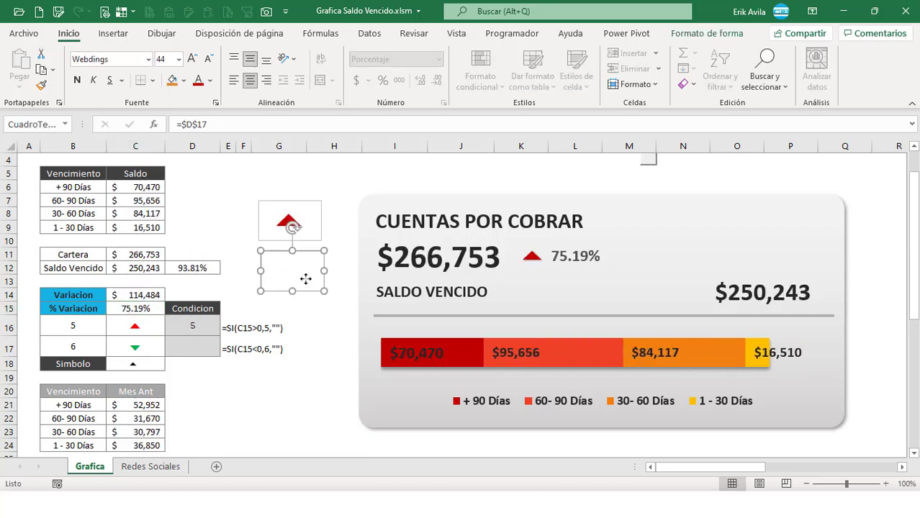
left_click(321, 222, "ctrl")
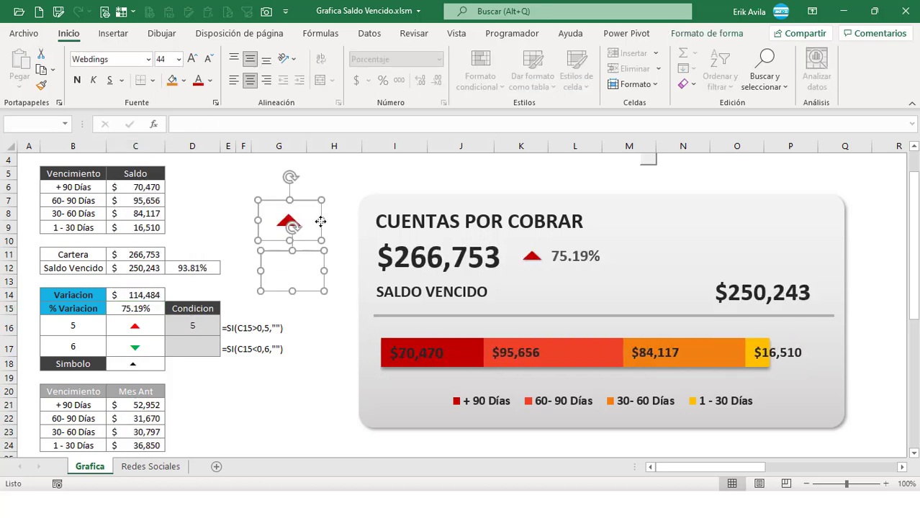
left_click(680, 34)
left_click(397, 72)
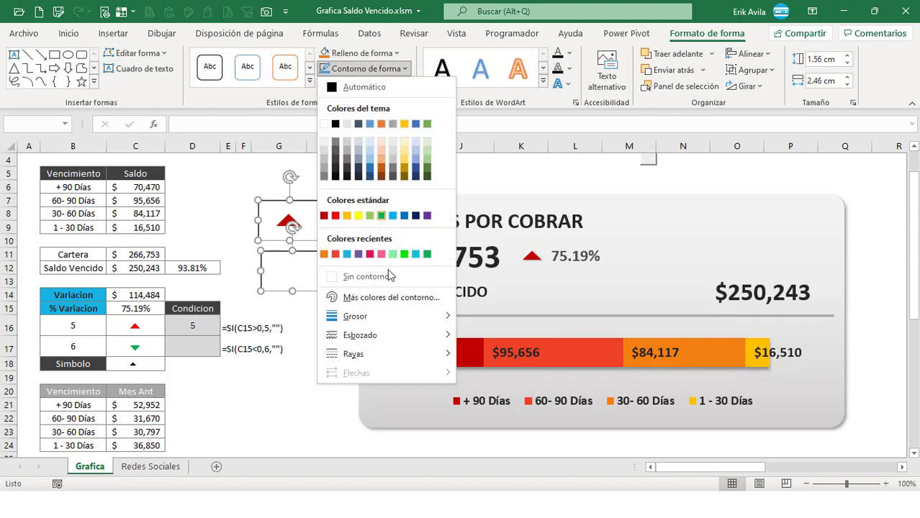
left_click(388, 277)
left_click(752, 54)
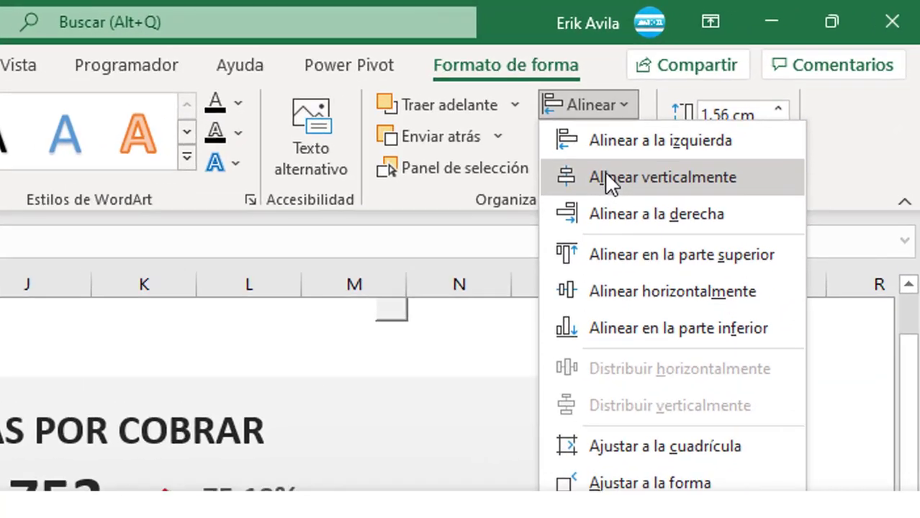
left_click(755, 58)
left_click(755, 58)
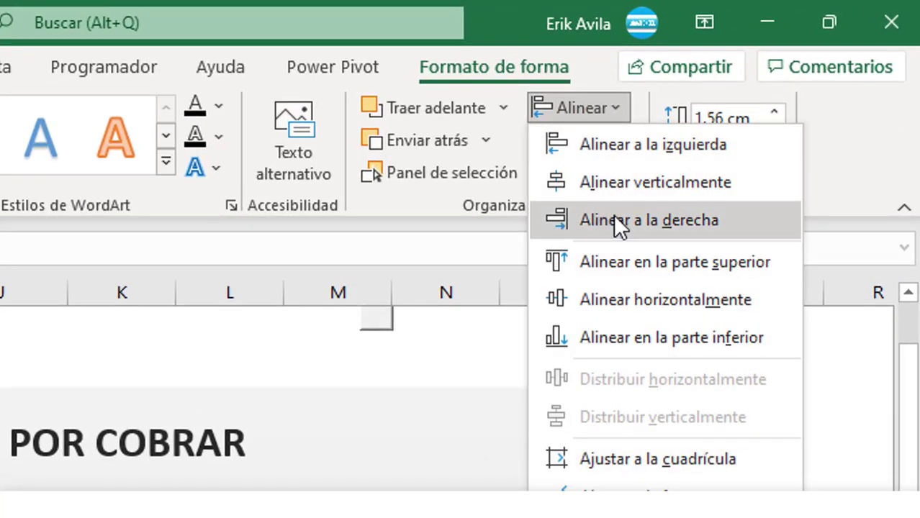
left_click(629, 299)
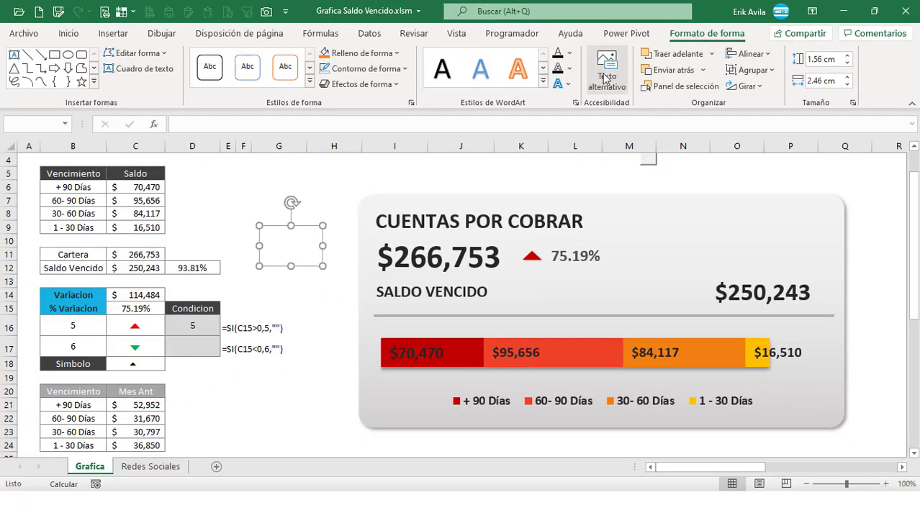
- Remove both boxes' fill, group them into one arrow, and nudge it up-right
left_click(397, 54)
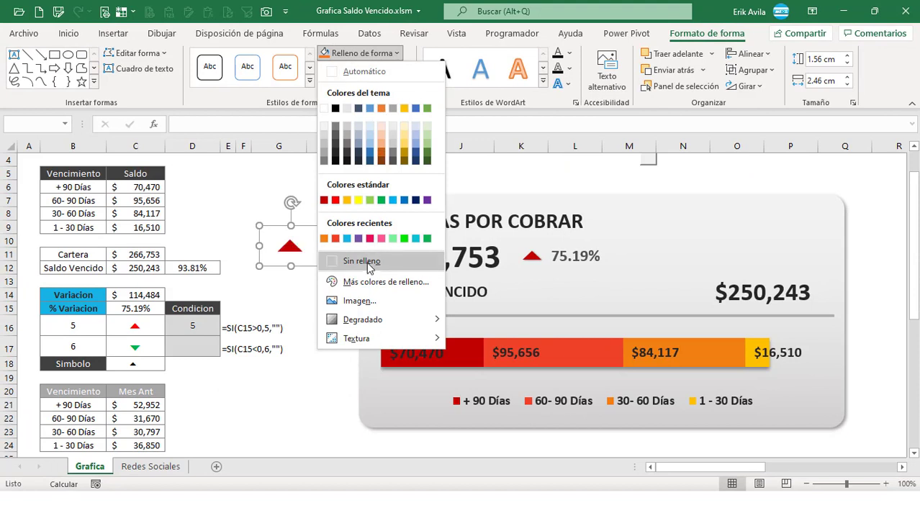
left_click(362, 261)
left_click(751, 70)
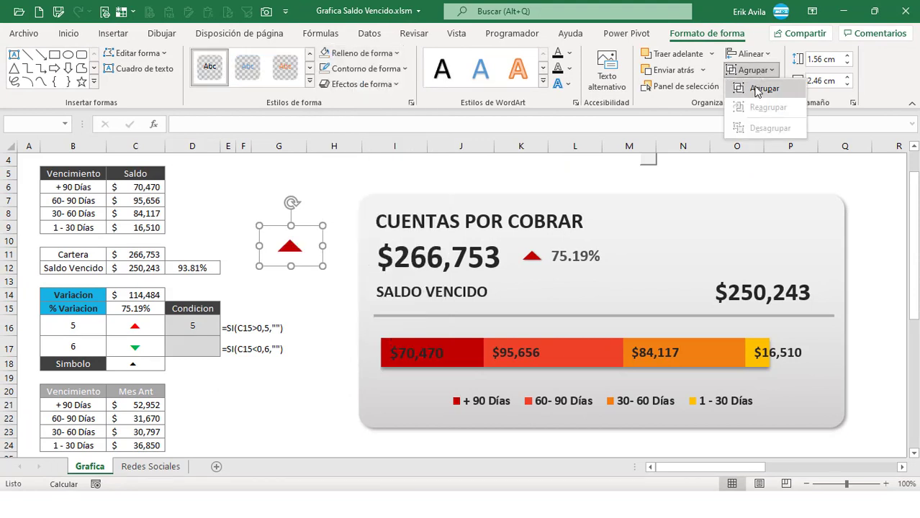
left_click(756, 88)
left_click_drag(315, 219, 327, 204)
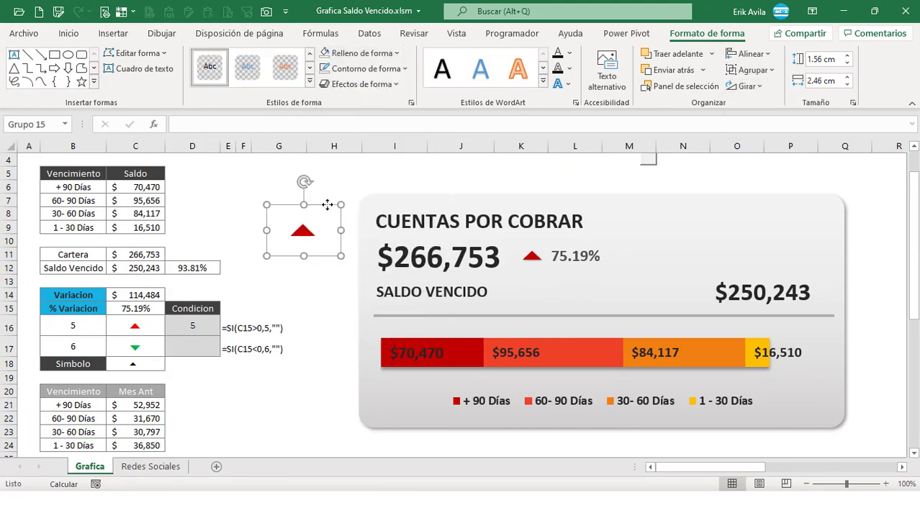
- Recalculate the workbook several times to test the grouped arrow
key("F9")
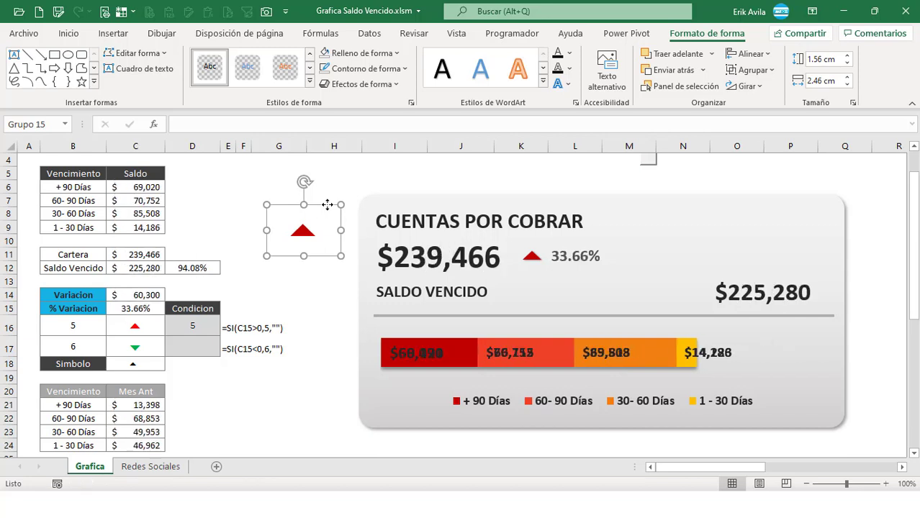
key("F9")
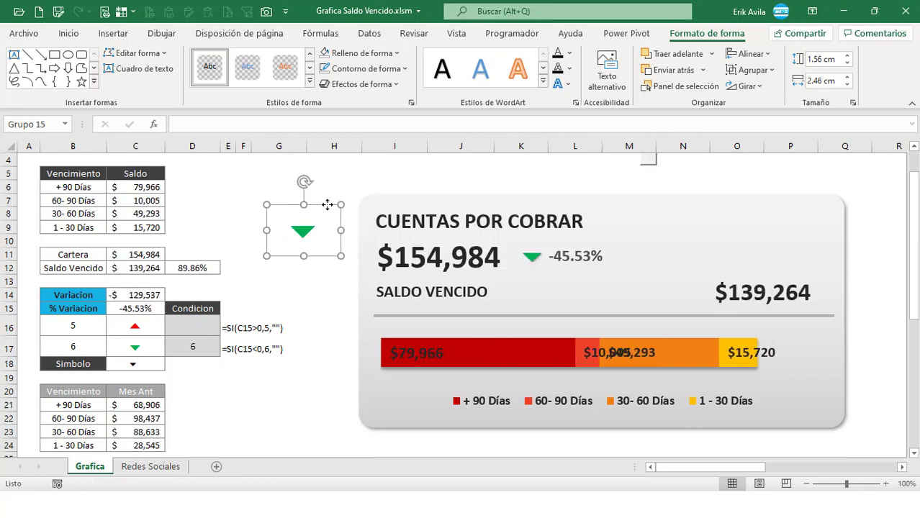
key("F9")
key("F9")
key("F9")
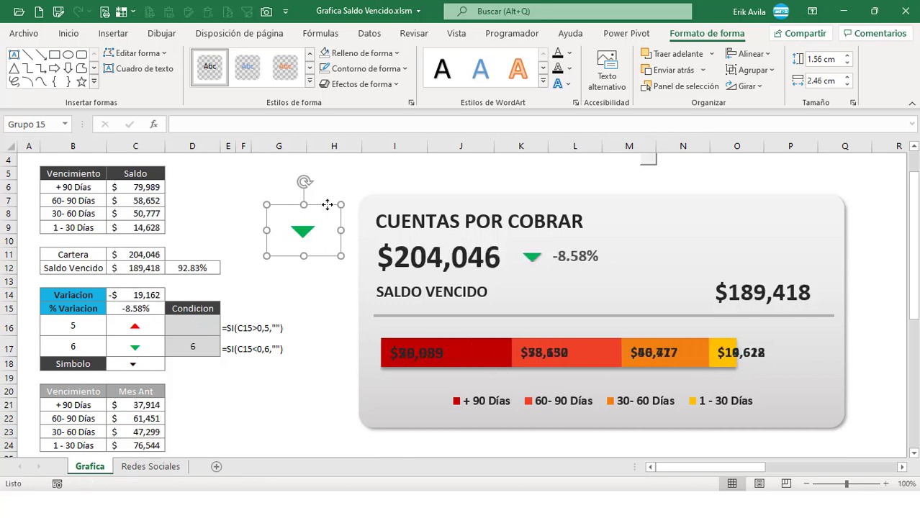
key("F9")
key("F9")
key("F9")
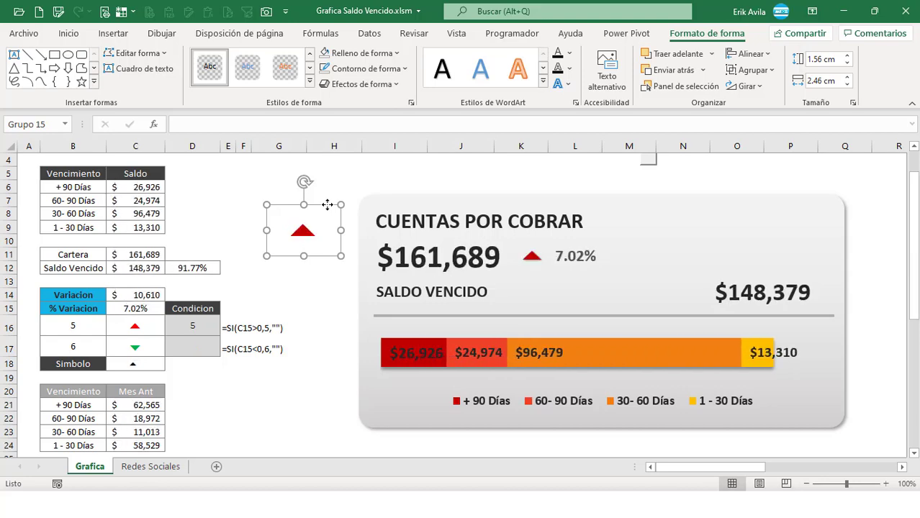
- Move the grouped arrow beside the lower card's percentage and recalculate; it shows red up for 10.06%
left_click_drag(327, 205, 330, 256)
scroll(325, 203, "down", 1)
scroll(326, 203, "down", 2)
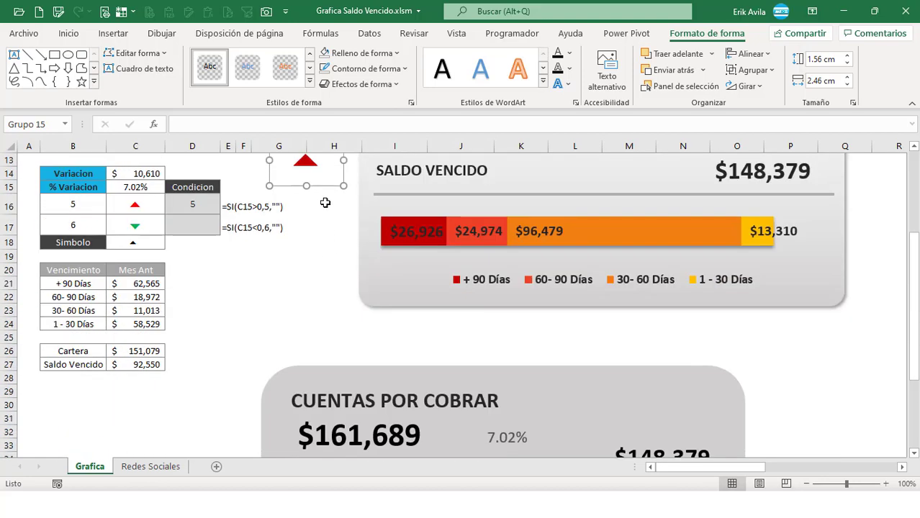
left_click_drag(324, 187, 478, 455)
left_click_drag(467, 370, 477, 370)
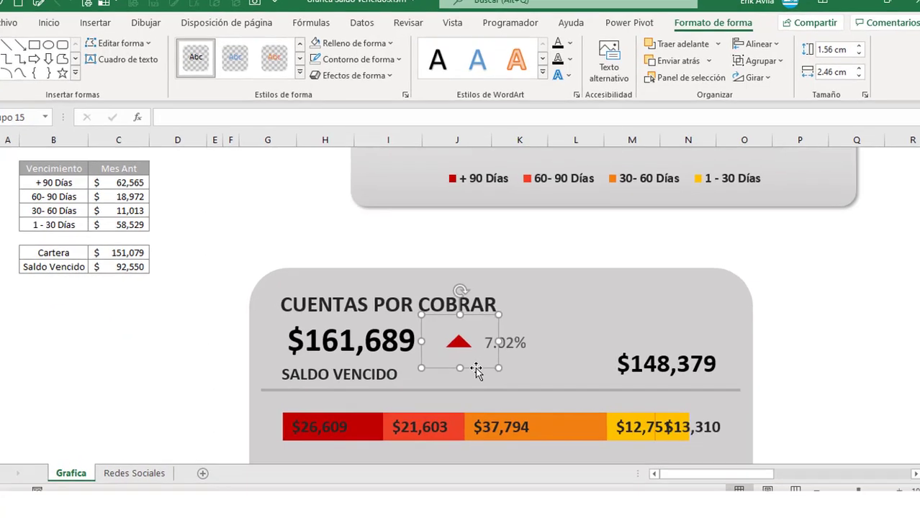
left_click(196, 343)
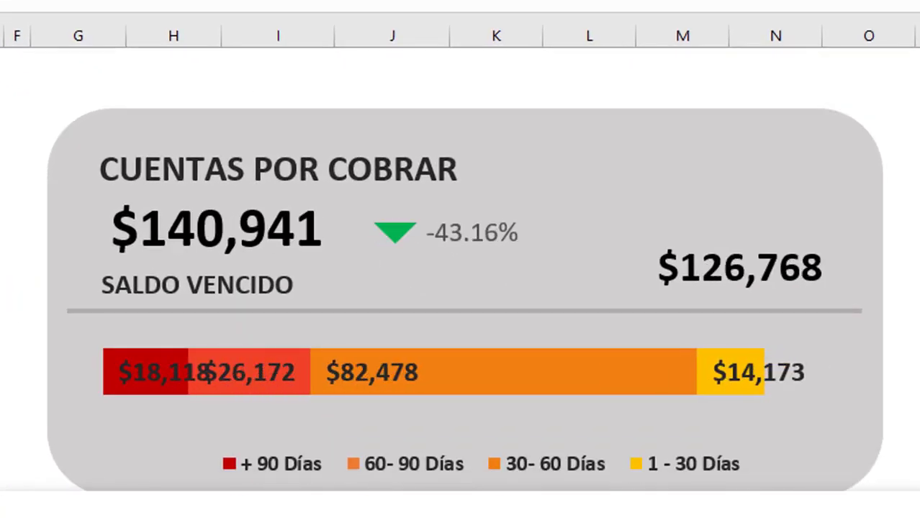
key("F9")
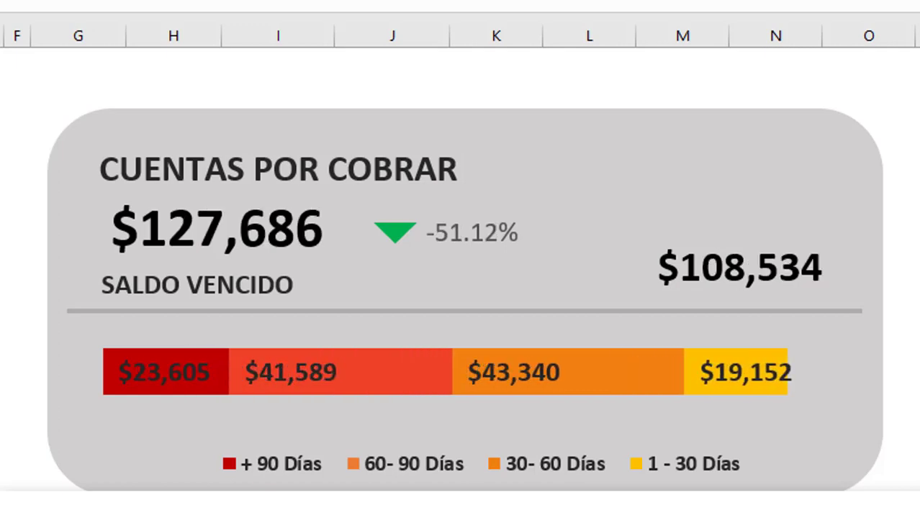
key("F9")
key("F9")
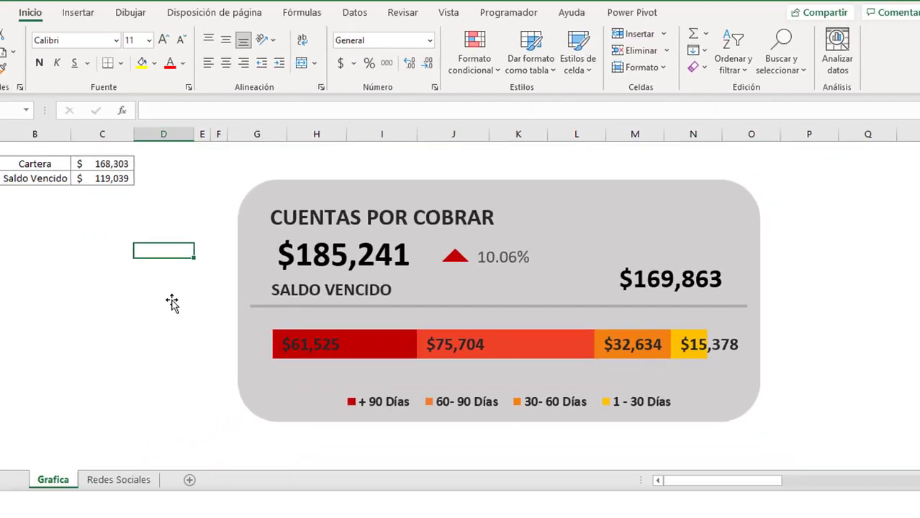
key("F9")
- Return to the top dashboard and recalculate with F9, watching the arrow flip red and green
scroll(296, 326, "up", 1)
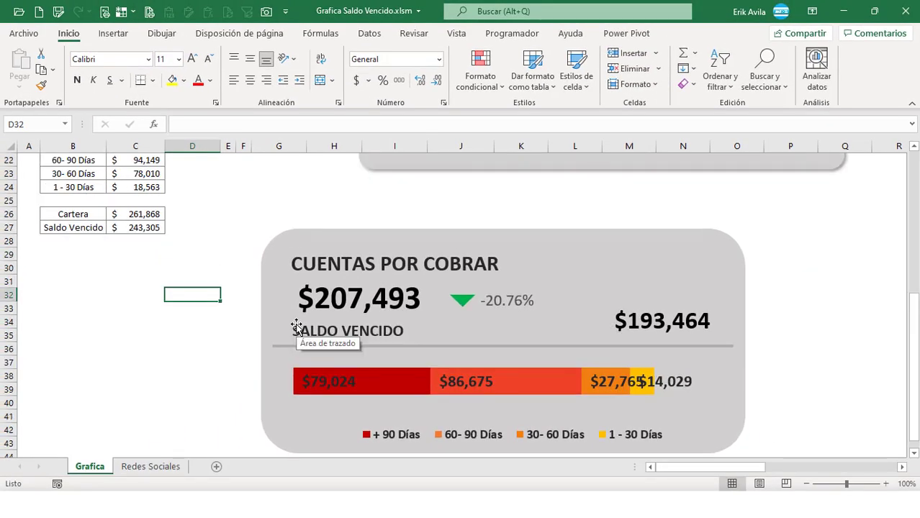
scroll(296, 326, "up", 7)
key("F9")
key("F9")
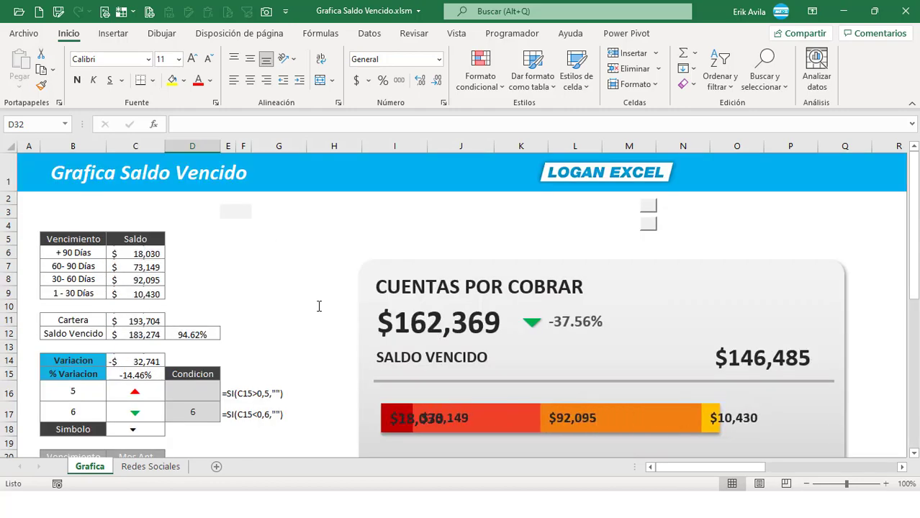
scroll(319, 306, "down", 1)
key("F9")
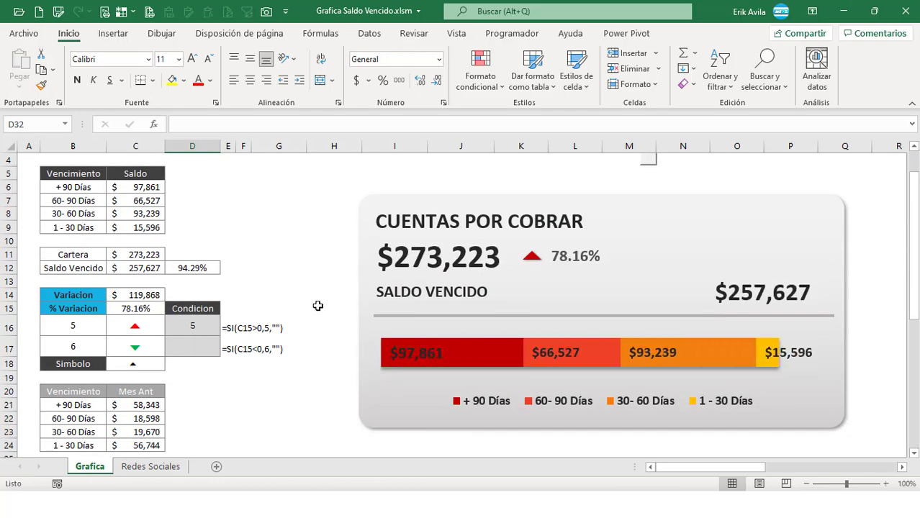
key("F9")
key("F9")
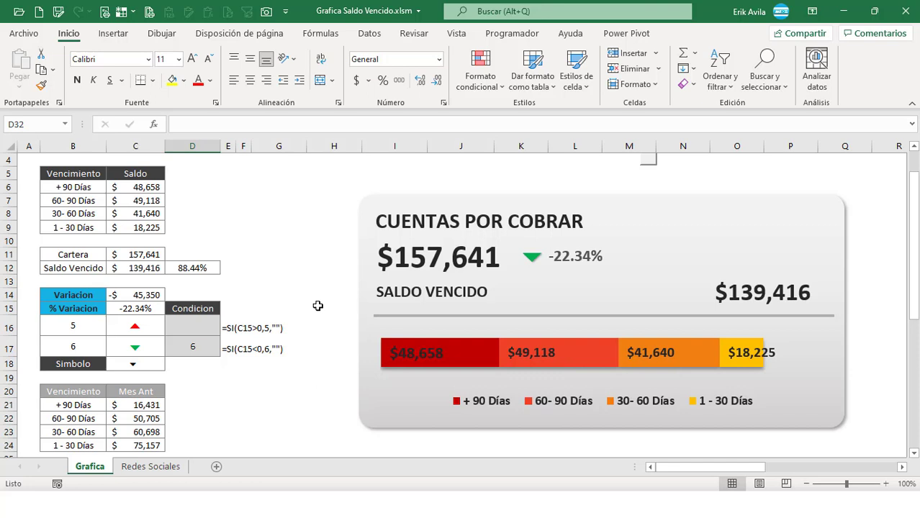
key("F9")
key("F9")
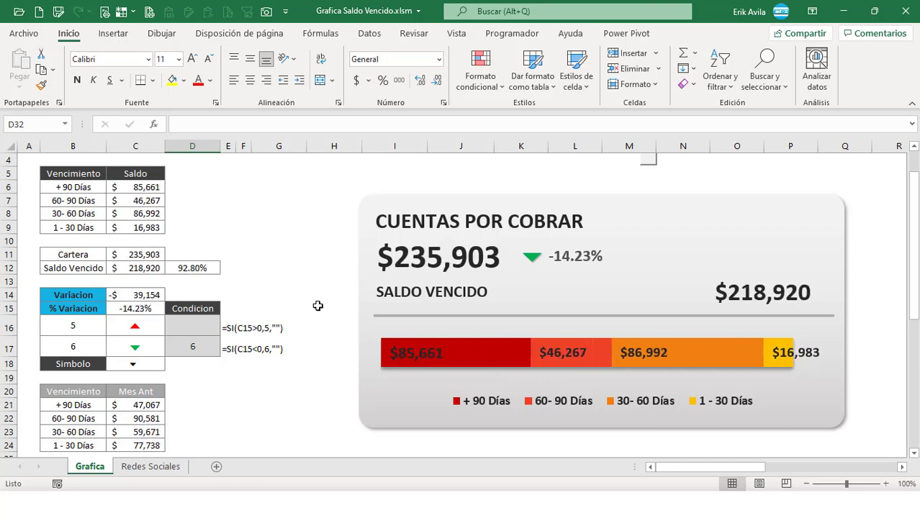
key("F9")
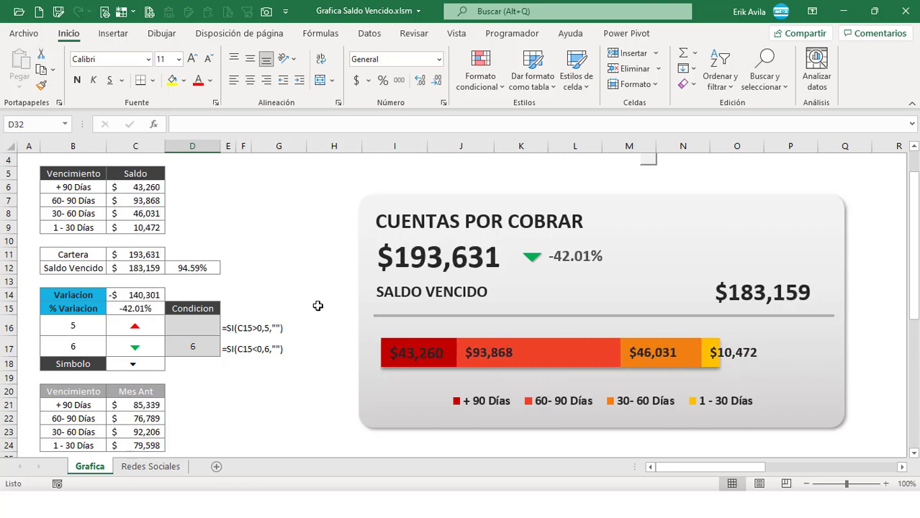
key("F9")
key("F9")
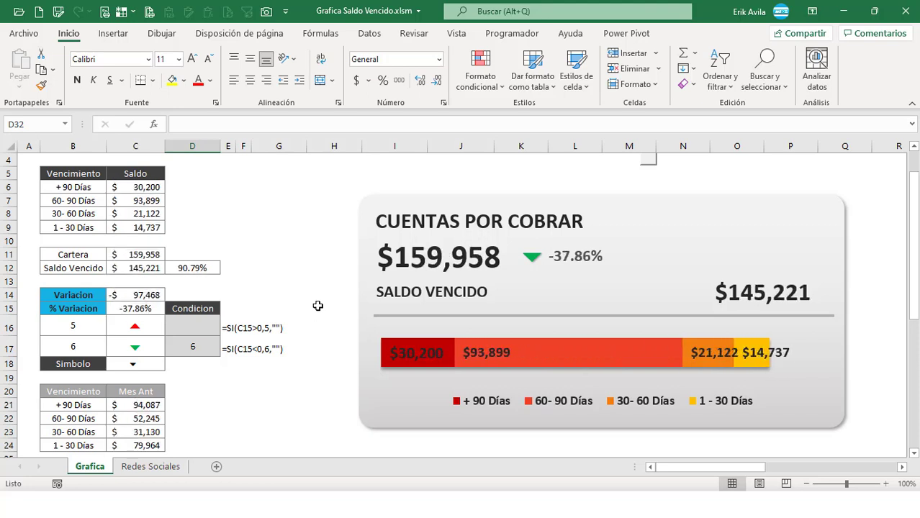
key("F9")
key("F9")
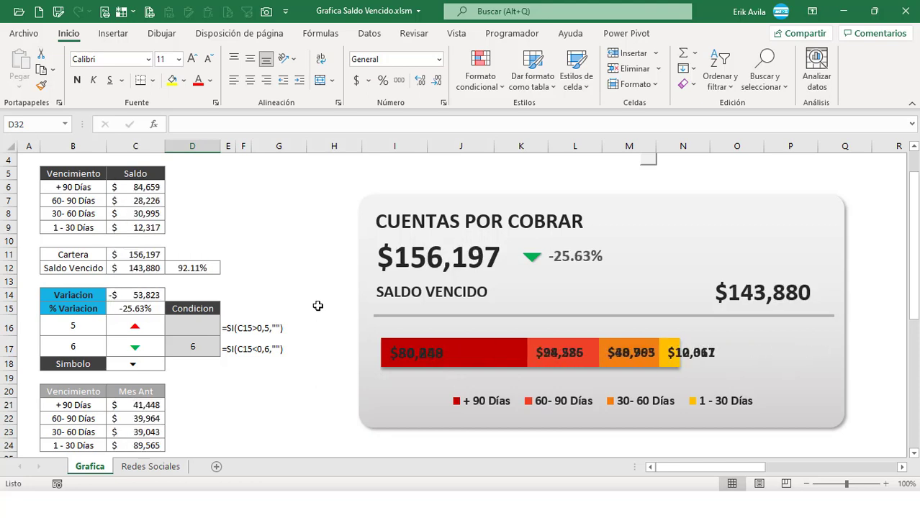
key("F9")
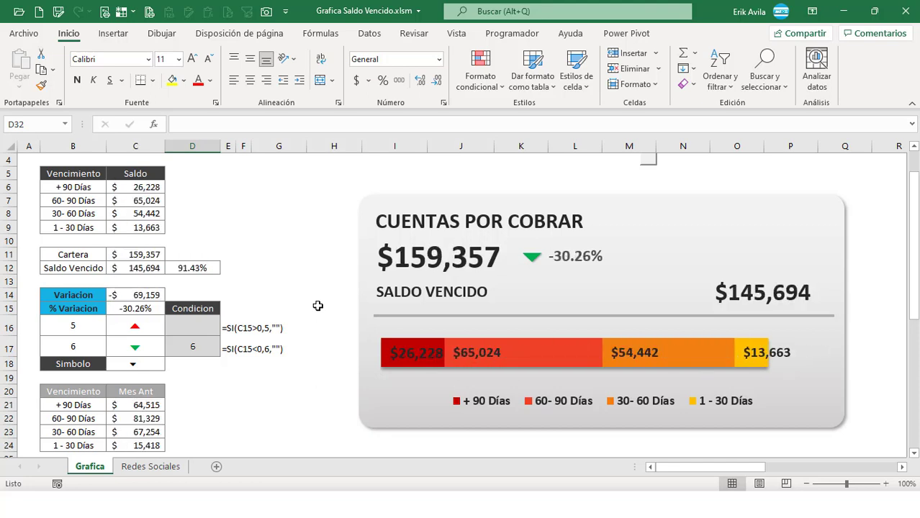
- Keep recalculating until the card reads $135,734 with a green down arrow for -54.90%
key("F9")
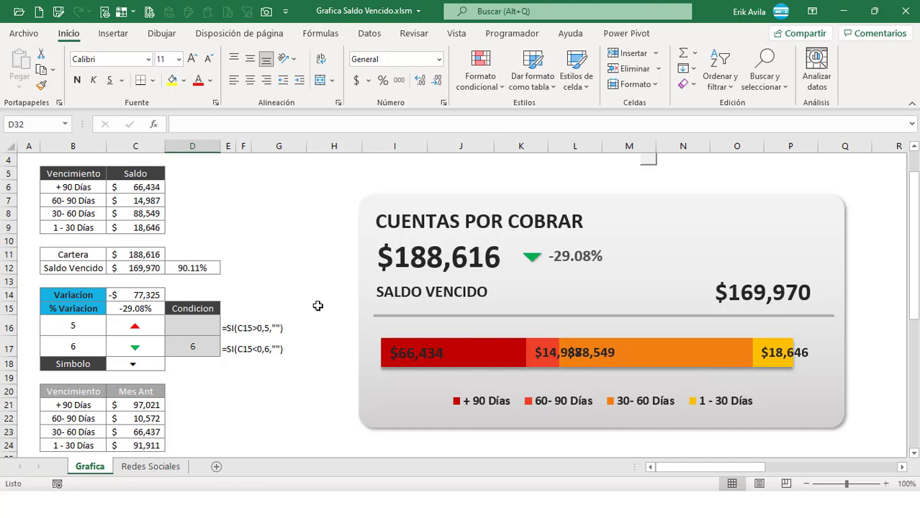
key("F9")
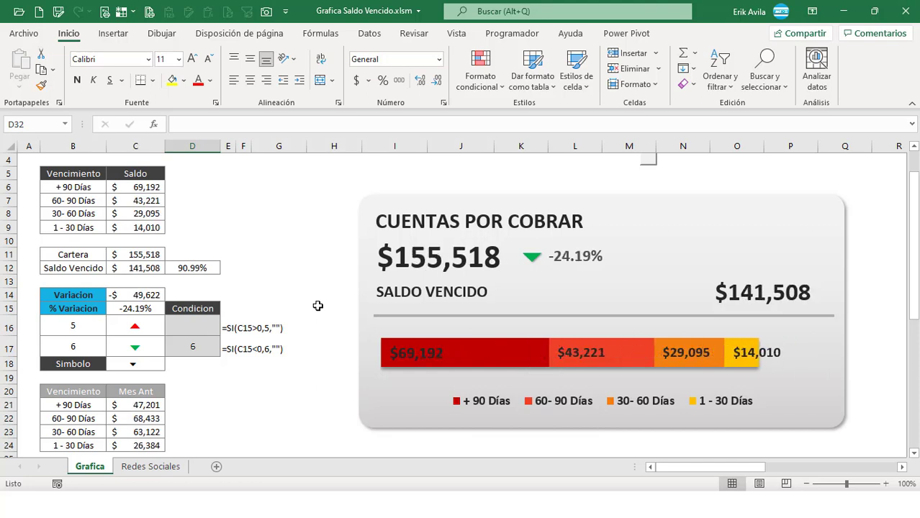
key("F9")
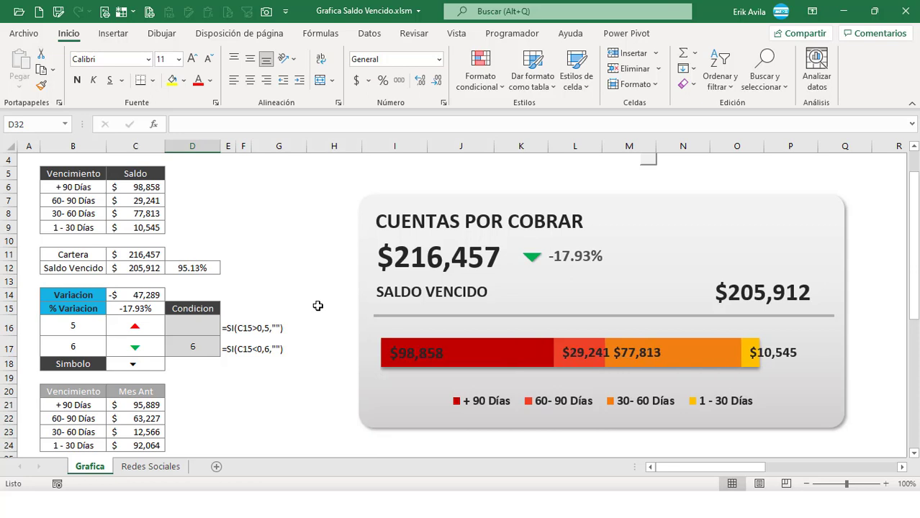
key("F9")
key("F9")
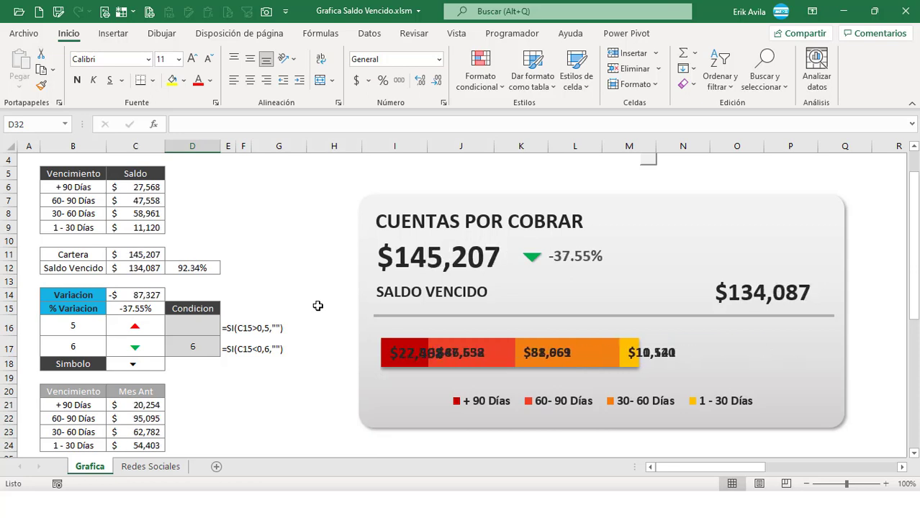
key("F9")
key("F9")
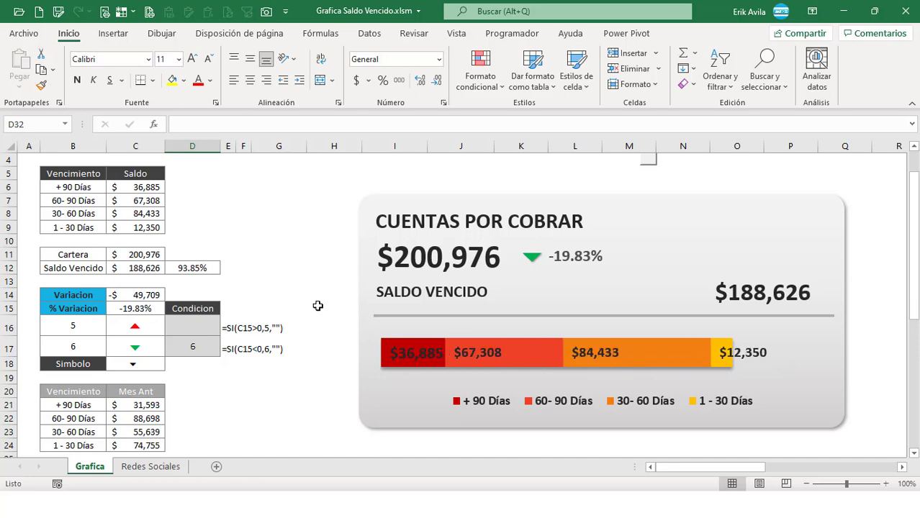
key("F9")
key("F9")
key("F9")
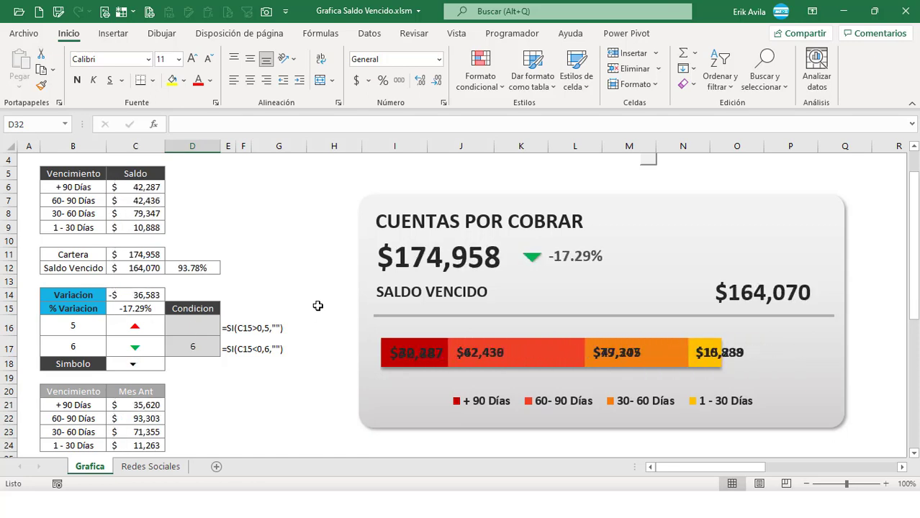
key("F9")
key("F9")
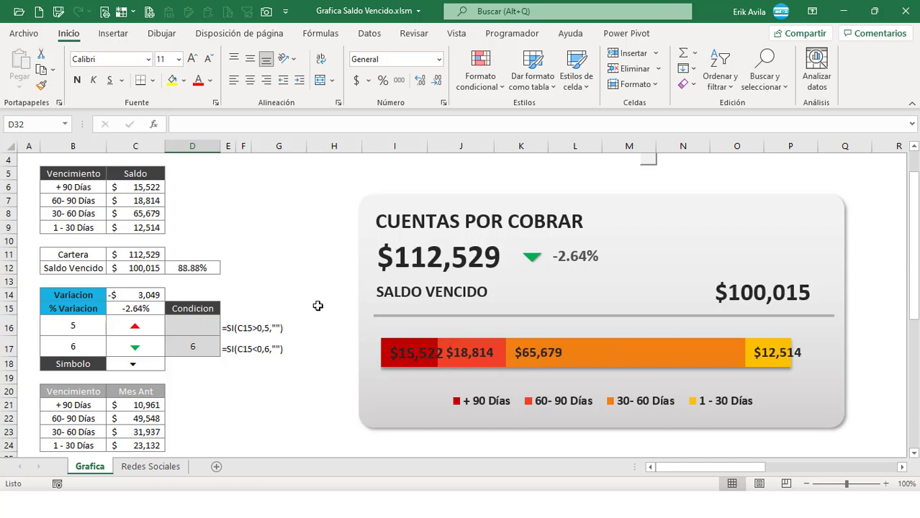
key("F9")
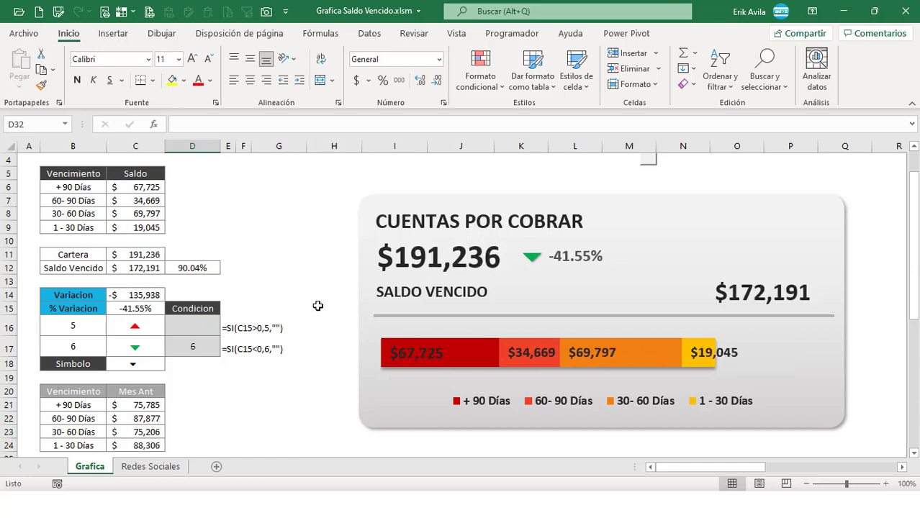
key("F9")
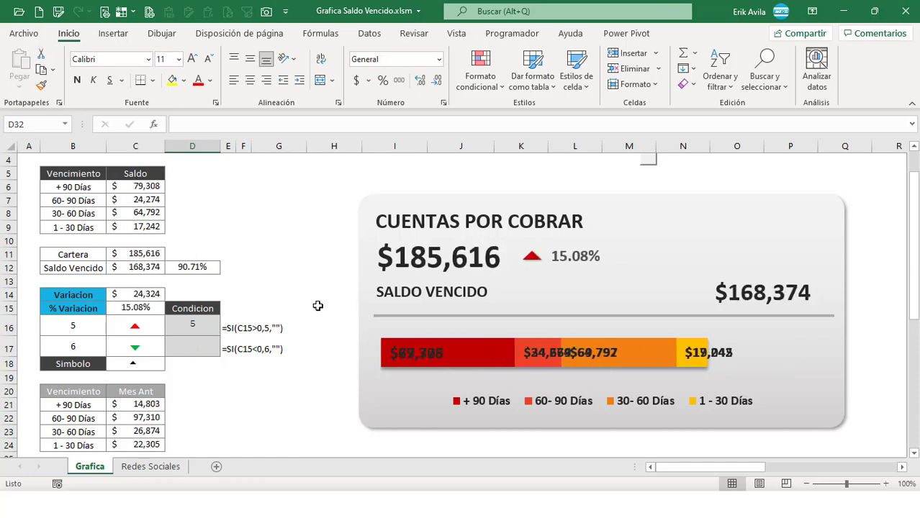
key("F9")
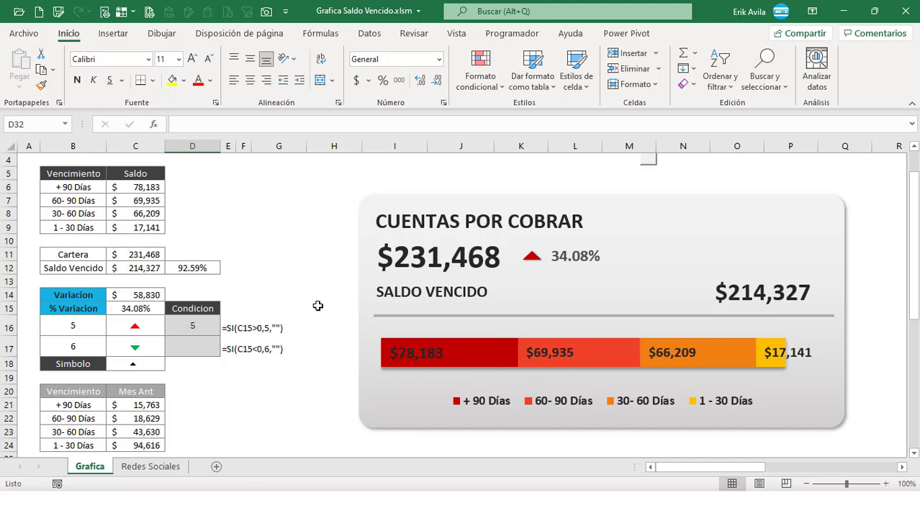
key("F9")
key("F9")
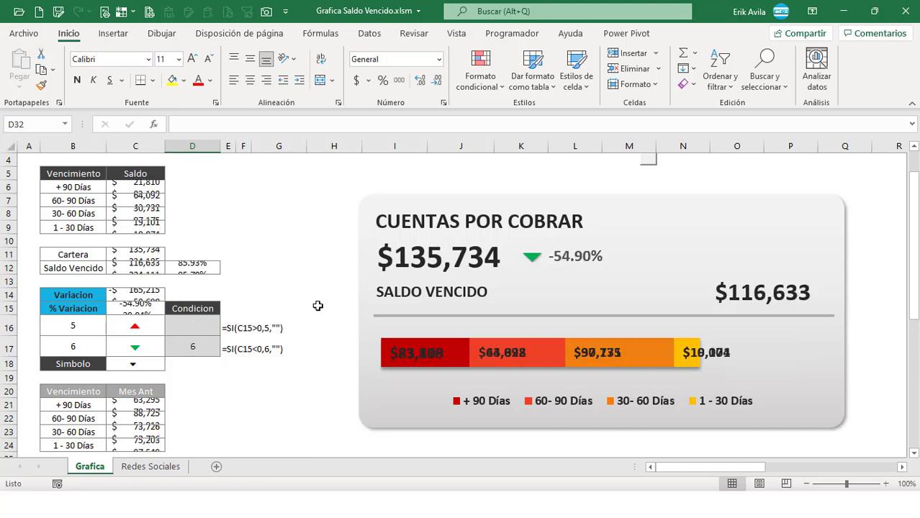
key("F9")
key("F9")
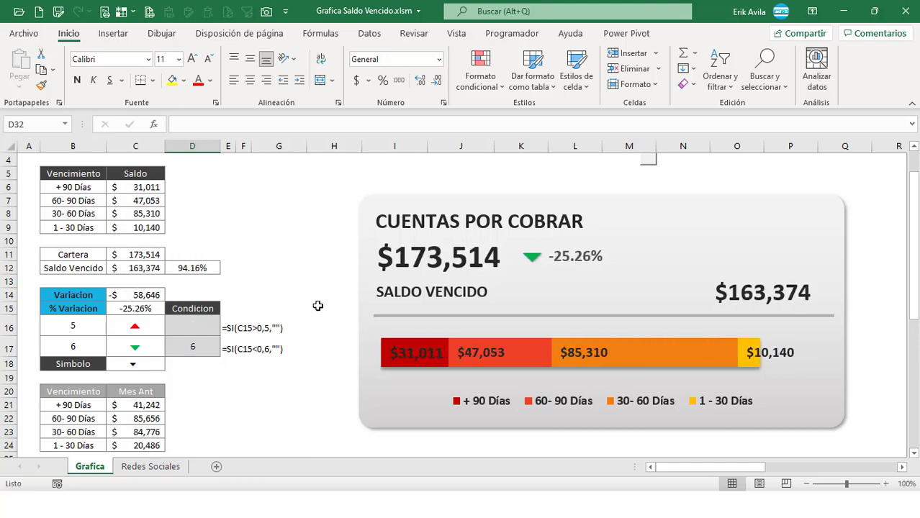